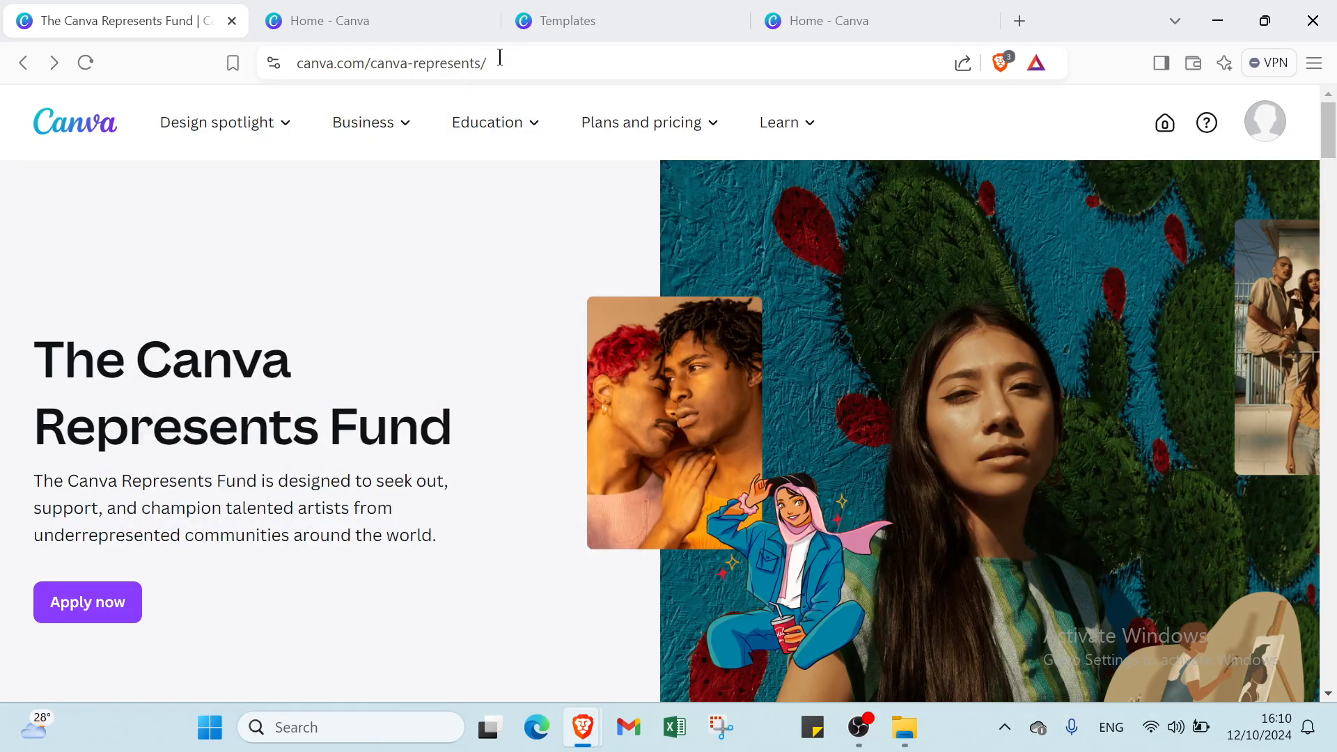
Step: Read through the Canva Represents Fund page, from its introduction to the artist application criteria and diversity commitment
scroll(600, 661, down, 3)
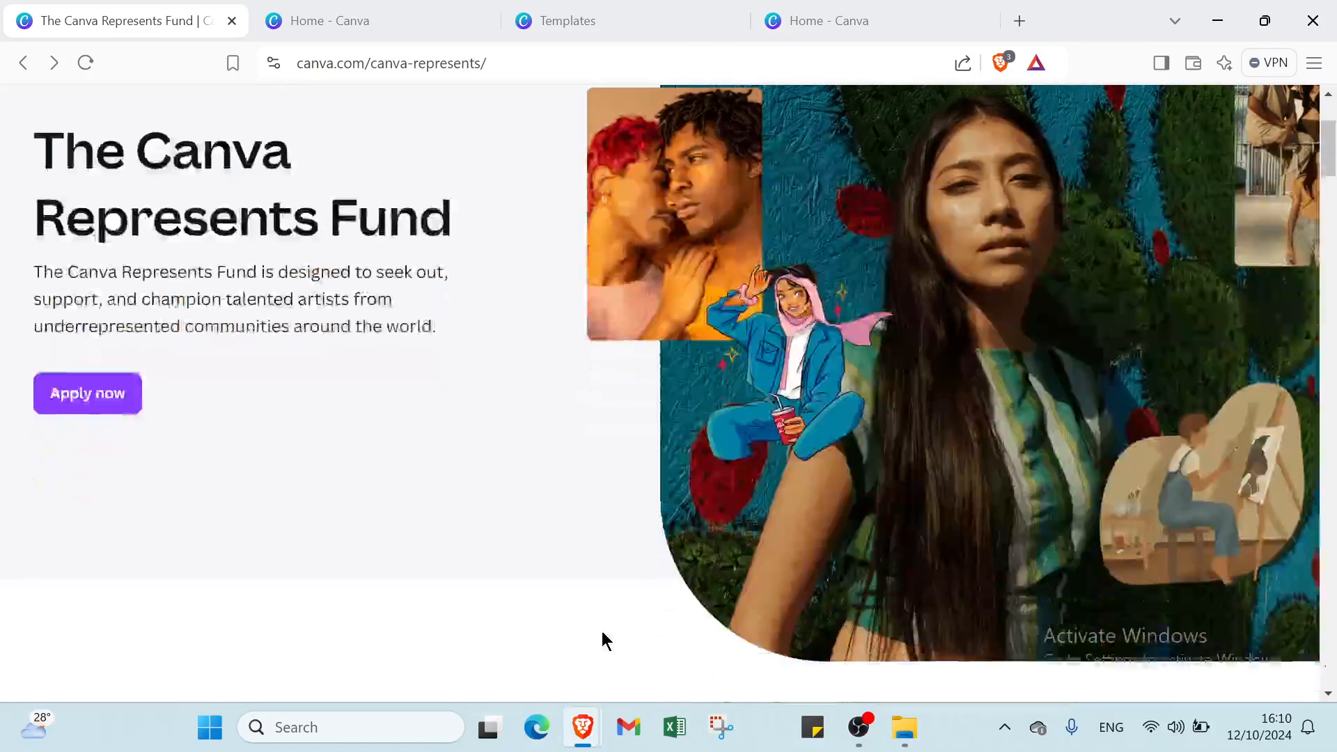
scroll(675, 624, up, 3)
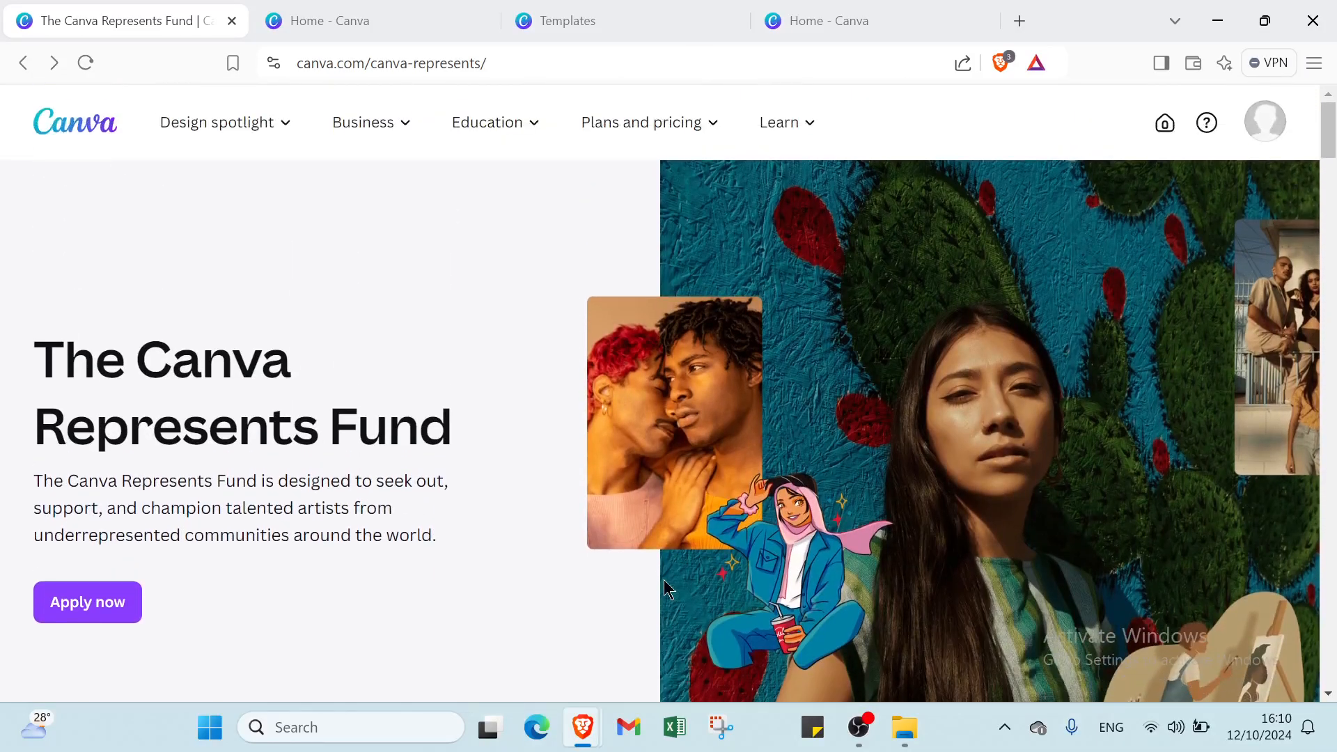
scroll(515, 521, down, 3)
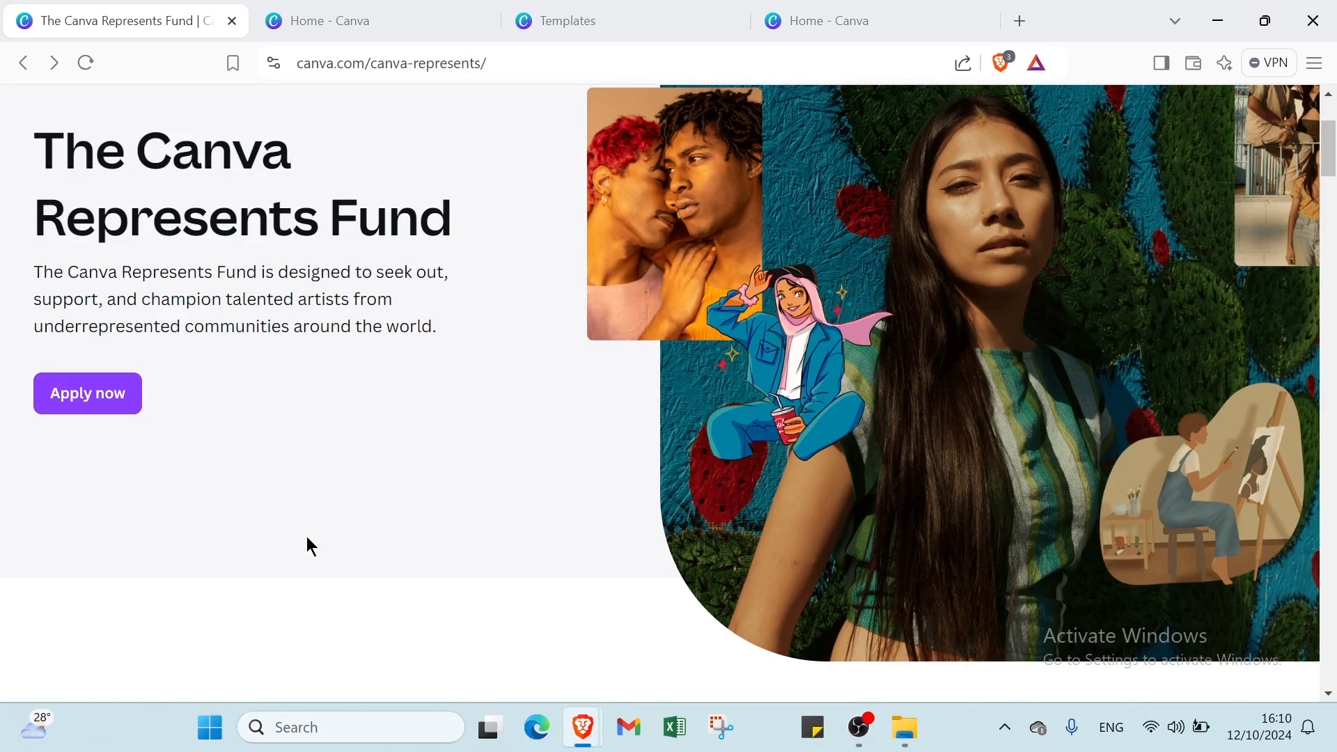
scroll(311, 546, down, 1)
scroll(313, 543, down, 1)
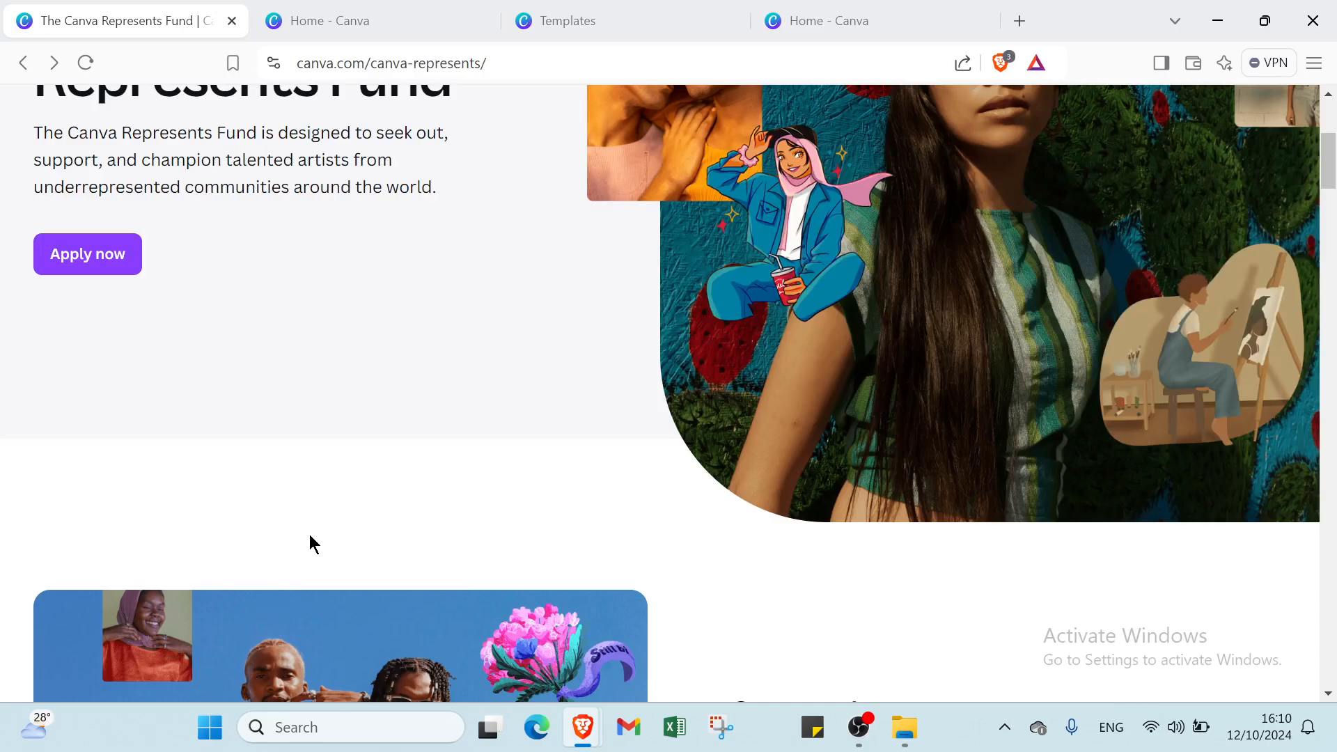
scroll(310, 534, down, 2)
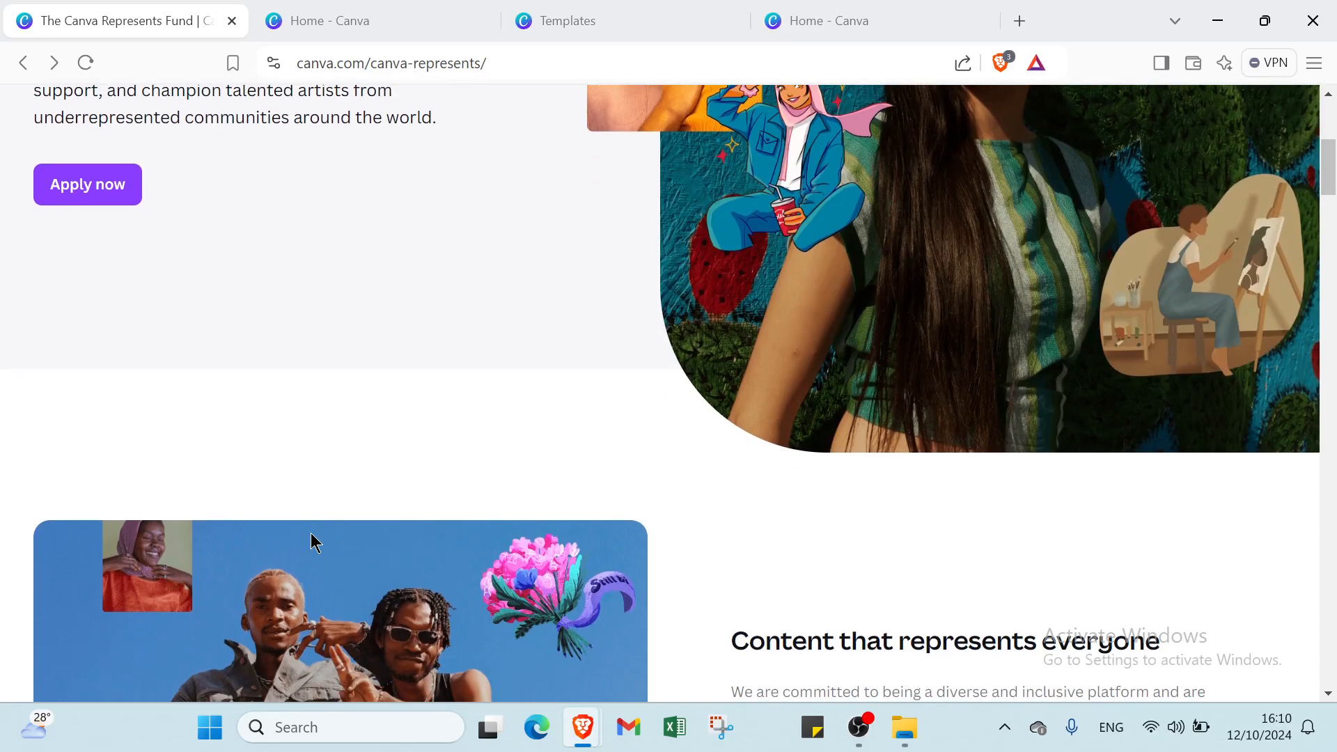
scroll(311, 543, up, 1)
scroll(311, 540, down, 2)
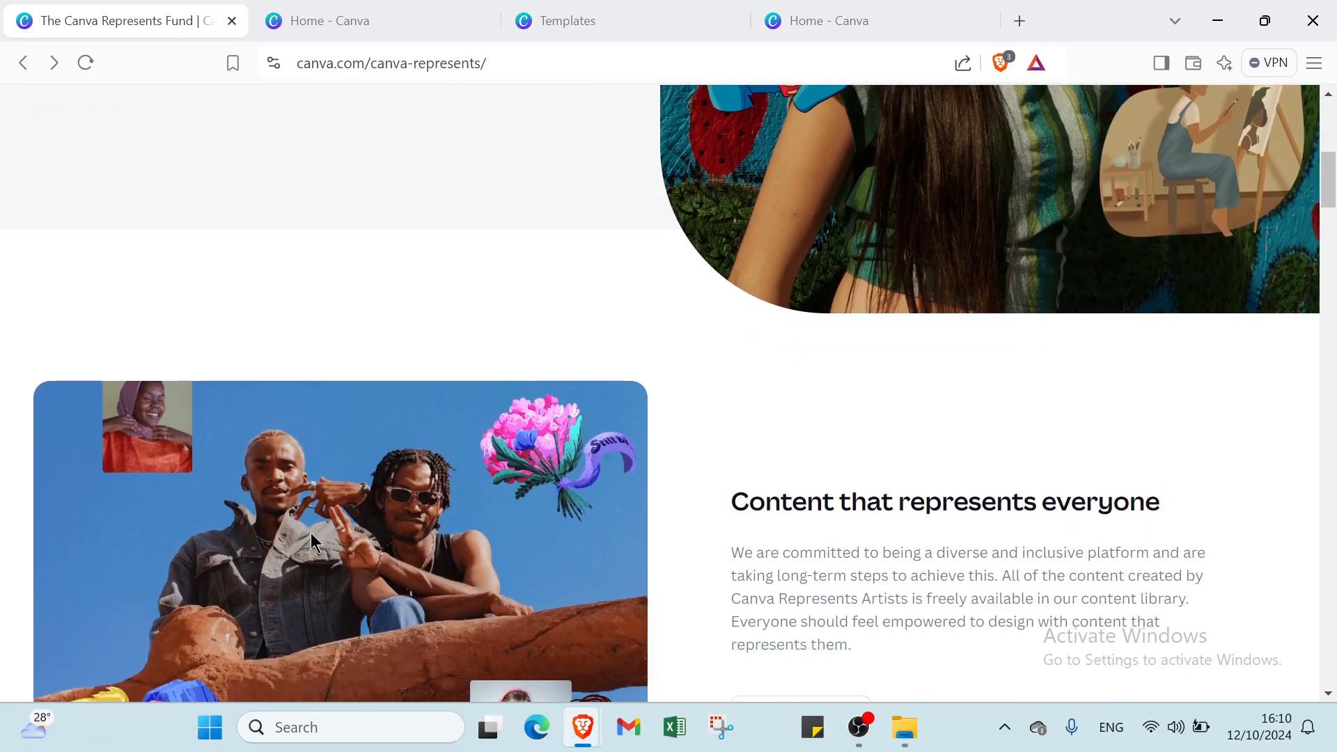
scroll(311, 533, down, 1)
scroll(311, 544, down, 2)
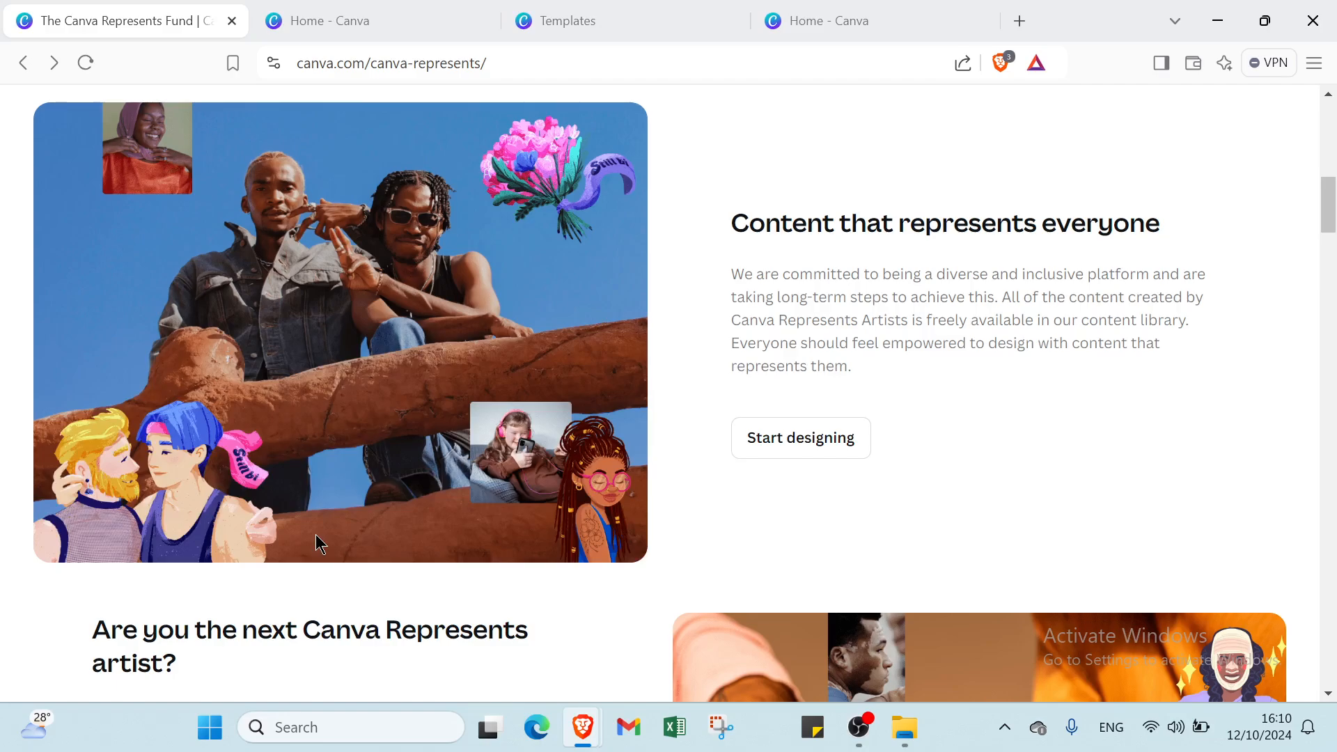
scroll(315, 534, down, 4)
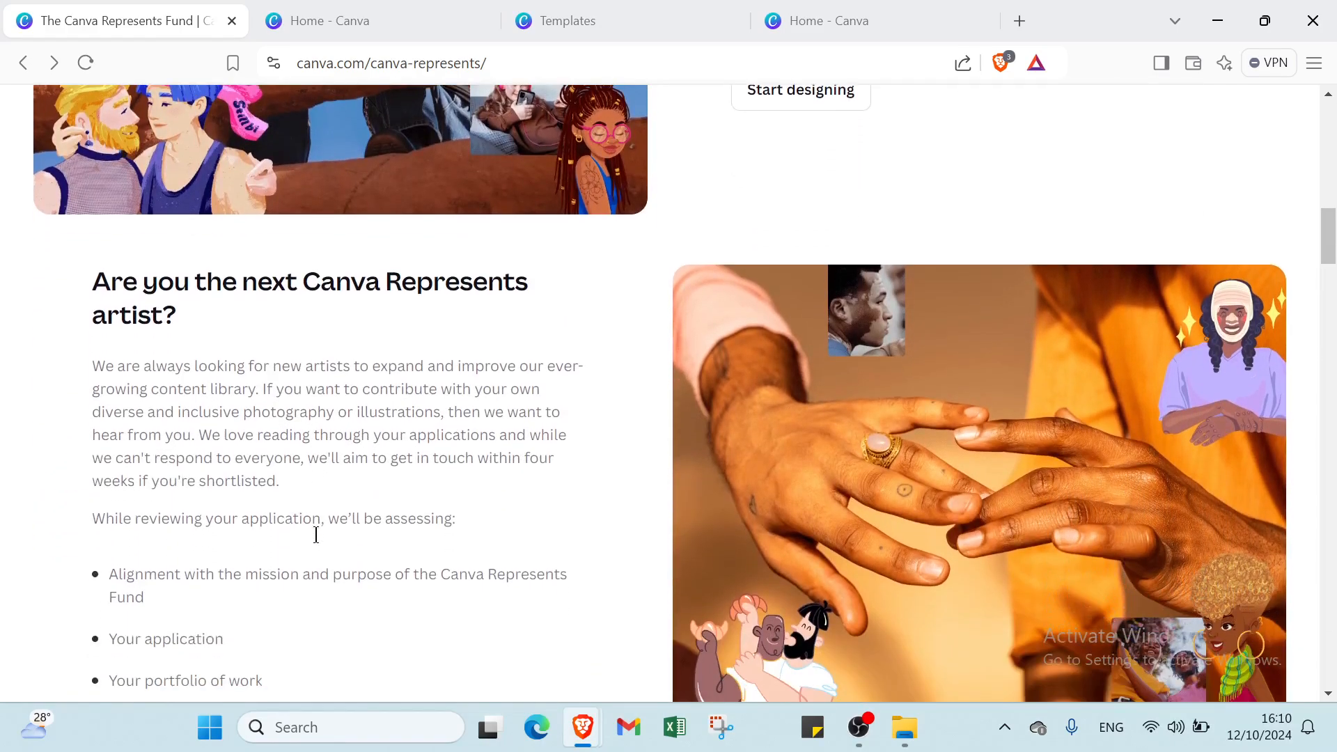
scroll(316, 534, down, 4)
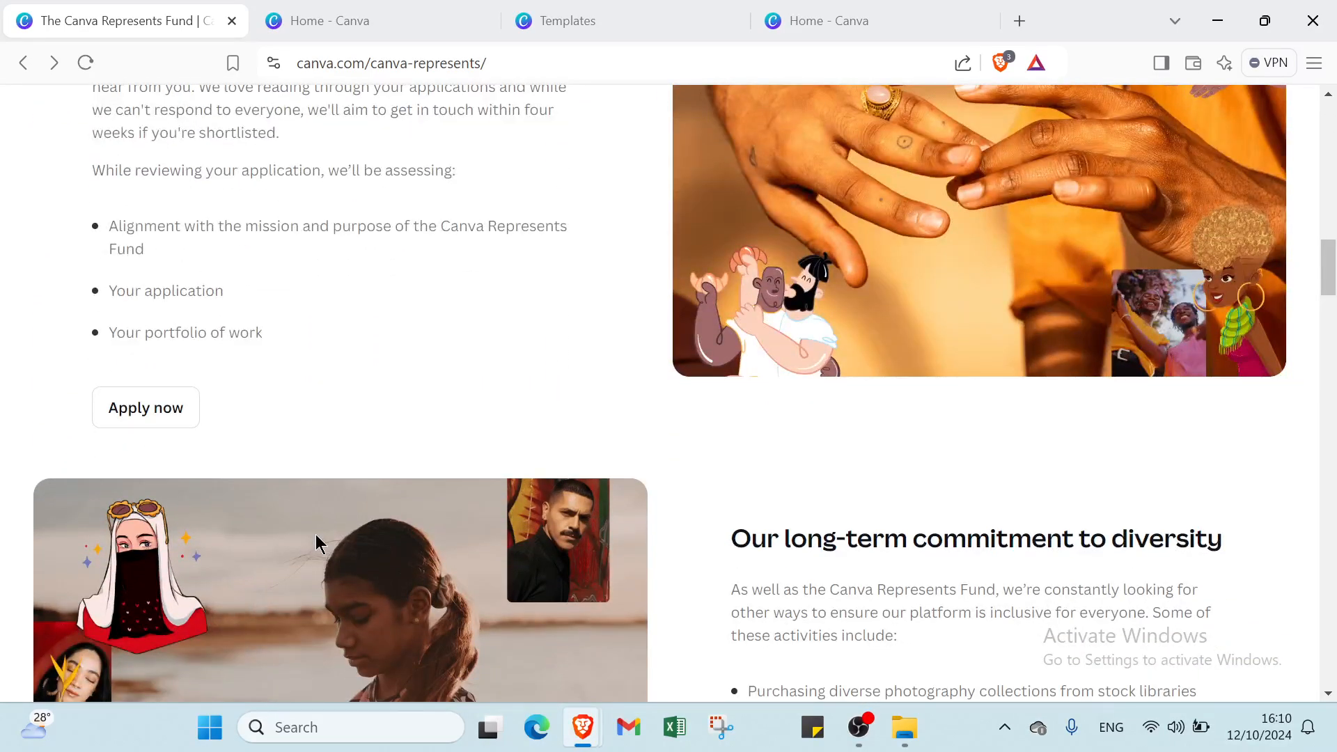
scroll(451, 540, up, 15)
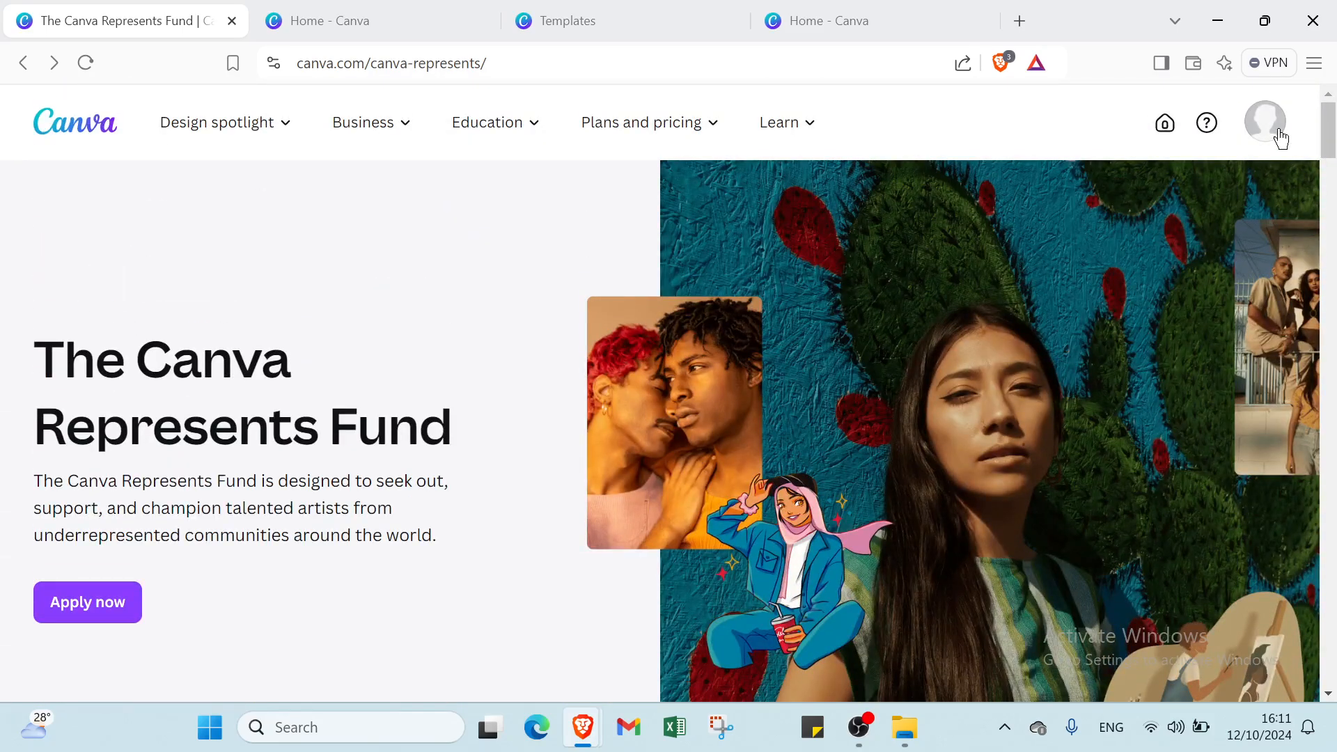
Step: Check the options in the account menu and look over the recent designs on the already open Canva home page
click(1269, 129)
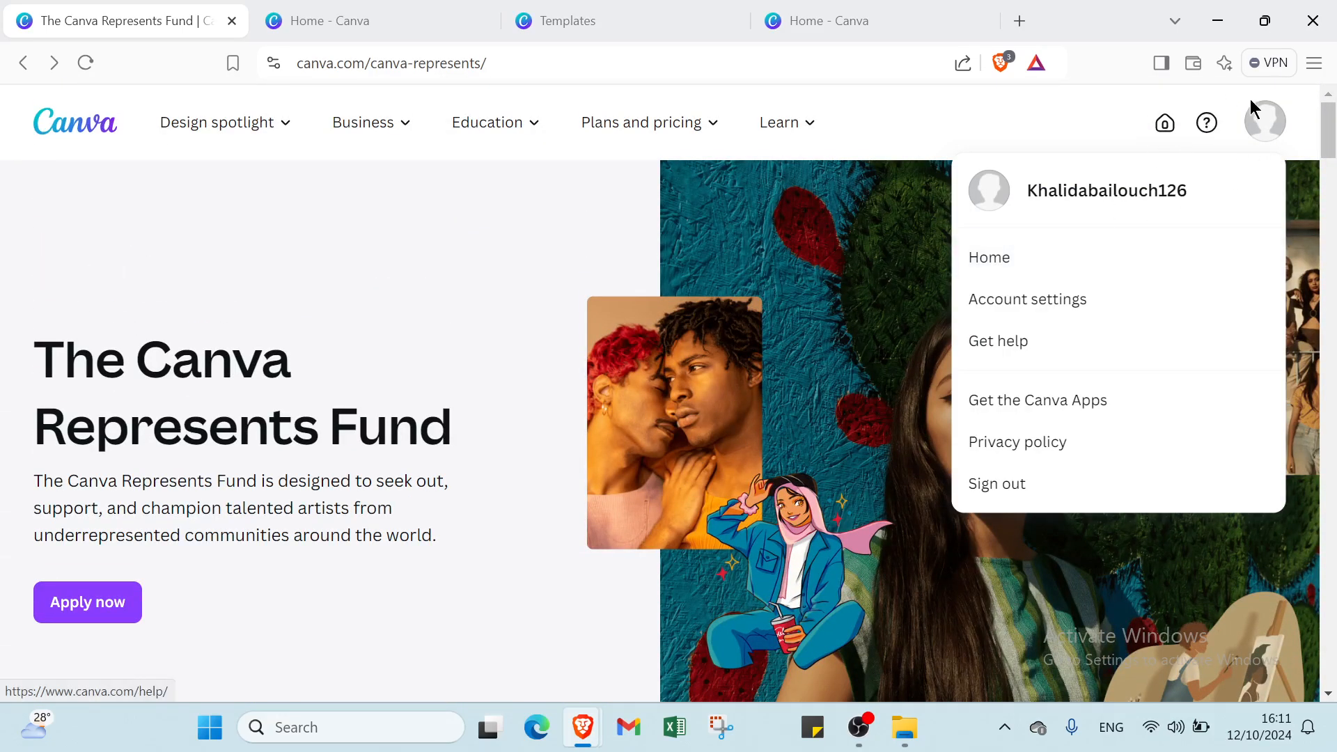
click(1261, 123)
click(379, 20)
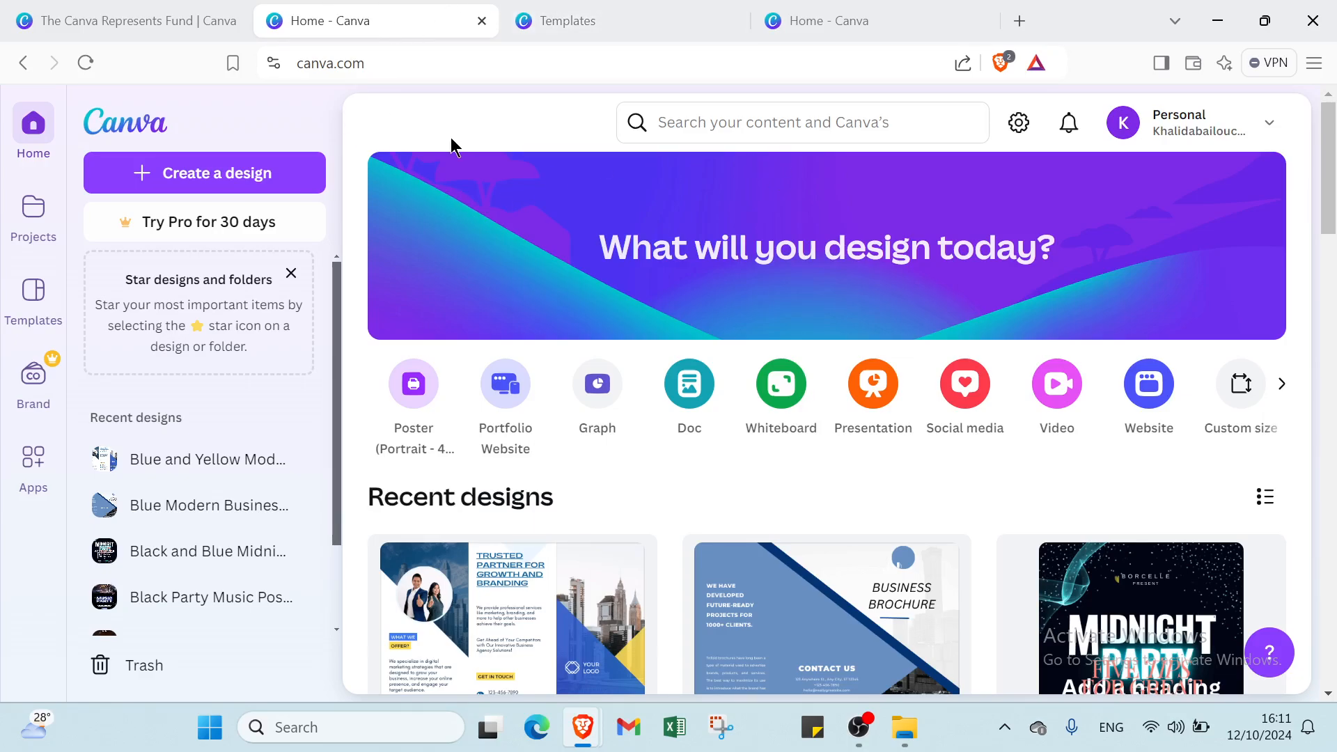
scroll(866, 358, down, 4)
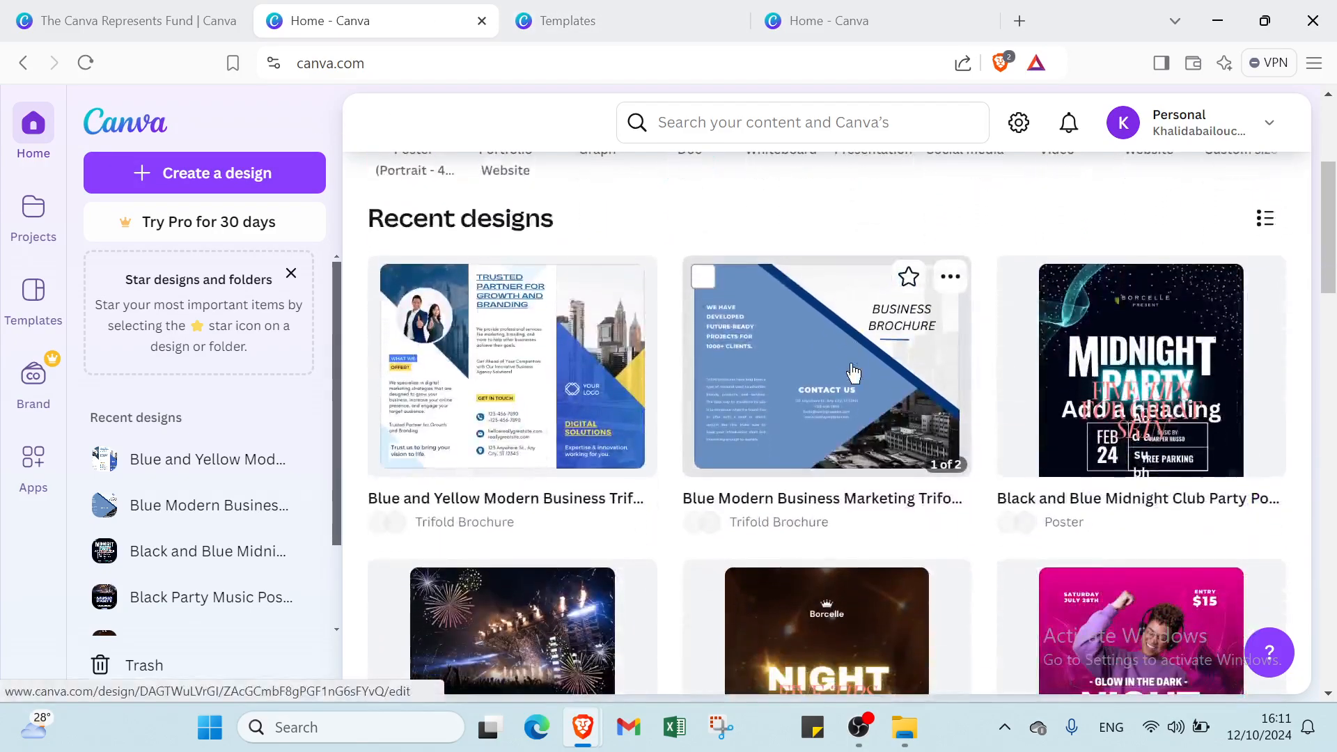
scroll(850, 376, down, 2)
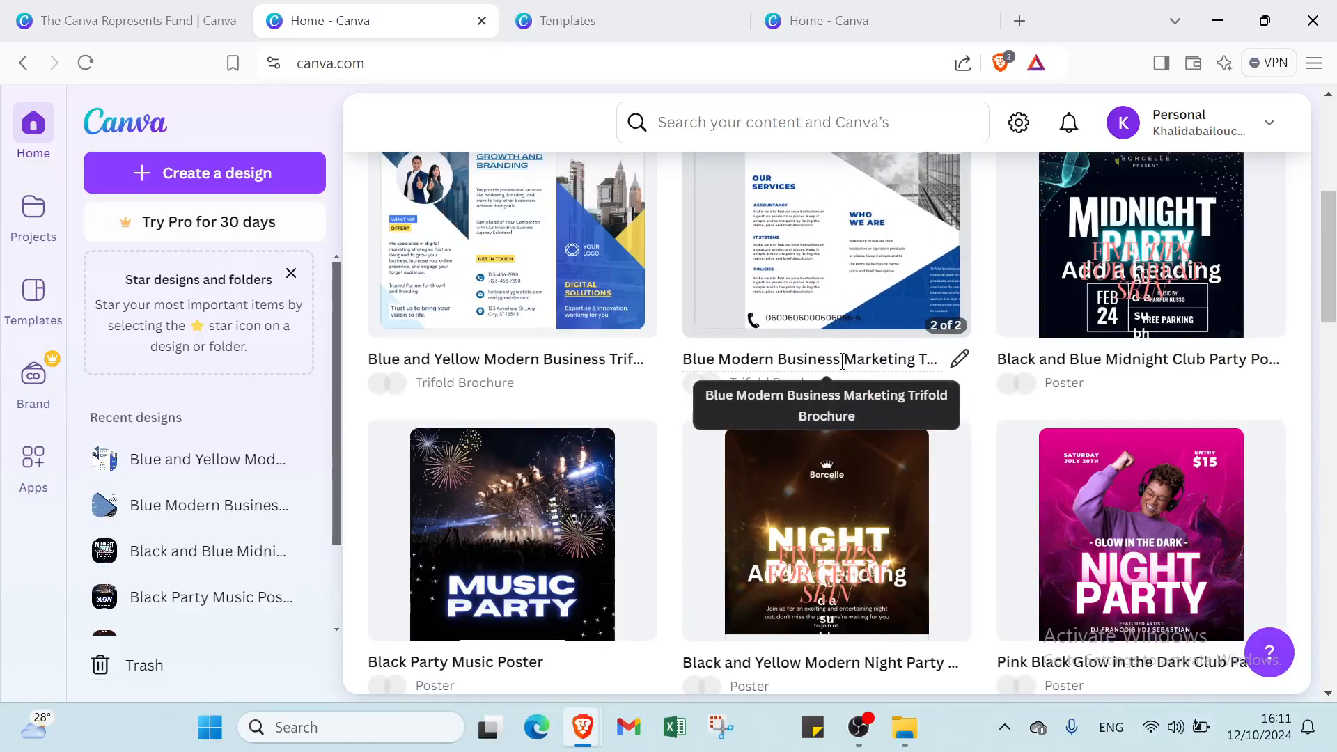
scroll(843, 361, up, 6)
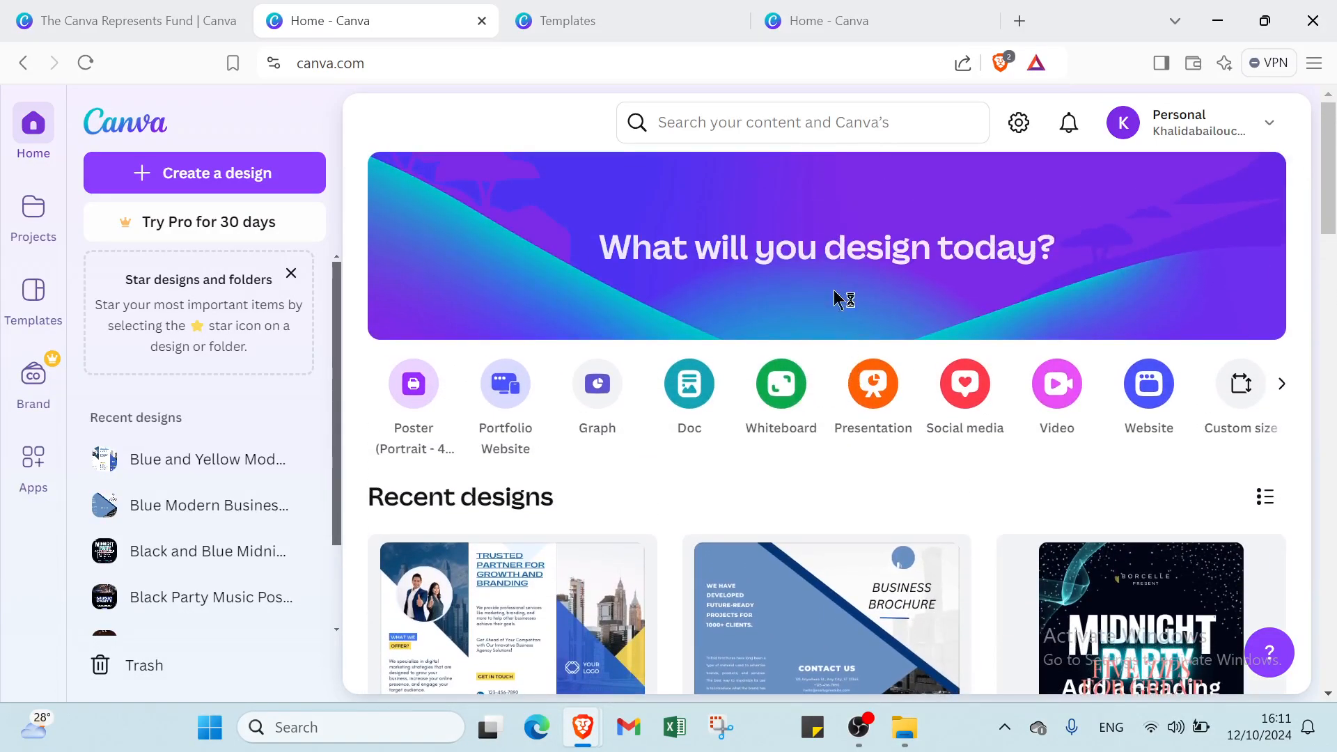
Step: Search Canva for the recent term "brochures" and return to the home page
click(808, 122)
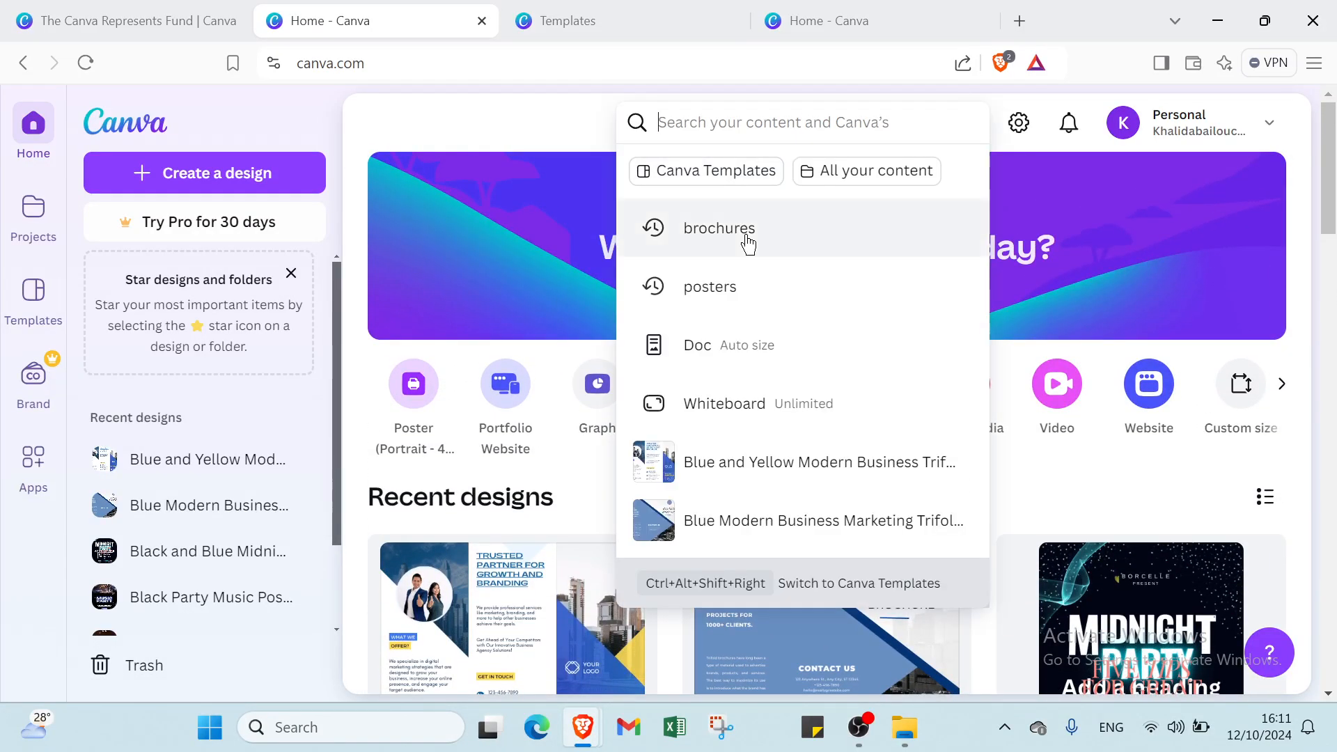
click(748, 237)
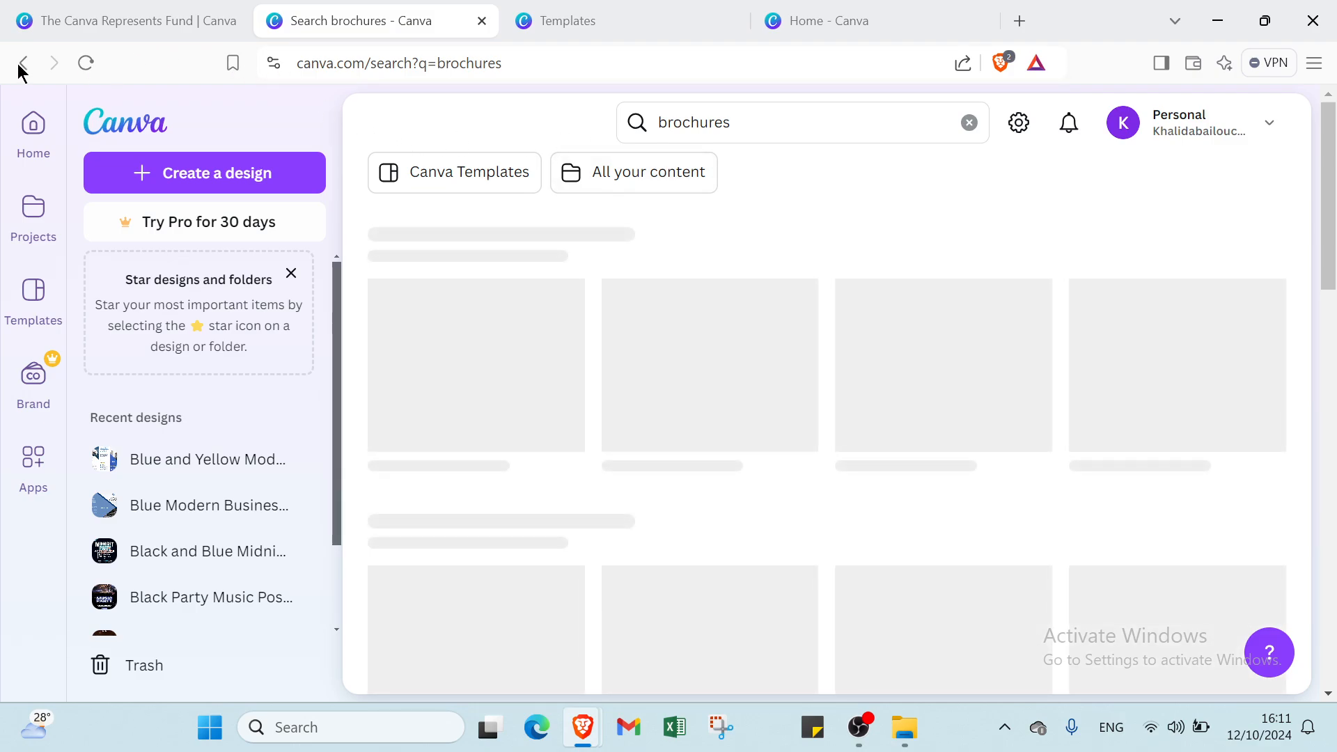
click(23, 62)
Step: Switch to the open brochures template results, show all filters, and expand the Business and Social Media categories
click(594, 19)
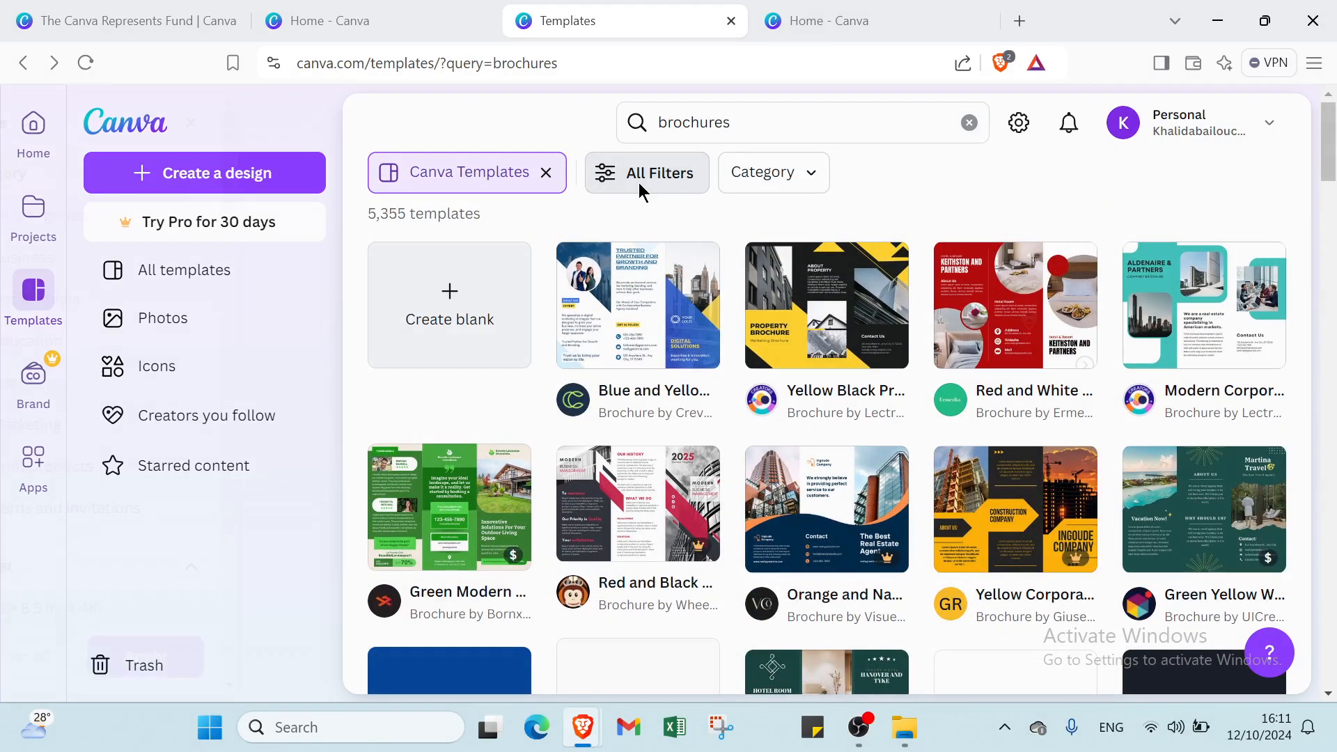
click(638, 182)
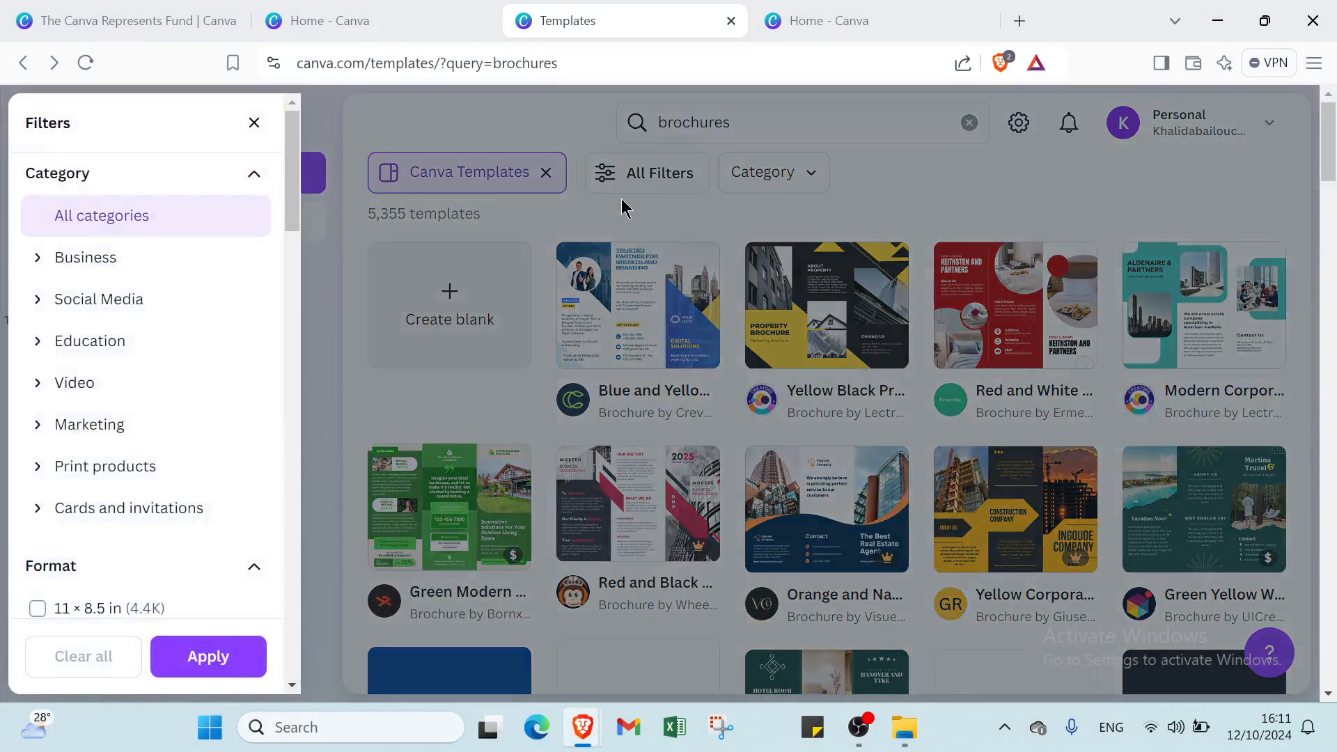
click(224, 256)
scroll(223, 286, down, 5)
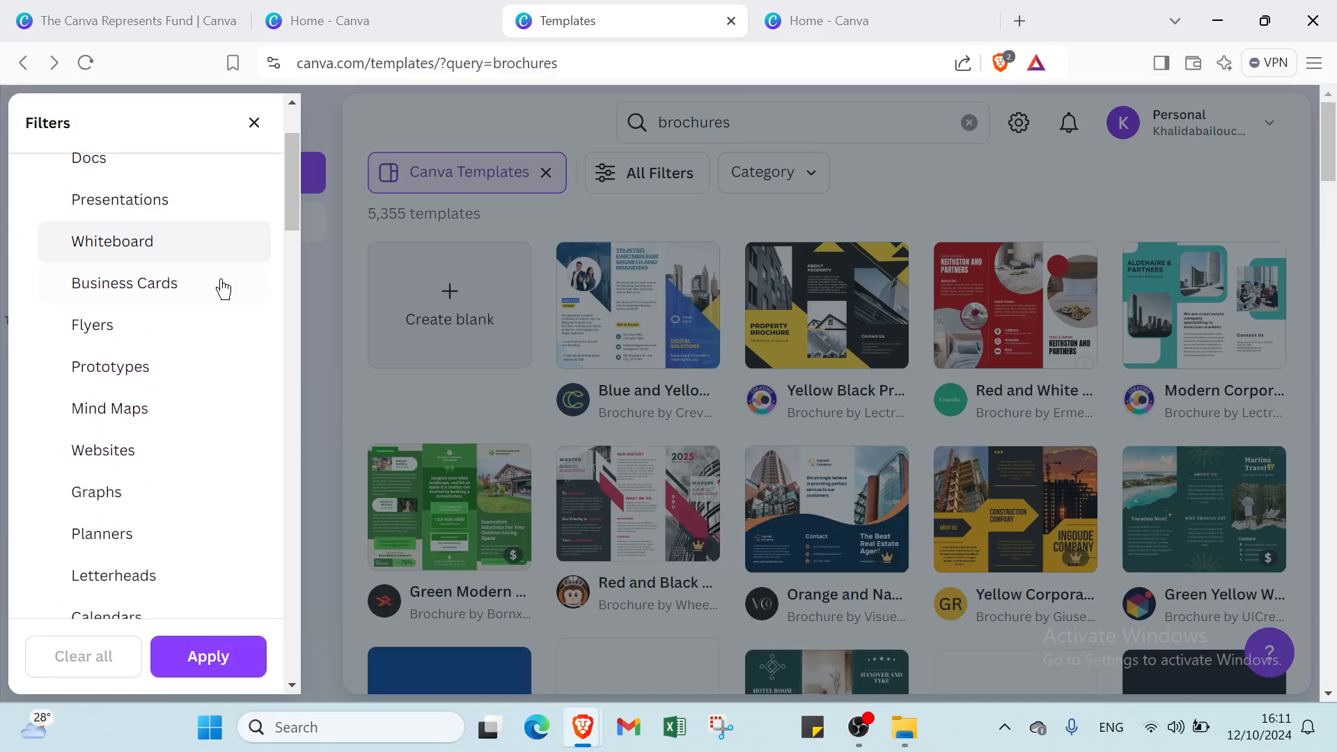
click(197, 474)
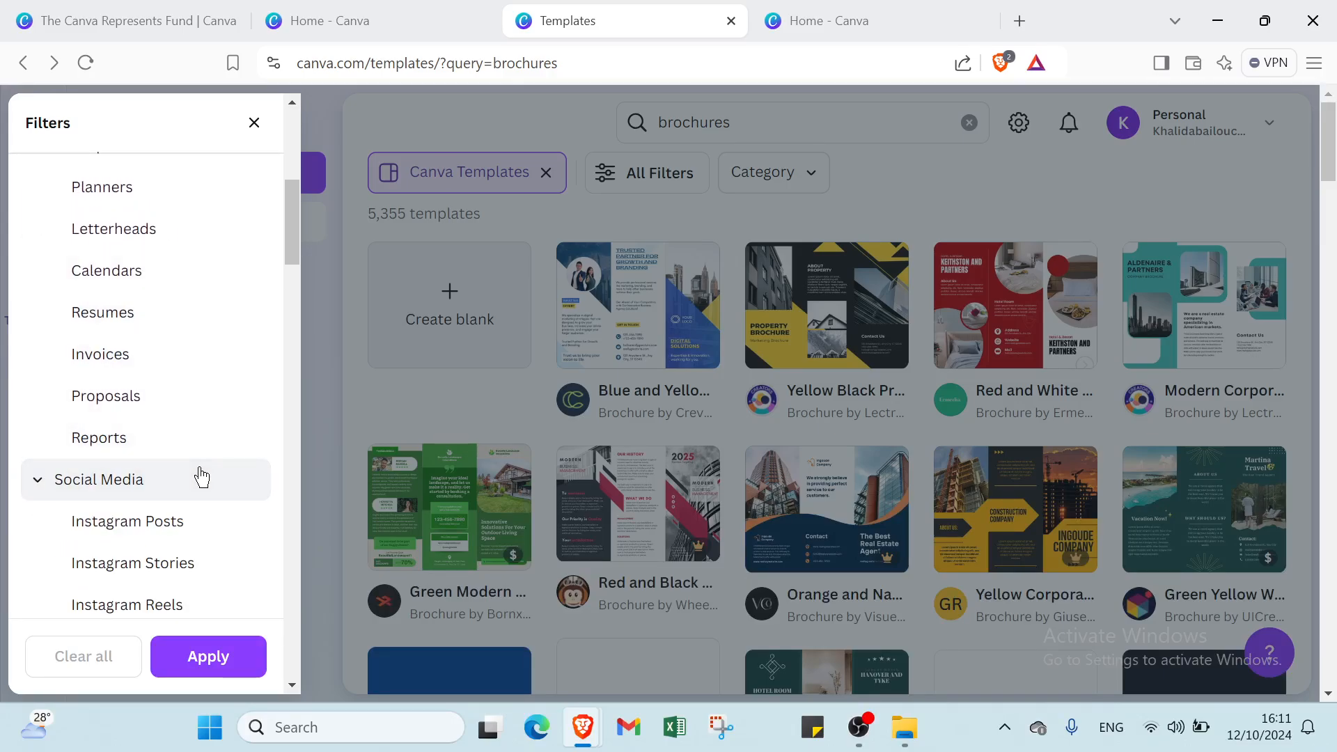
scroll(202, 476, down, 4)
scroll(202, 477, down, 5)
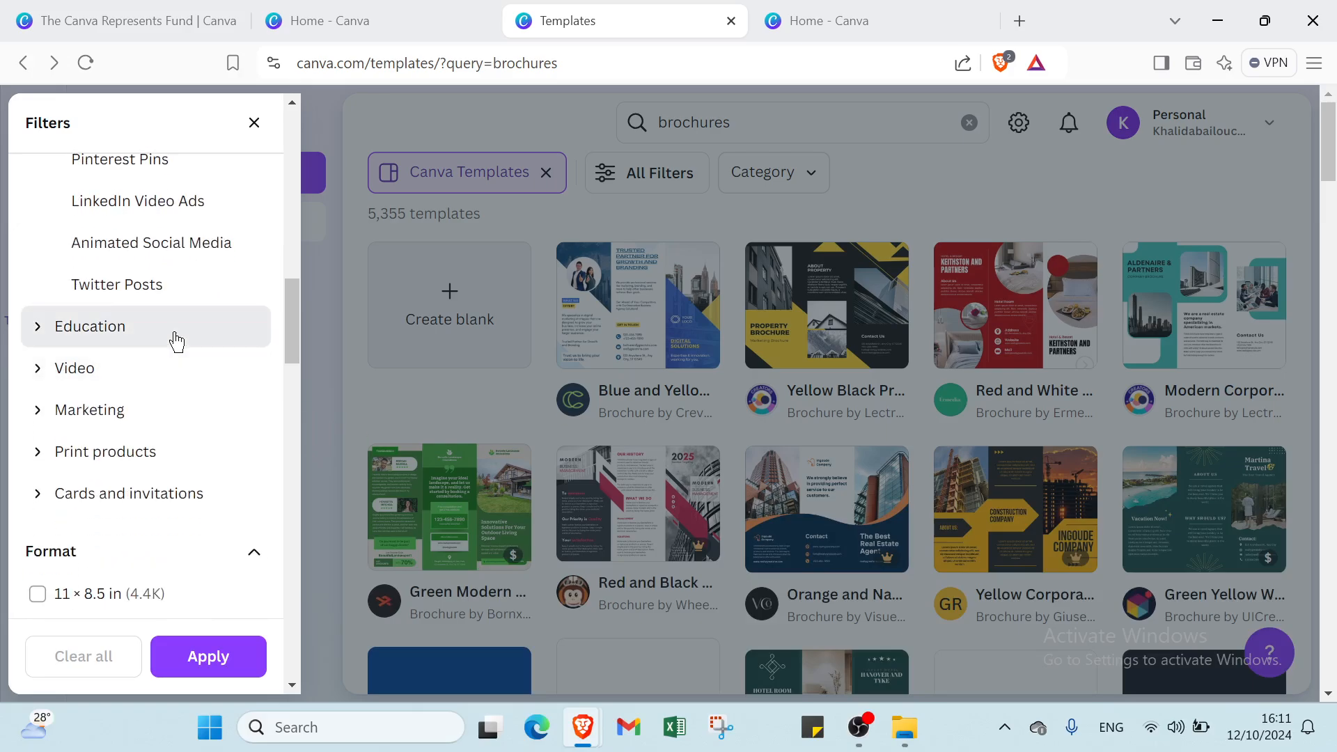
Step: Expand the Education, Video, Marketing, Print products, and Cards and invitations filter categories
click(174, 333)
scroll(171, 348, down, 3)
click(149, 293)
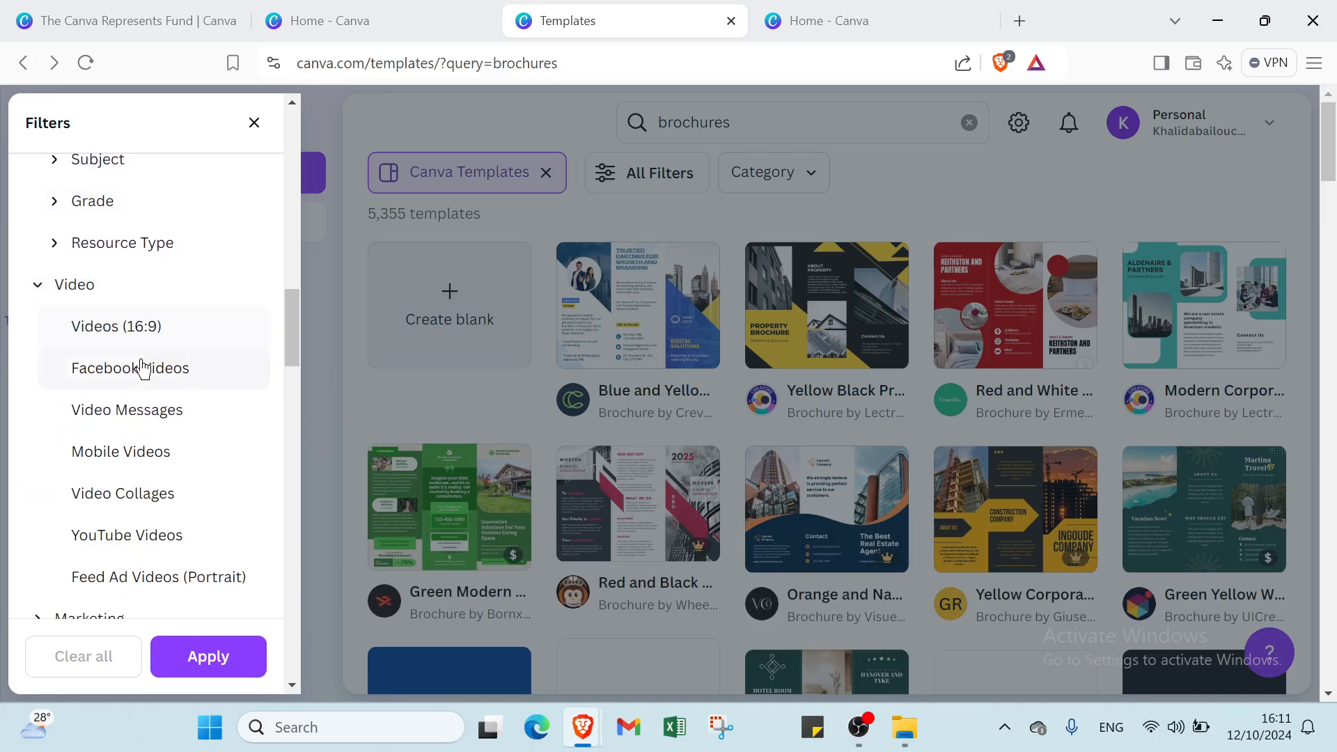
scroll(143, 376, down, 2)
scroll(142, 376, down, 2)
click(140, 358)
scroll(137, 372, down, 5)
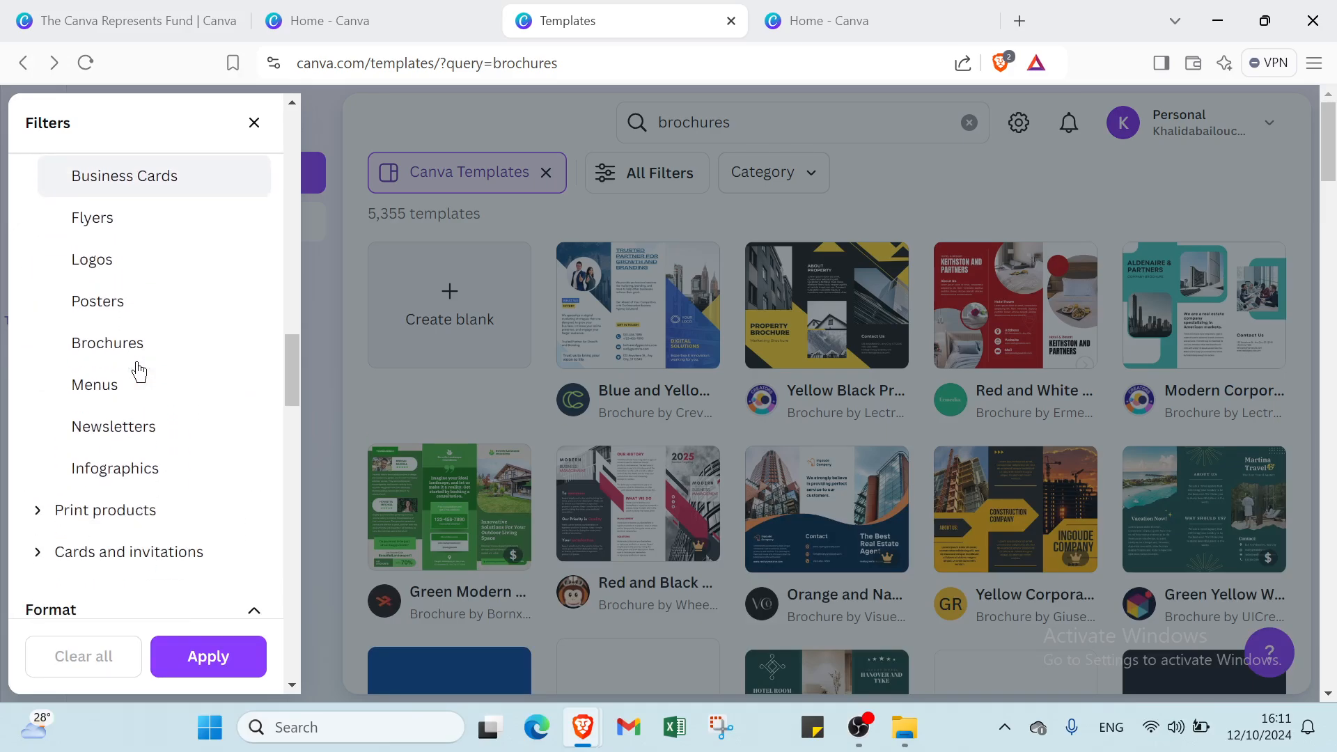
click(134, 380)
scroll(132, 383, down, 4)
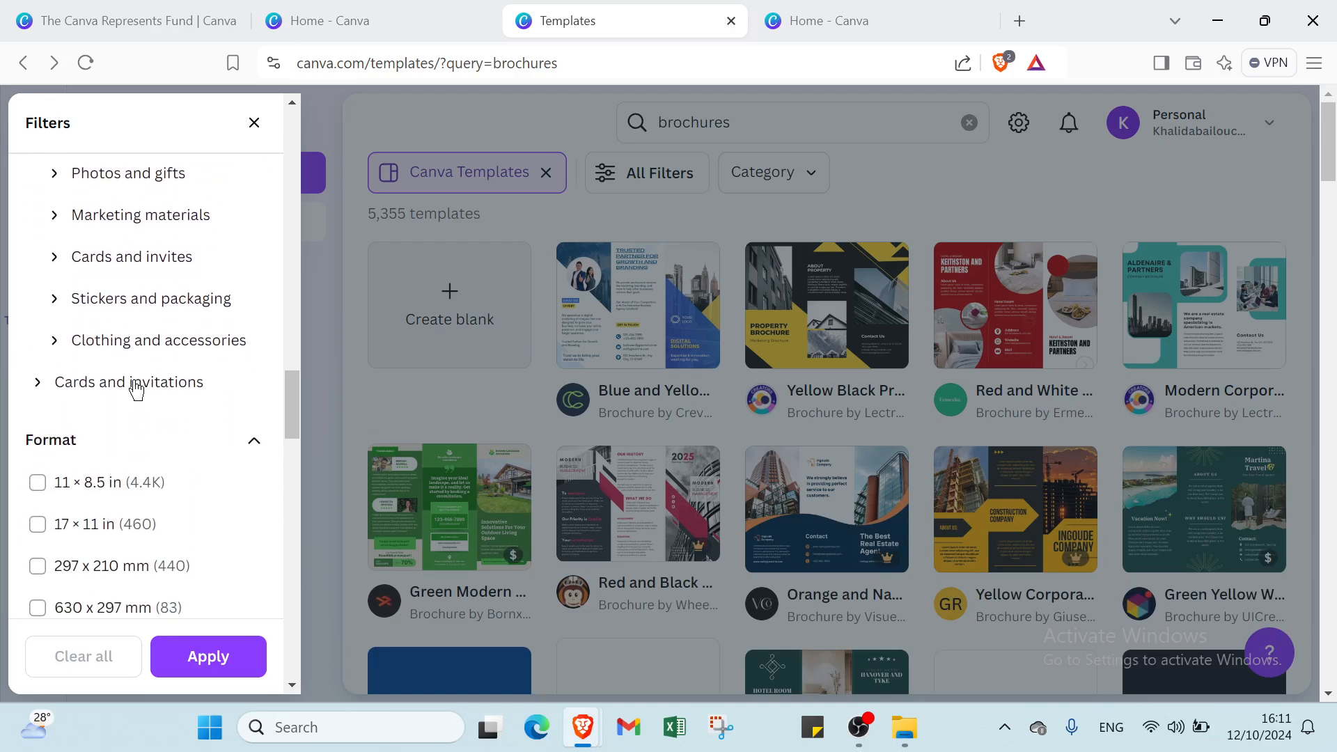
click(135, 382)
Step: Collapse the Format, Style, Language, Theme, Feature, Grade, Subject and Topic filter sections
scroll(136, 390, down, 5)
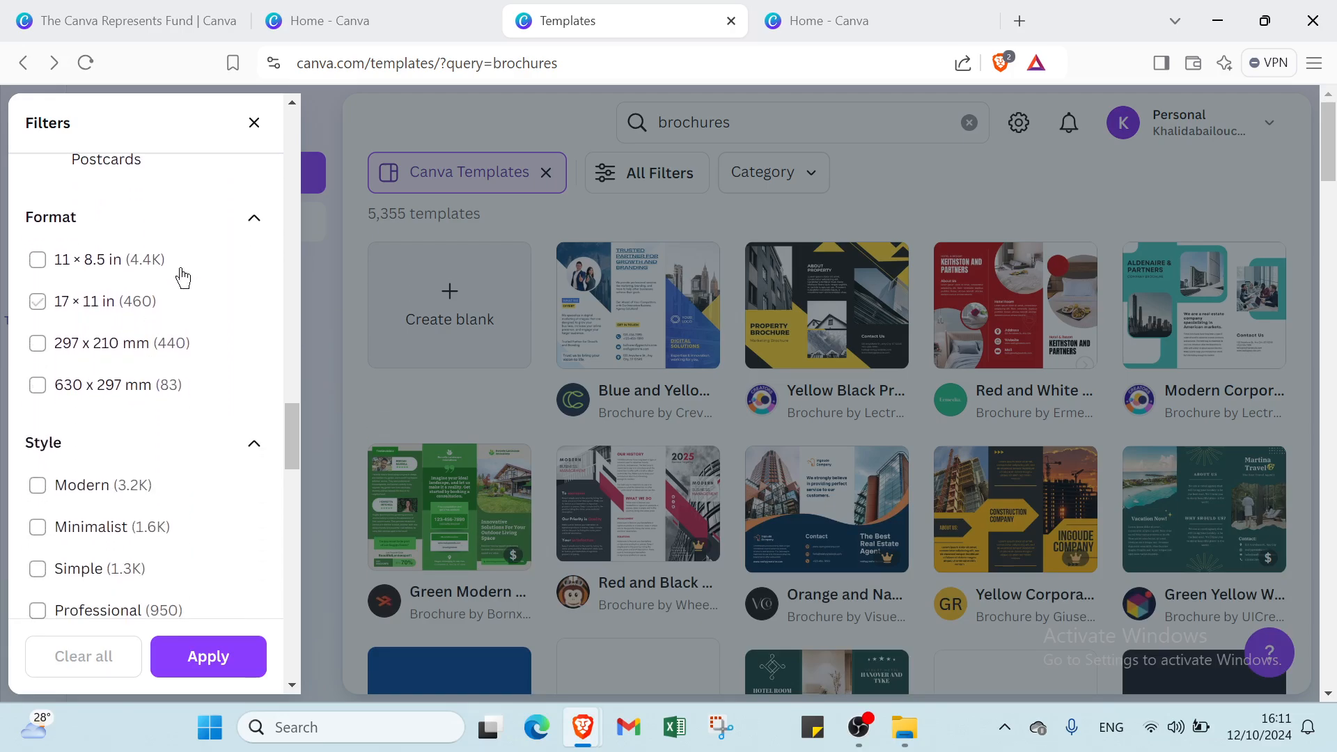
scroll(170, 228, down, 1)
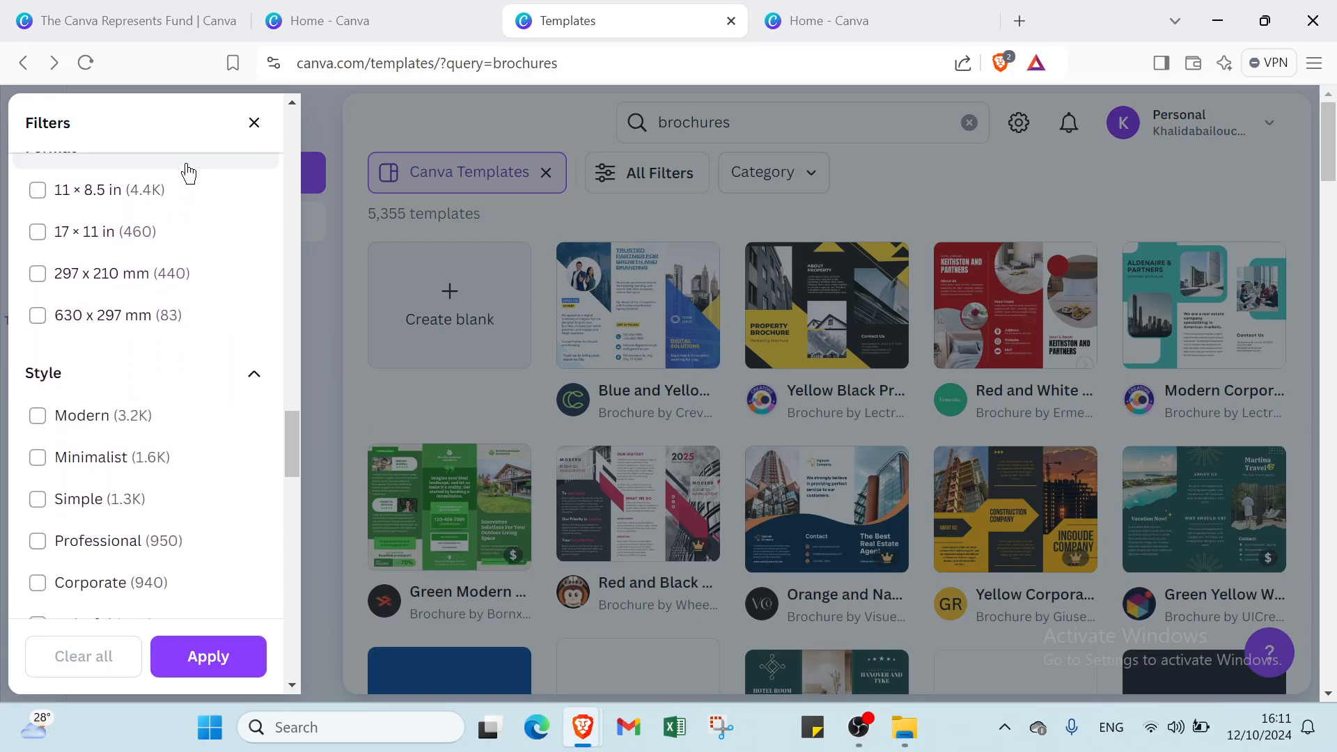
scroll(186, 174, down, 3)
click(186, 189)
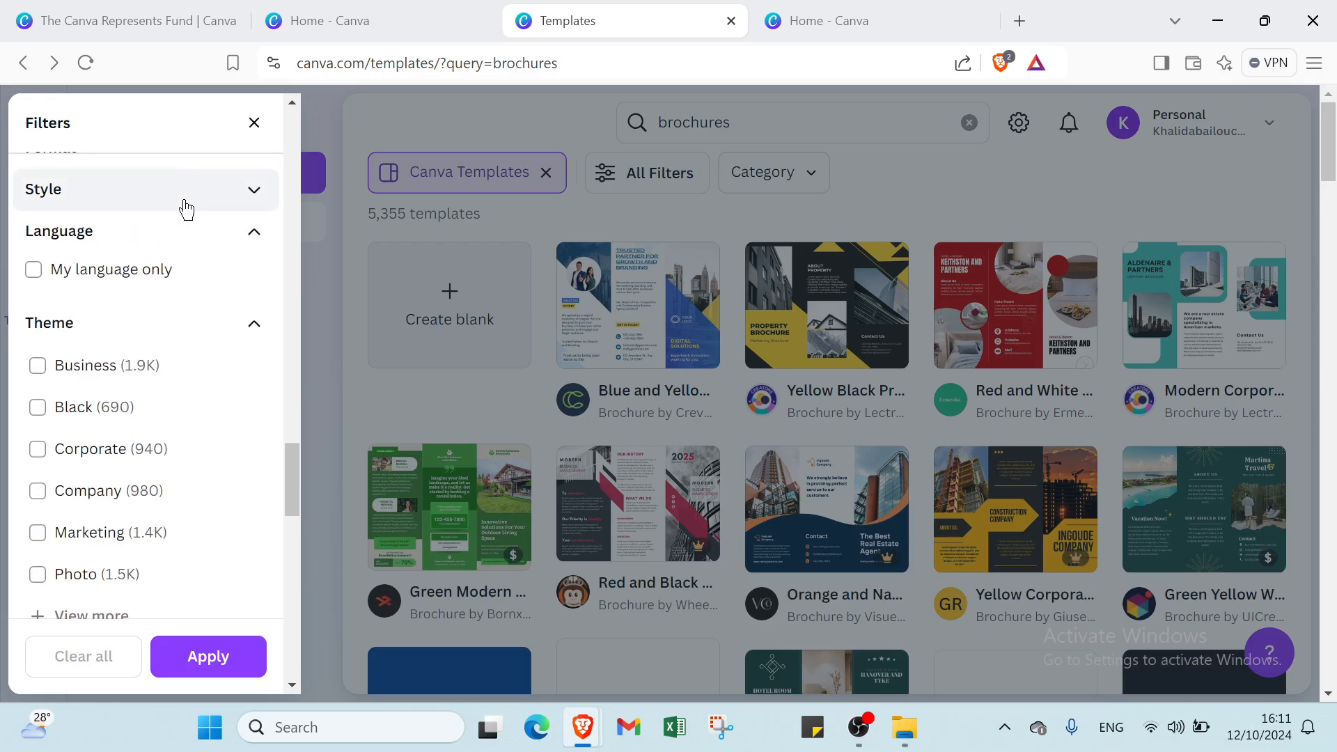
click(174, 234)
click(165, 274)
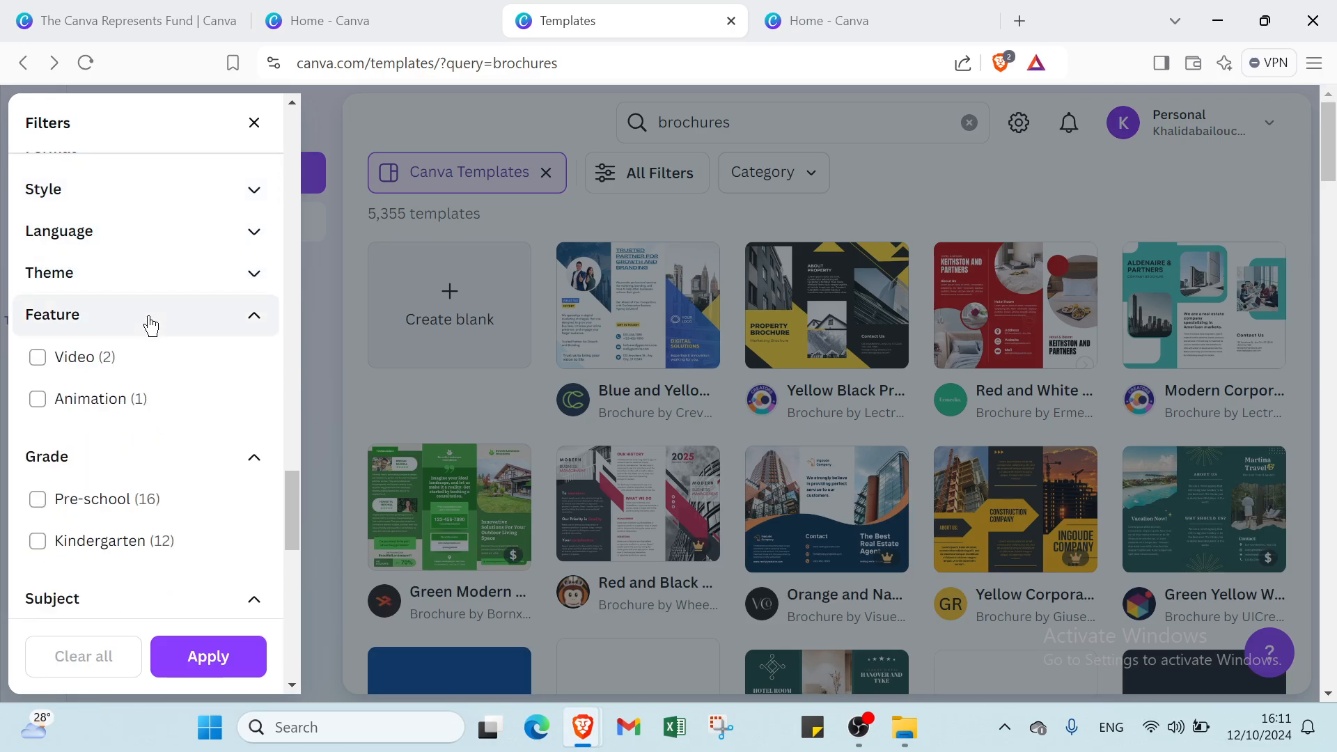
click(155, 315)
click(138, 360)
click(133, 398)
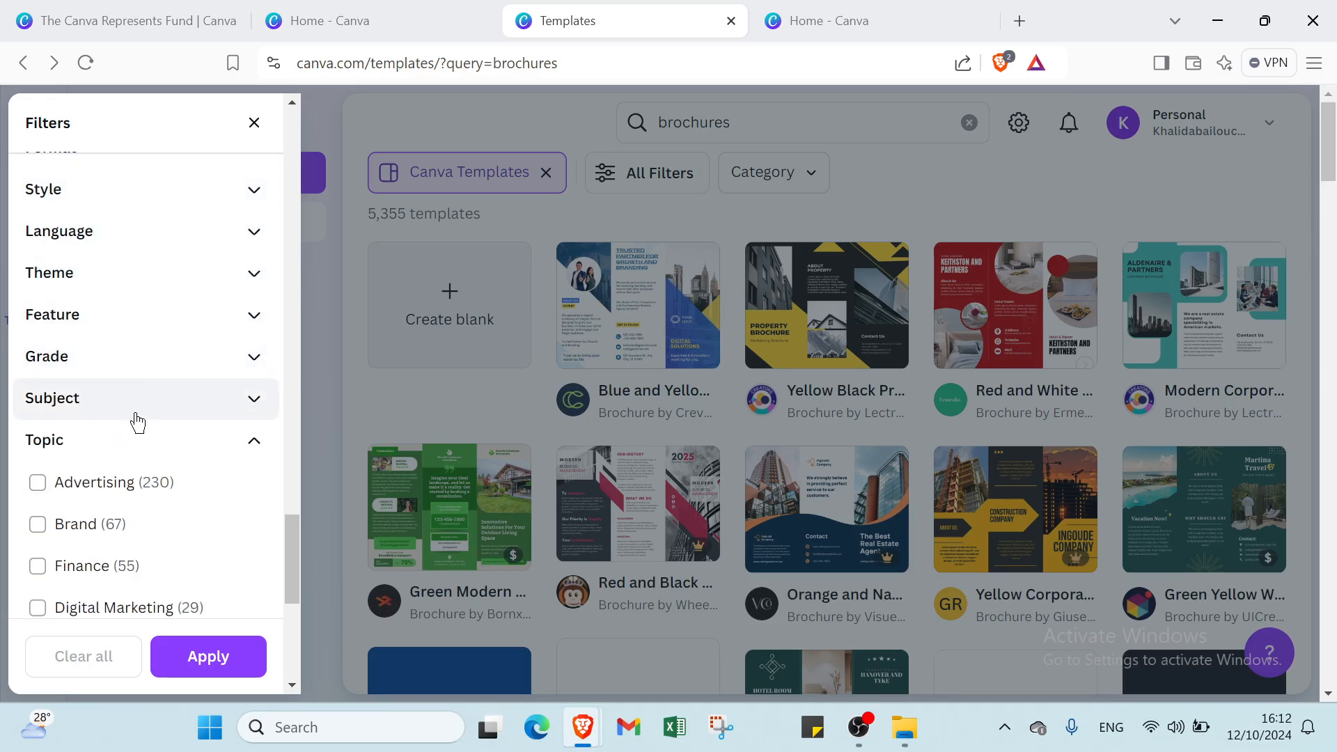
click(139, 443)
Step: Choose the Free option in the Price filter
scroll(139, 443, down, 2)
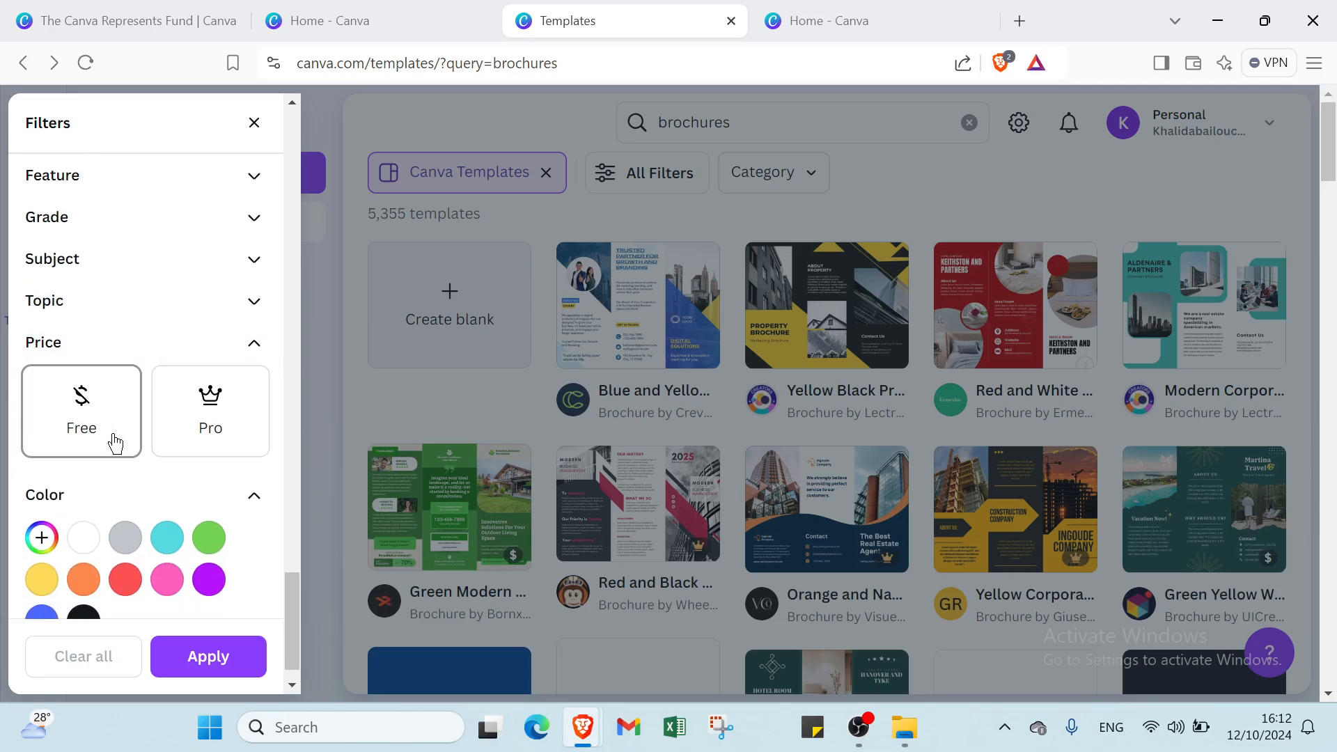
click(111, 420)
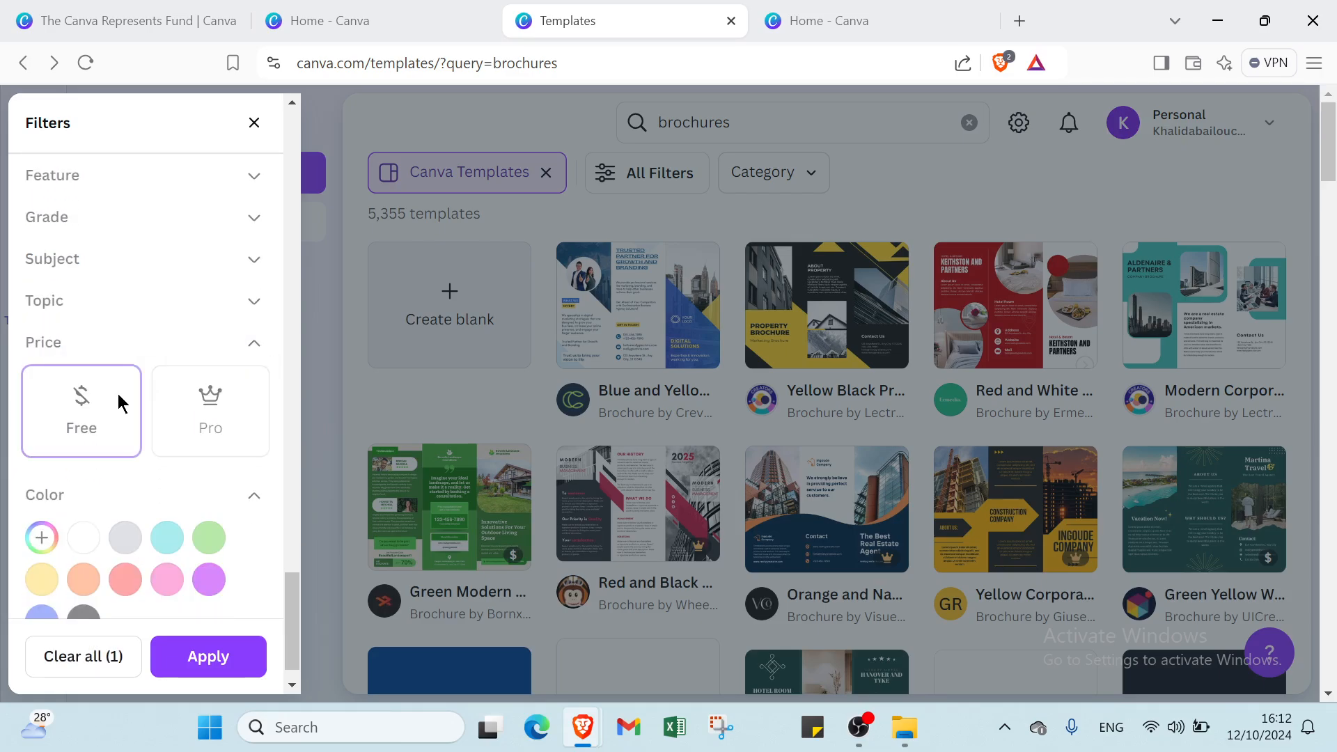
Step: Review the expanded filter categories from Cards and invitations back up to Business at the start of the list
scroll(167, 335, up, 1)
scroll(167, 334, up, 4)
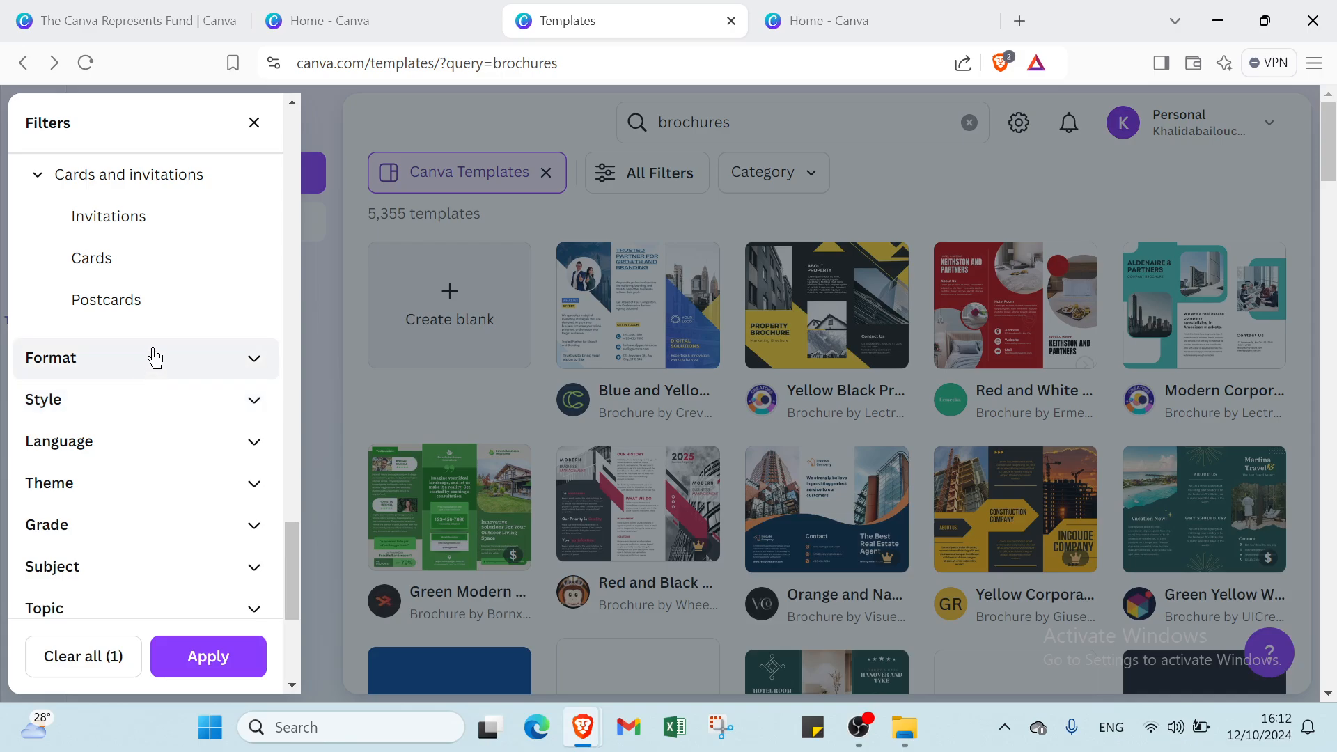
scroll(152, 355, up, 4)
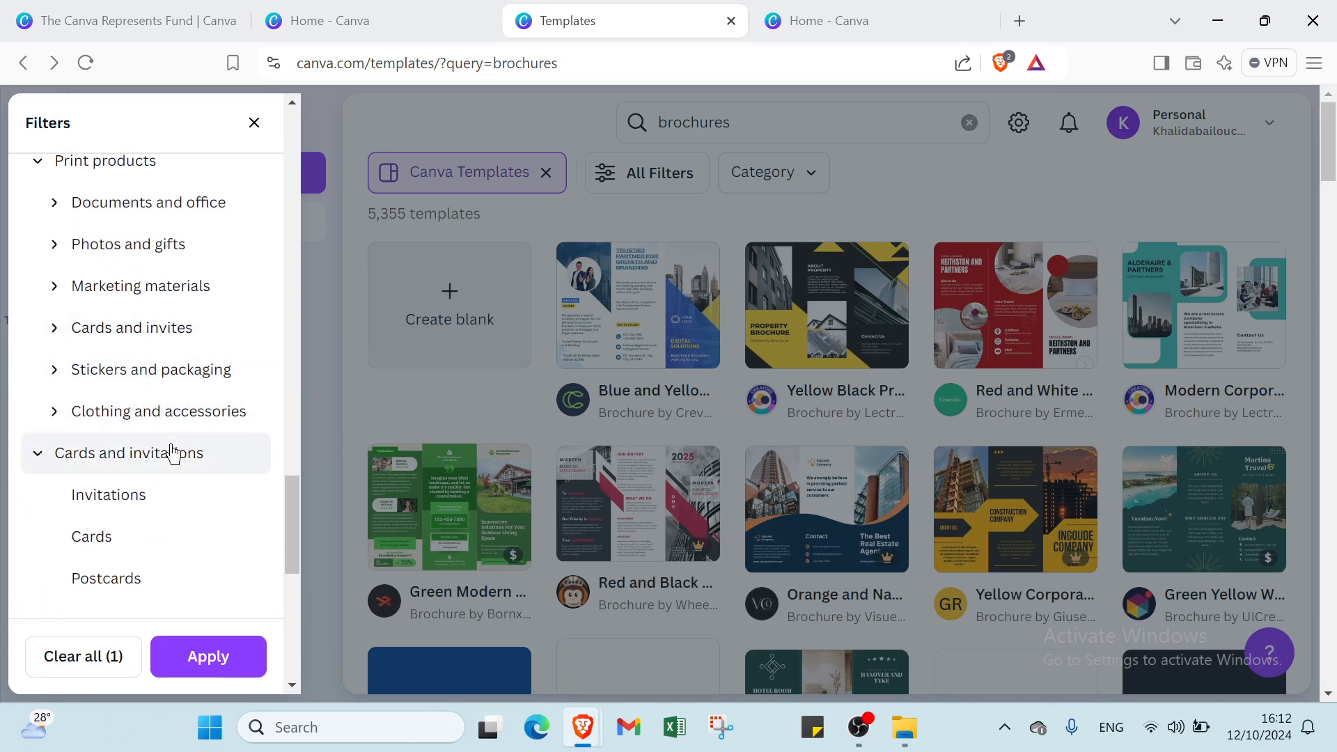
scroll(170, 362, up, 2)
scroll(170, 371, up, 5)
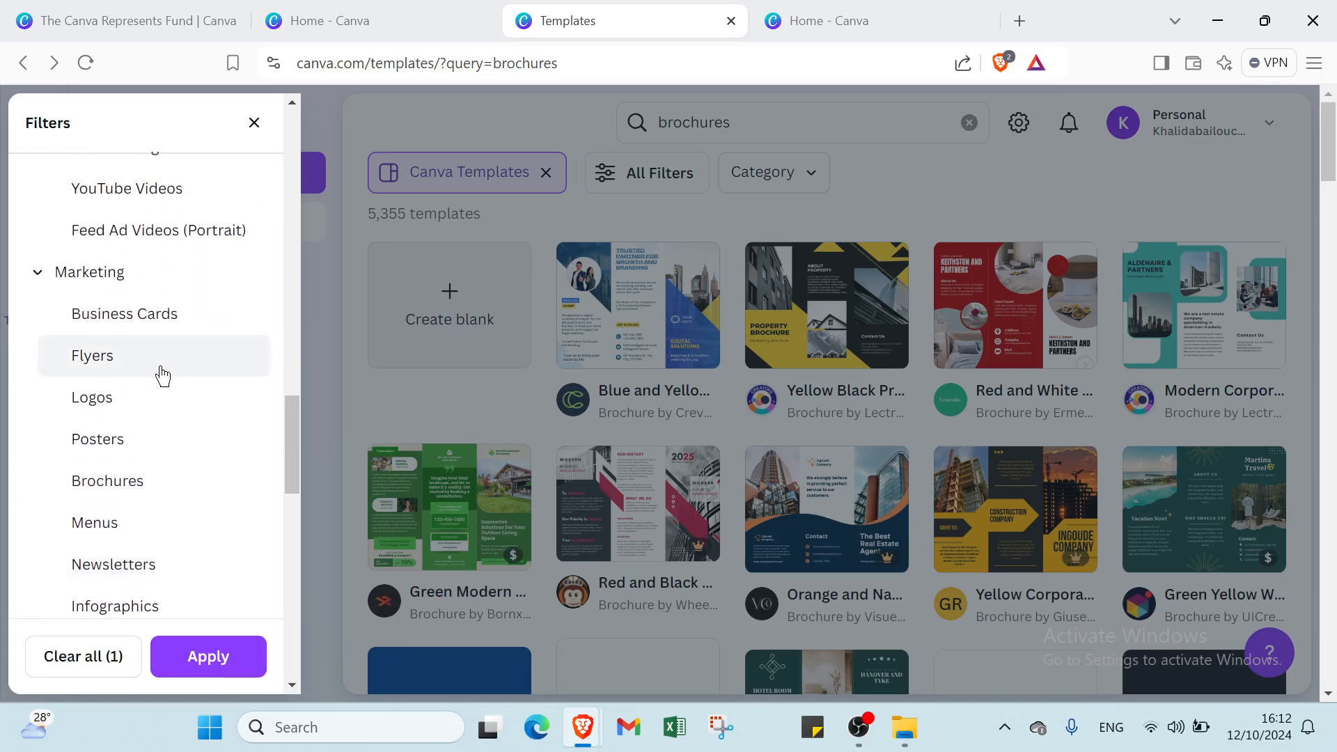
scroll(126, 296, up, 5)
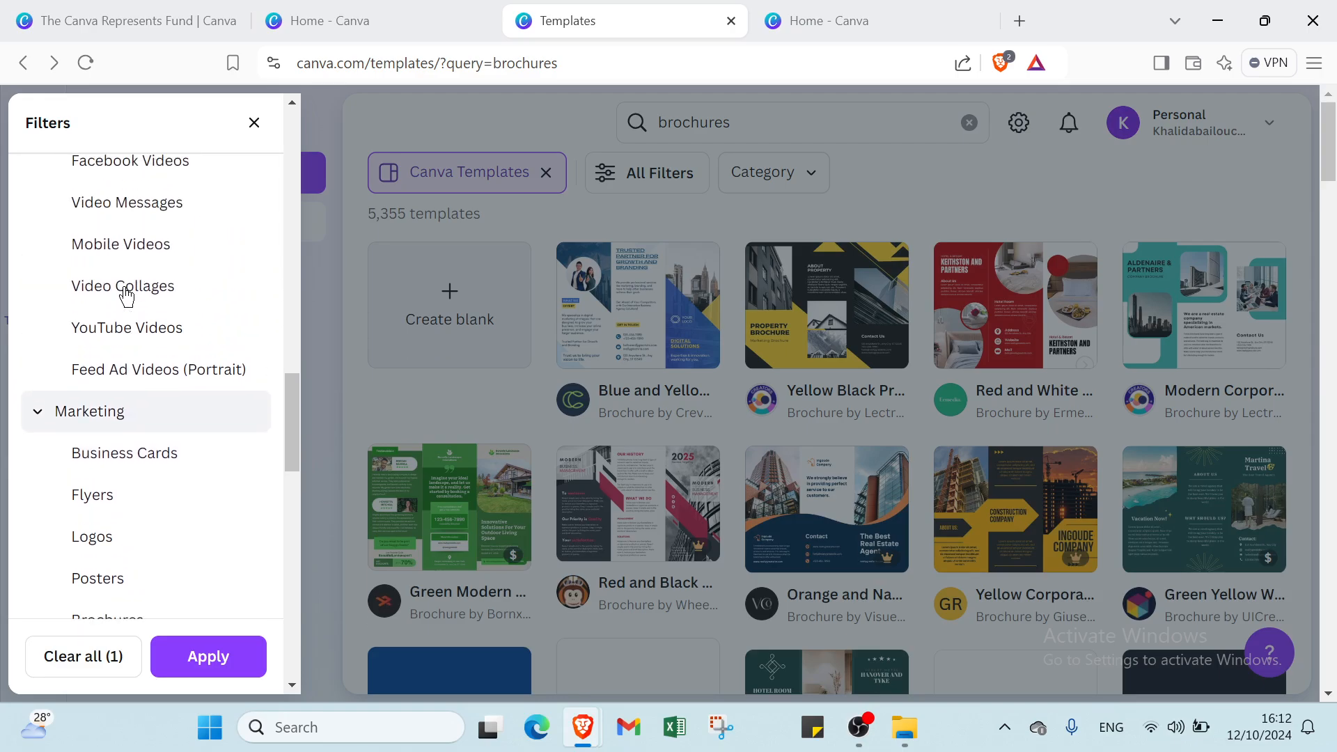
scroll(126, 296, up, 6)
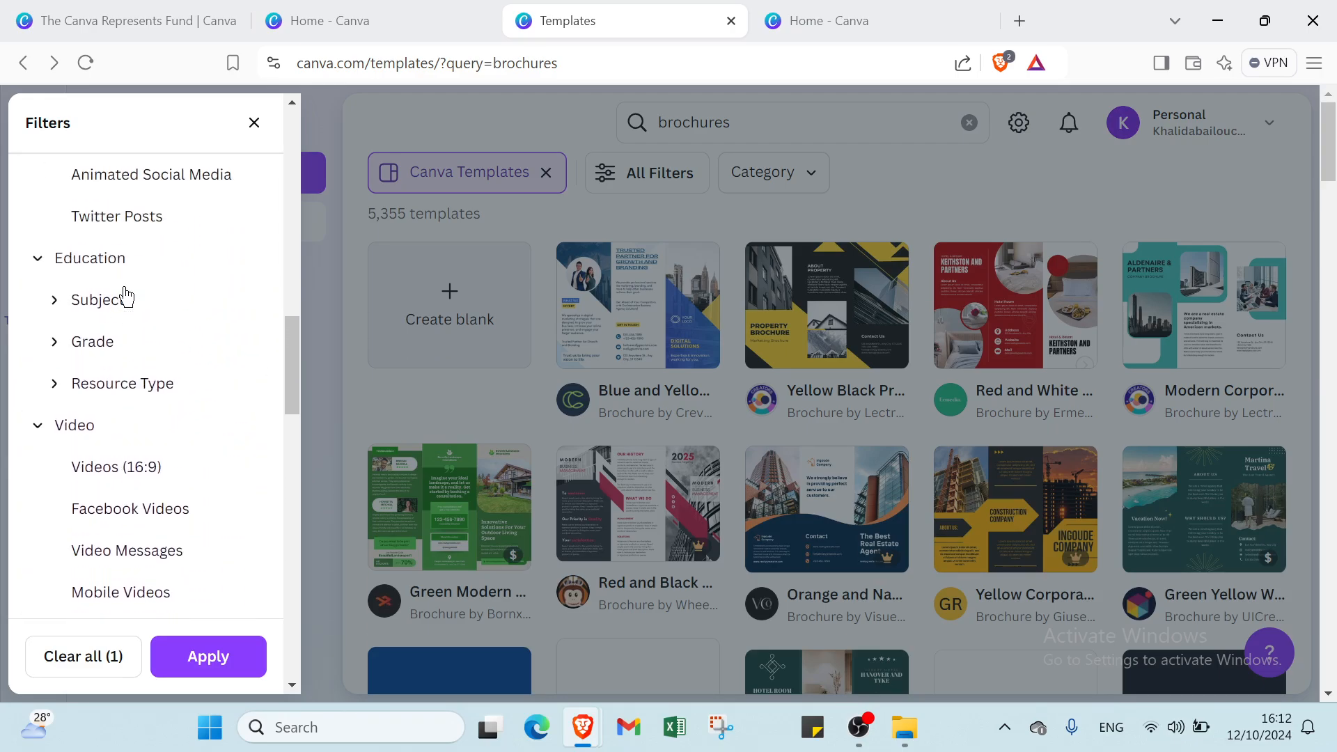
scroll(126, 296, up, 4)
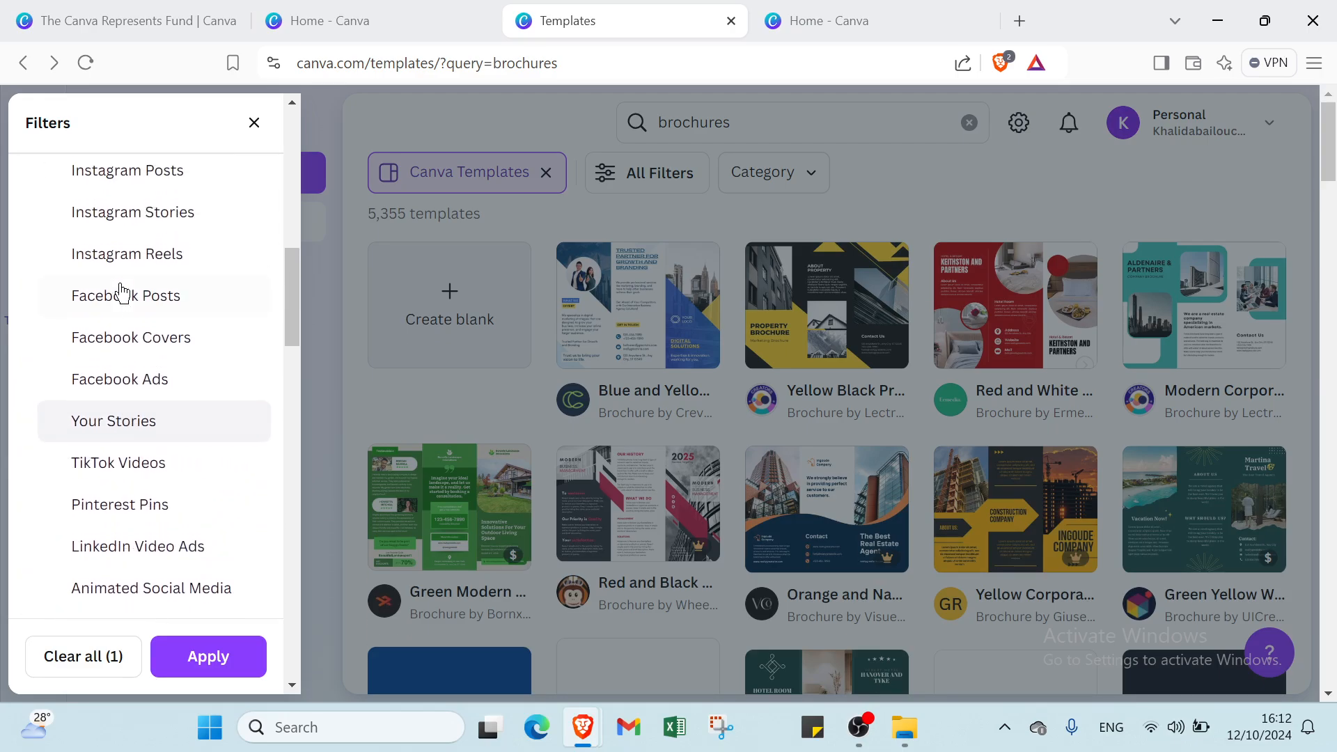
scroll(120, 286, up, 4)
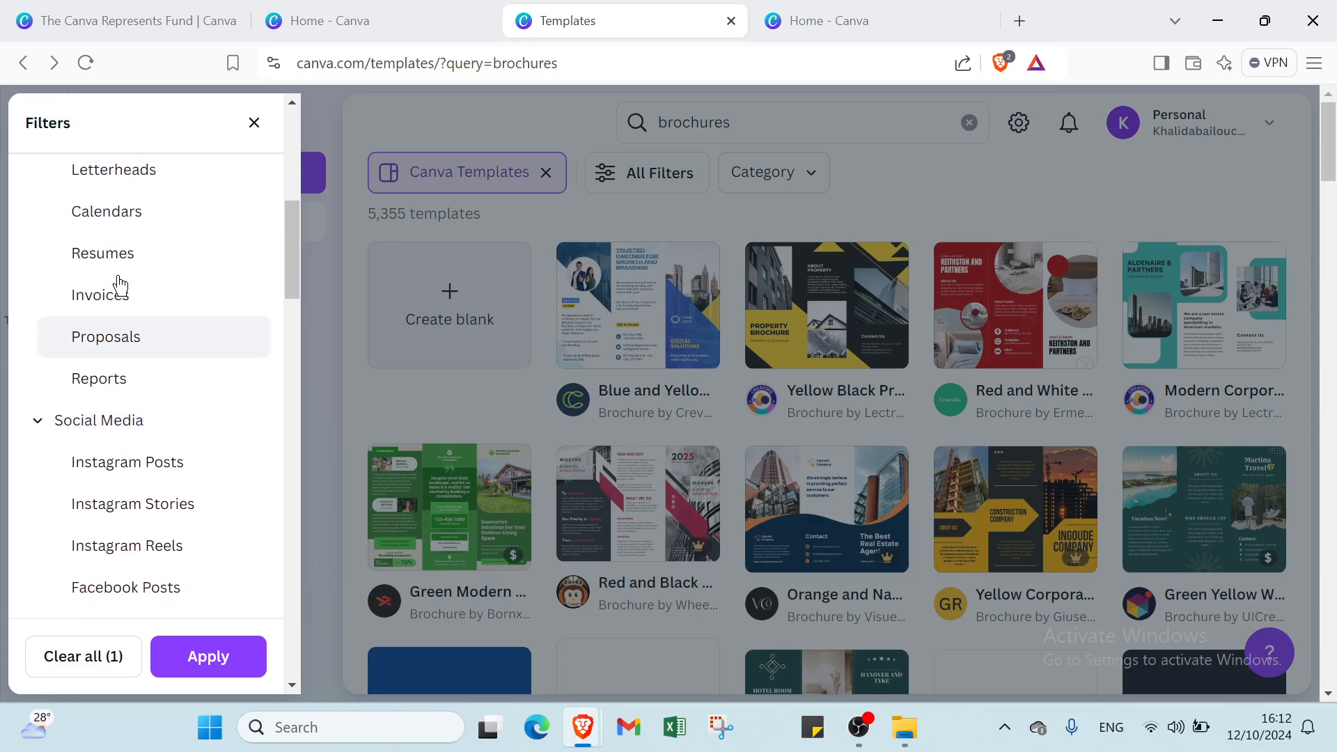
scroll(120, 286, up, 4)
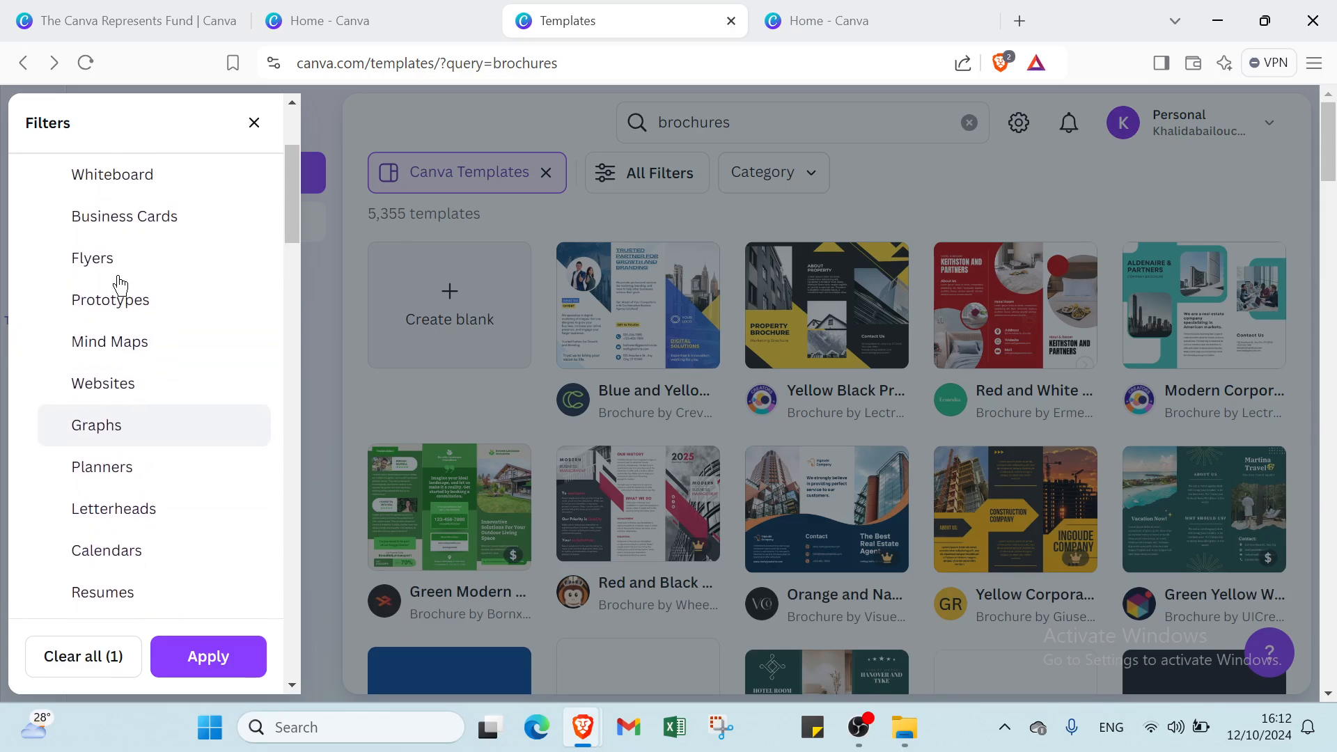
scroll(113, 293, up, 2)
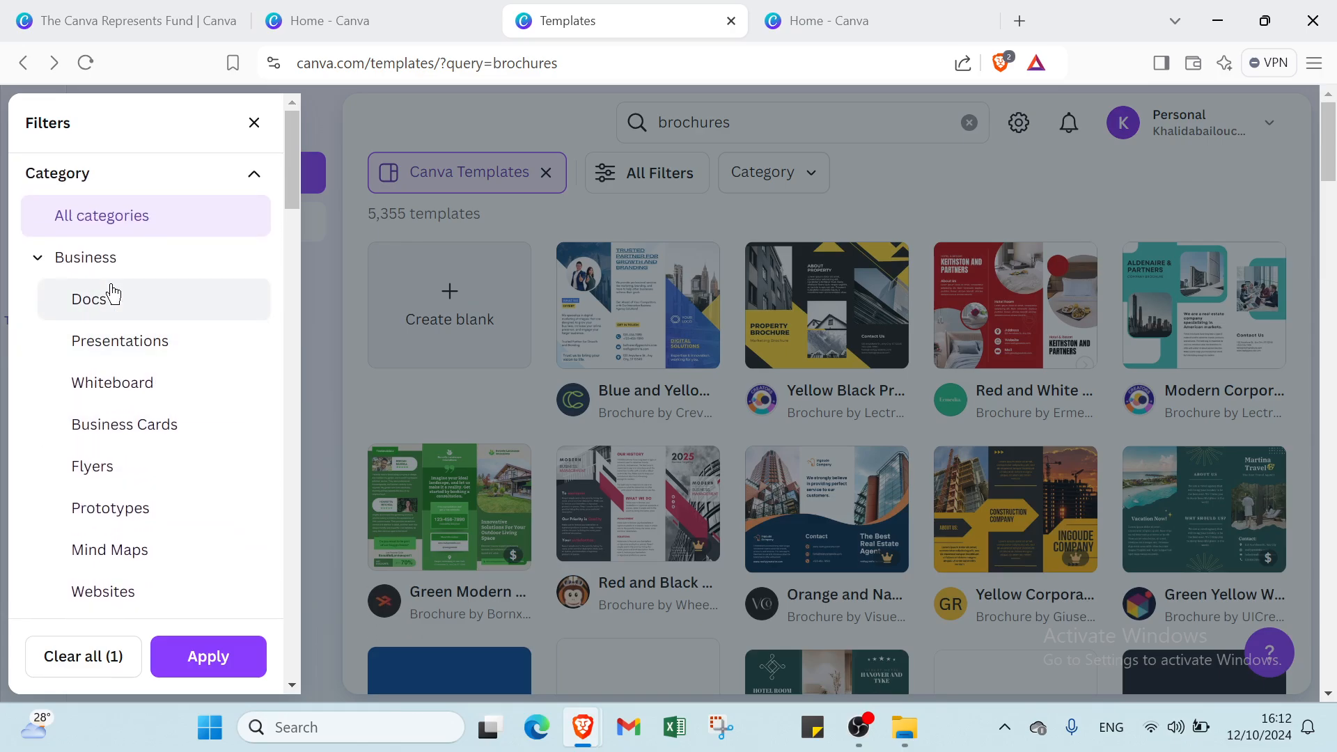
Step: Select the Brochures category under Marketing in the template filters
scroll(115, 294, down, 10)
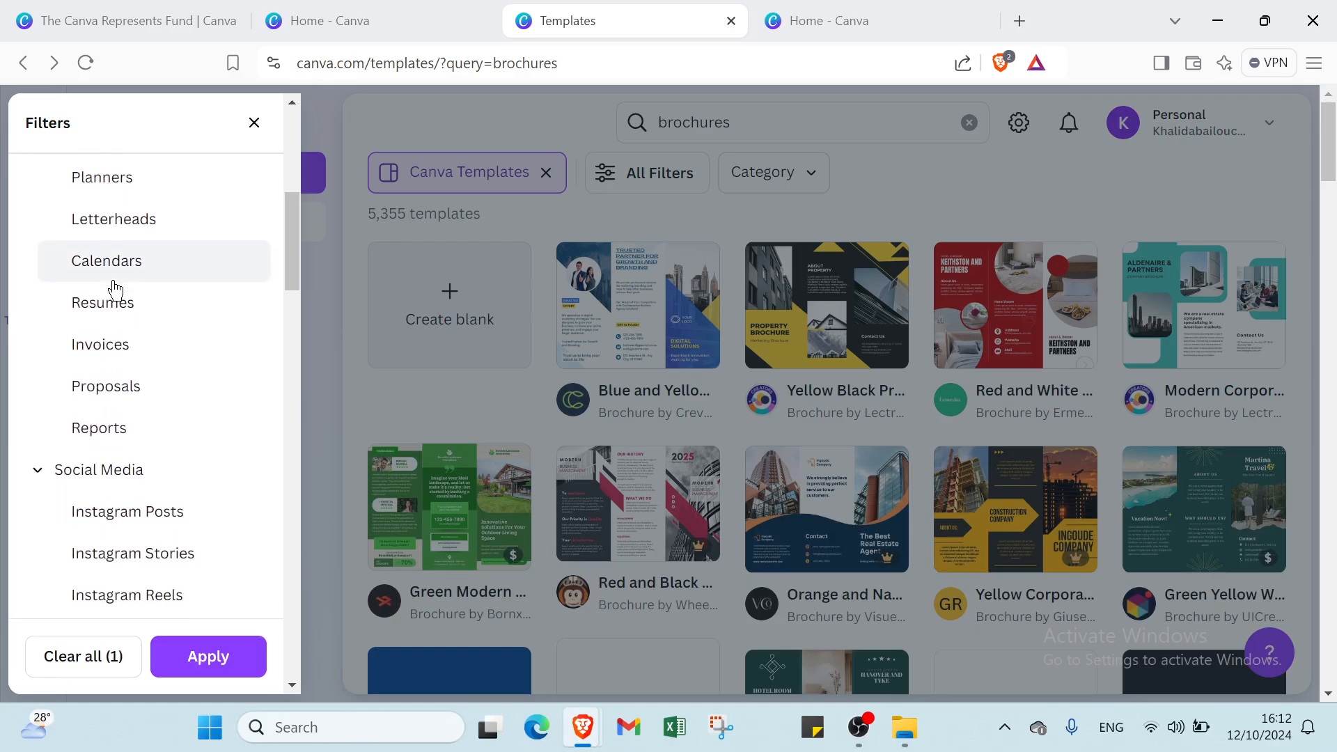
scroll(115, 291, down, 2)
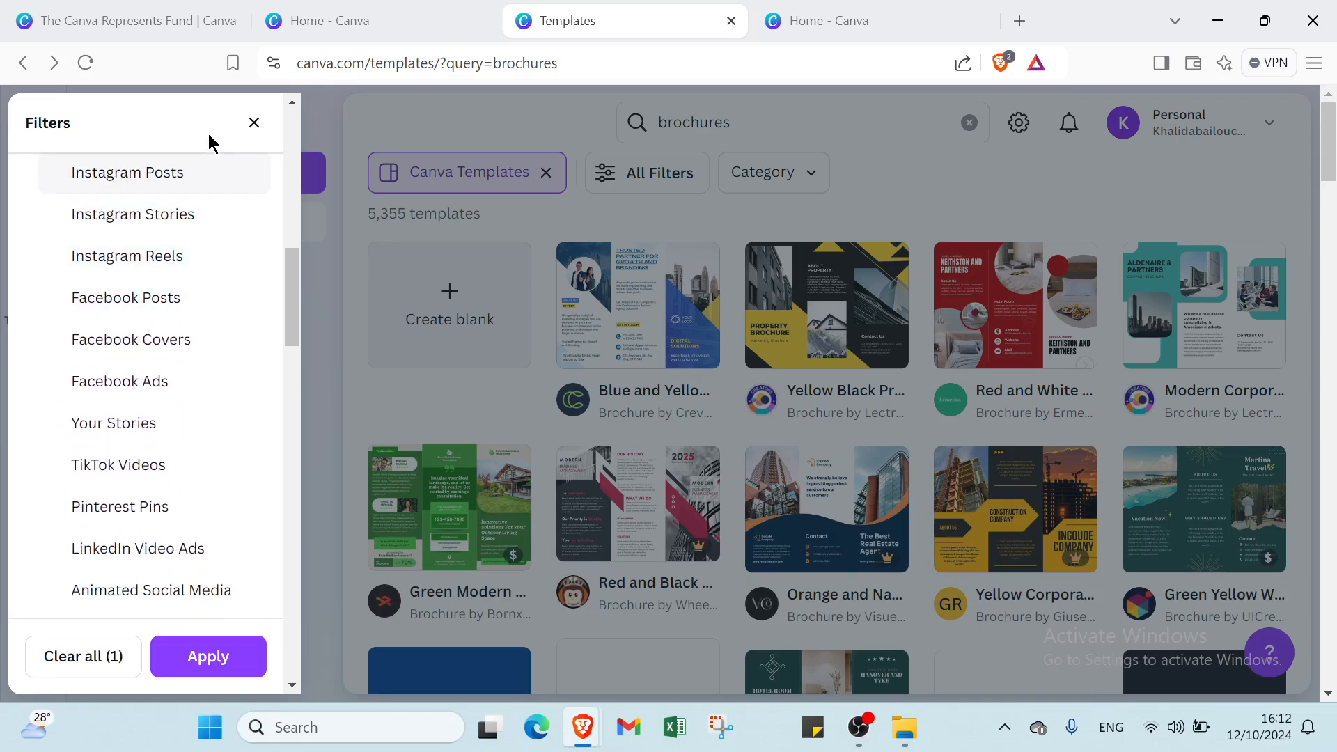
scroll(132, 453, down, 3)
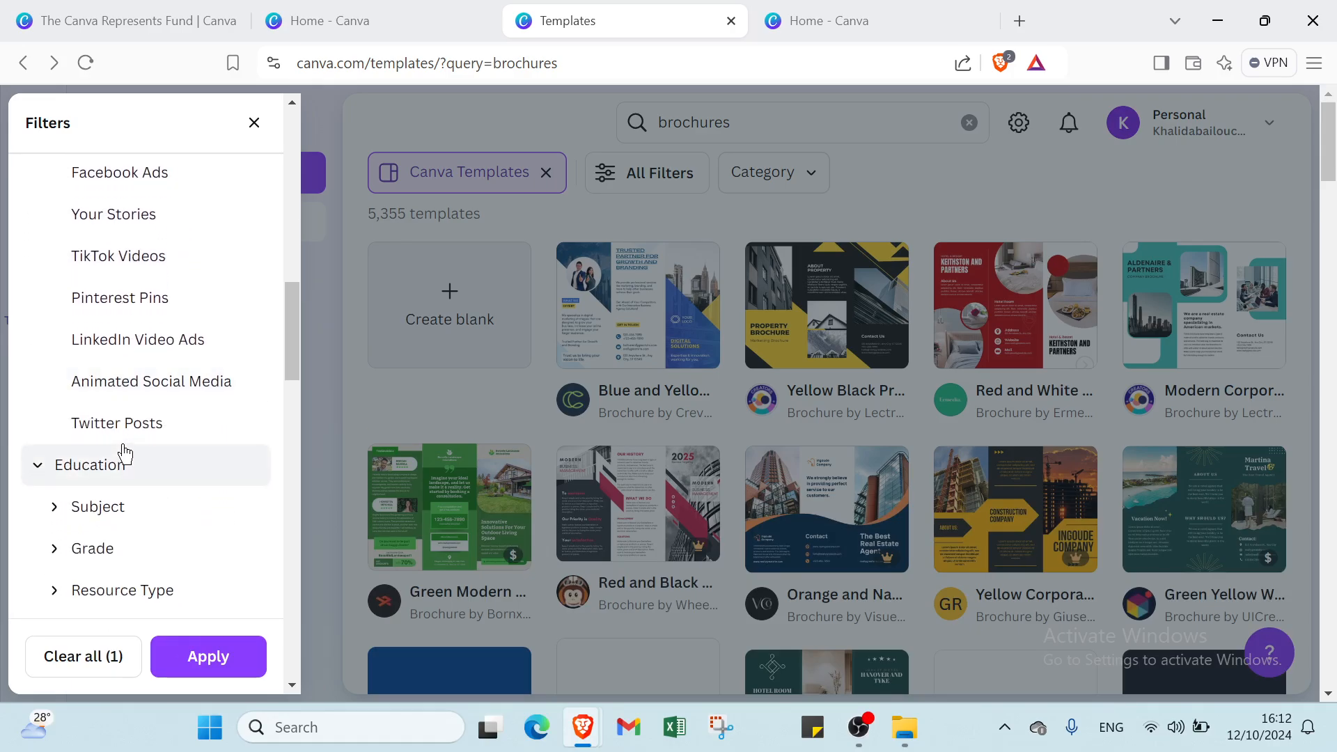
scroll(127, 444, down, 6)
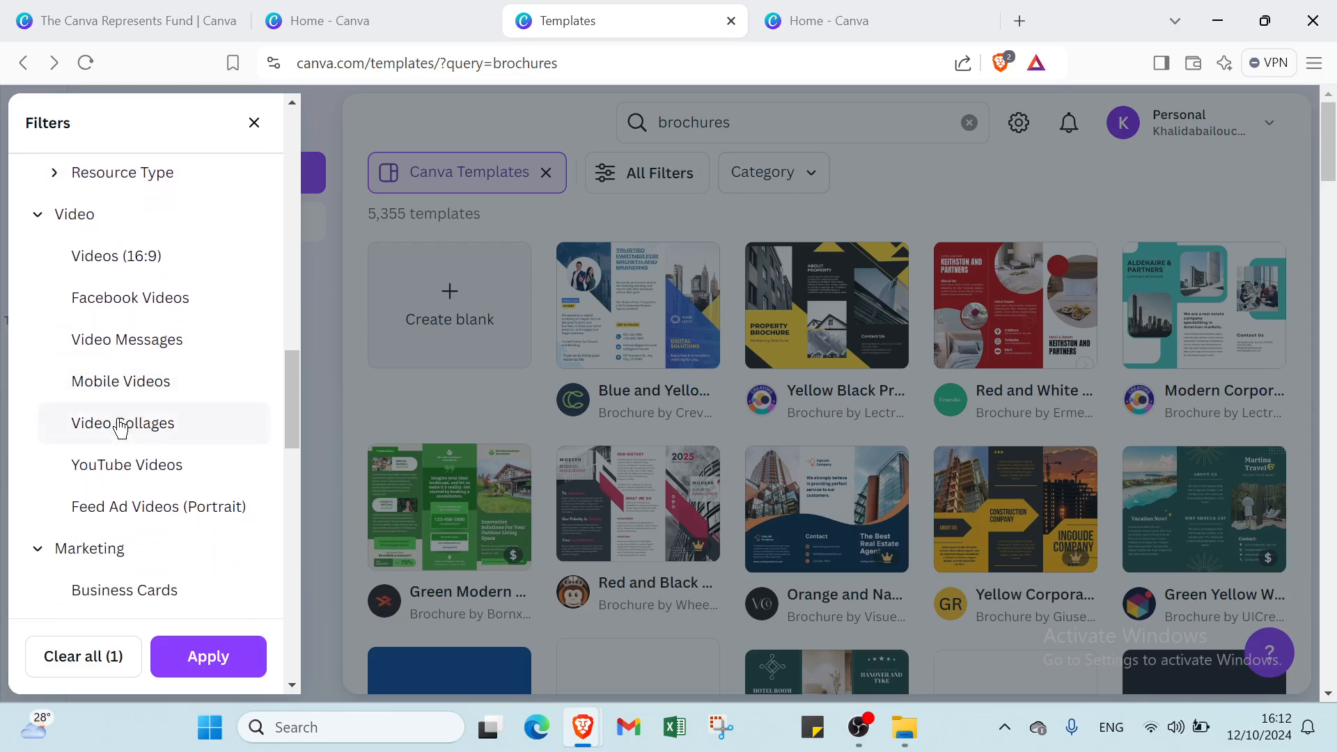
scroll(179, 482, down, 4)
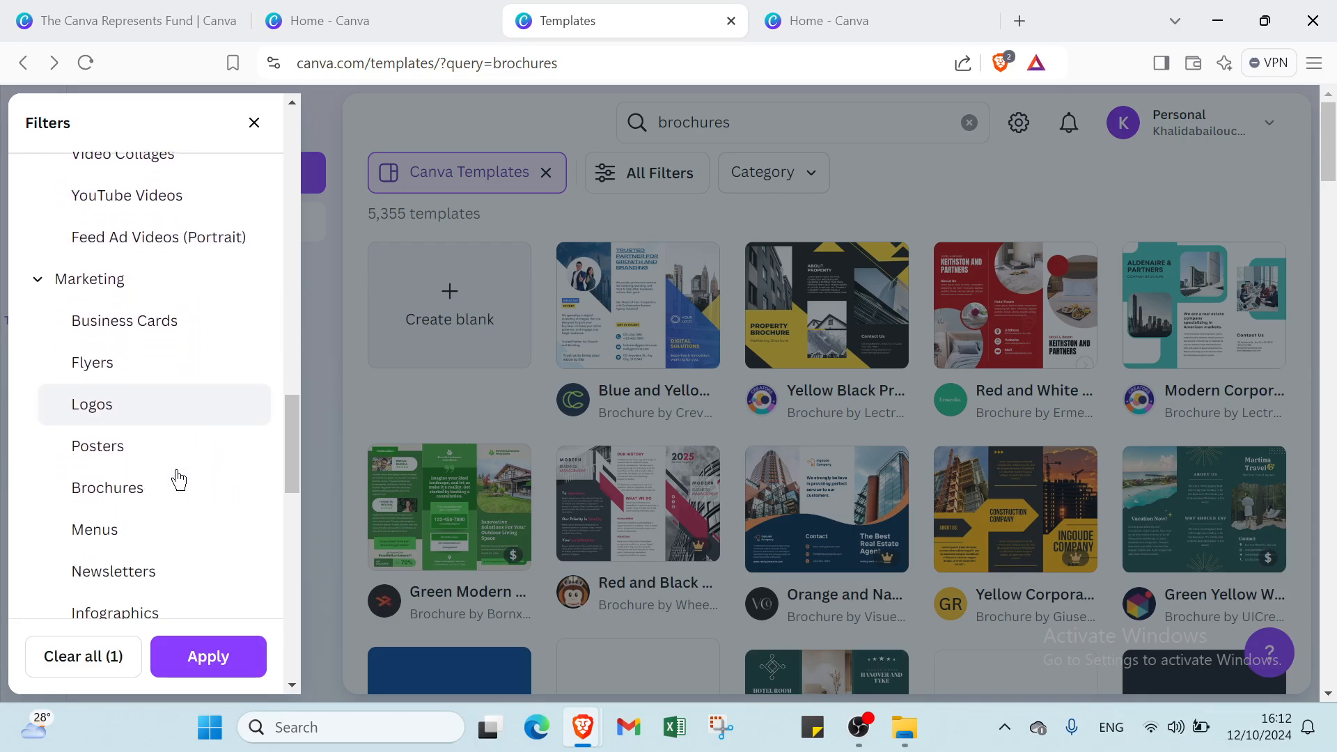
click(170, 496)
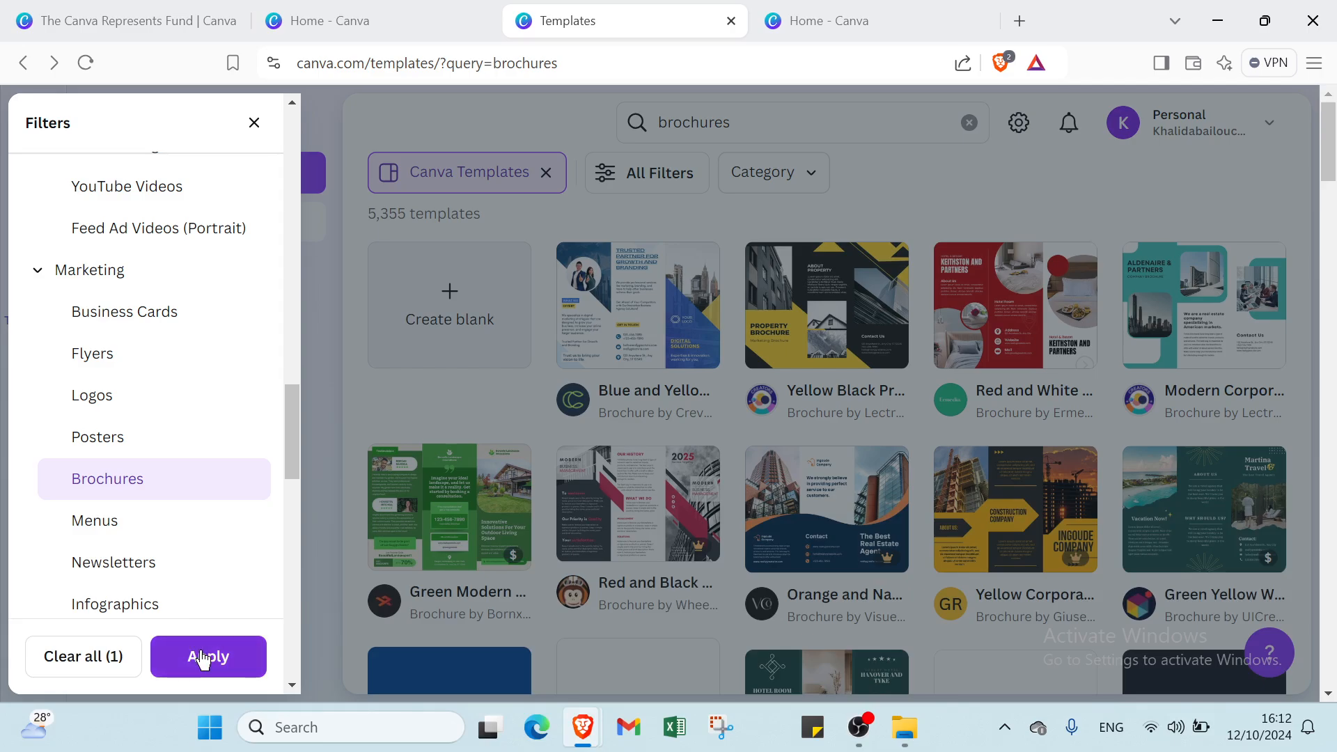
Step: Set the price filter to Free again and close the filters without applying them
scroll(149, 561, down, 12)
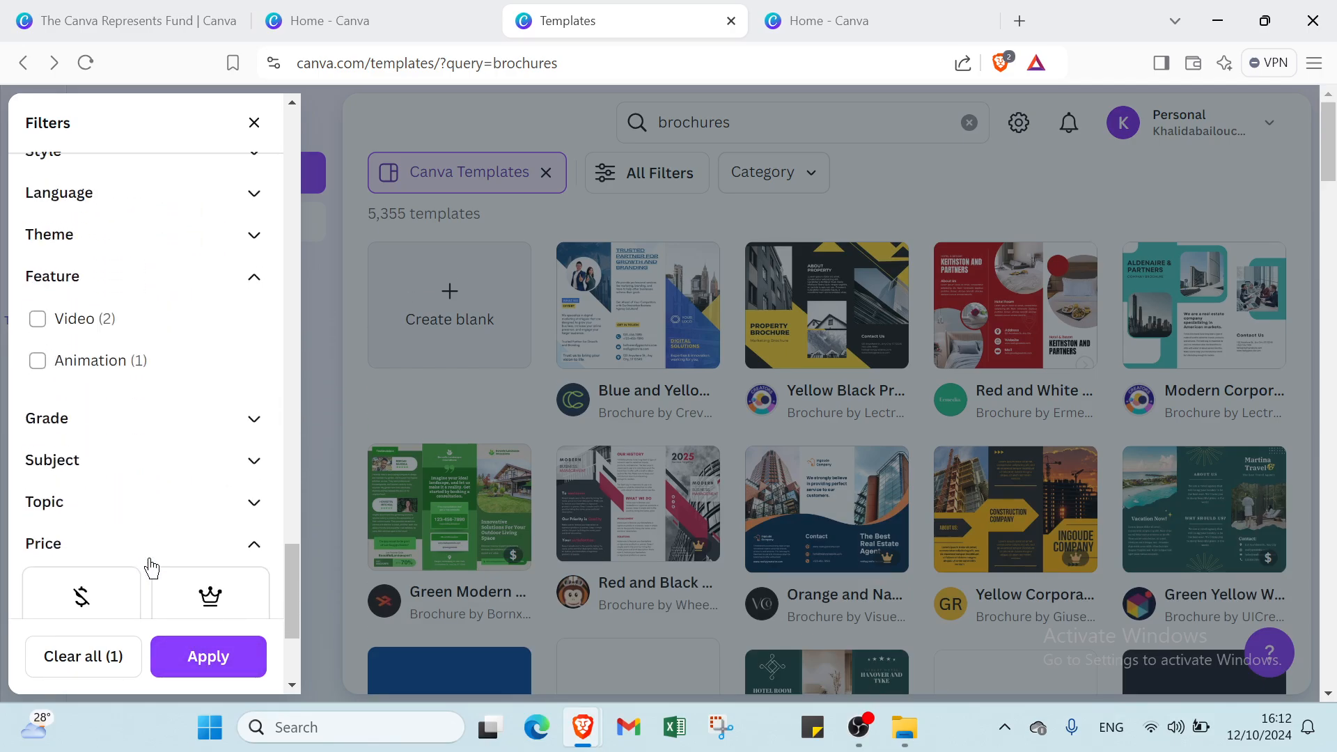
scroll(150, 564, down, 3)
click(99, 366)
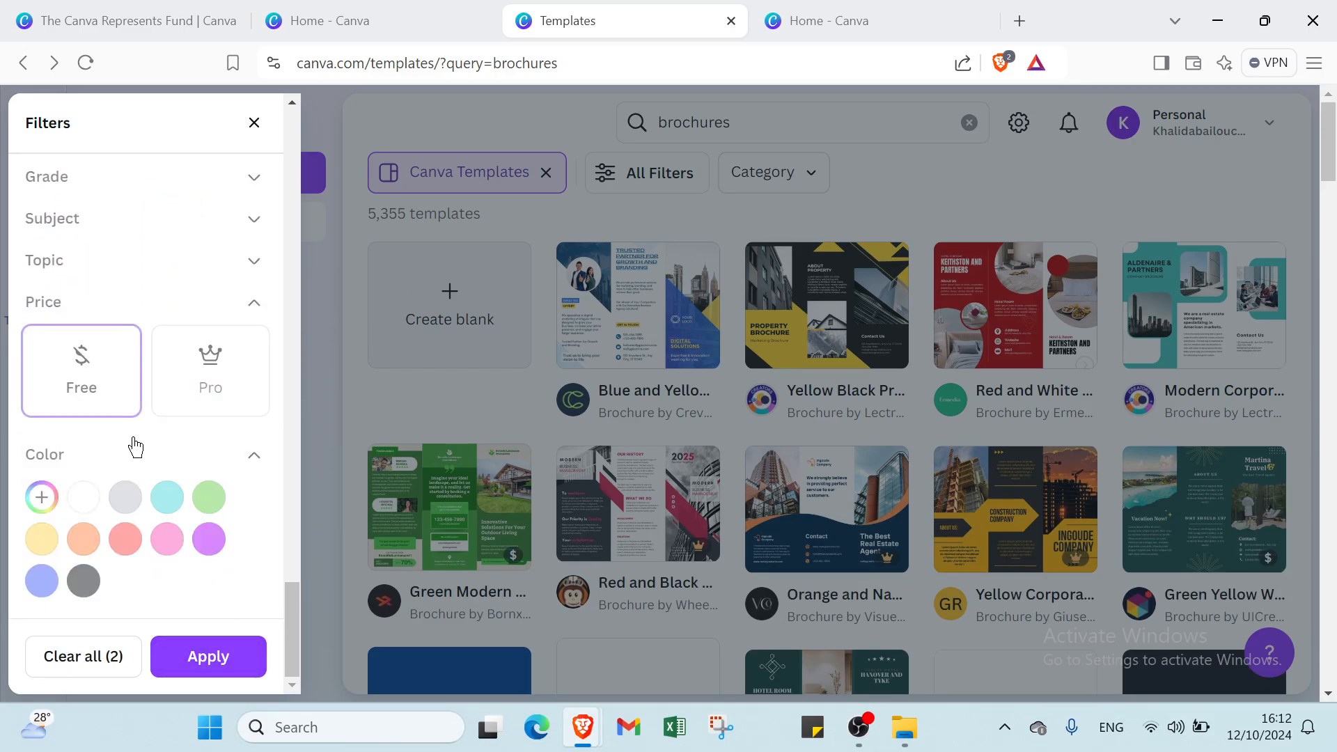
click(357, 148)
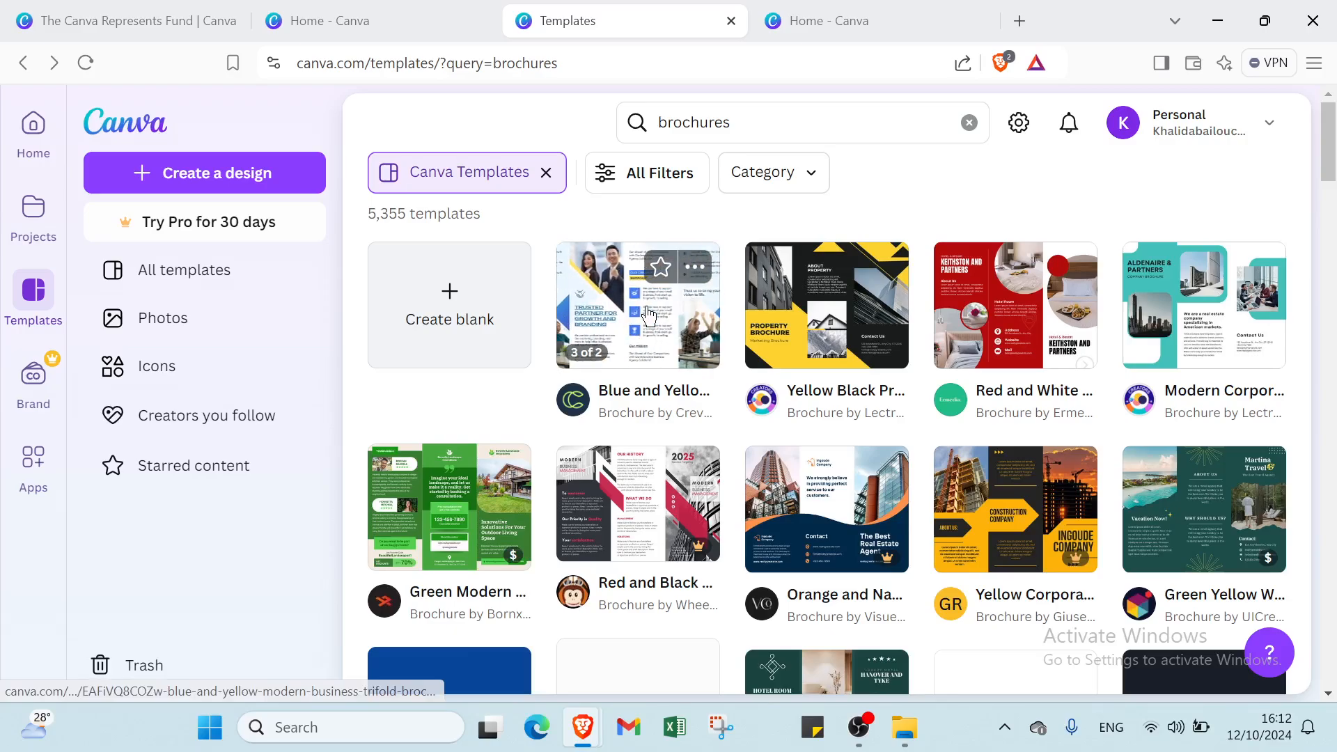
Step: Customize the Blue and Yellow Modern Business Trifold Brochure template and place the Home browser tab before the design's tab
click(863, 12)
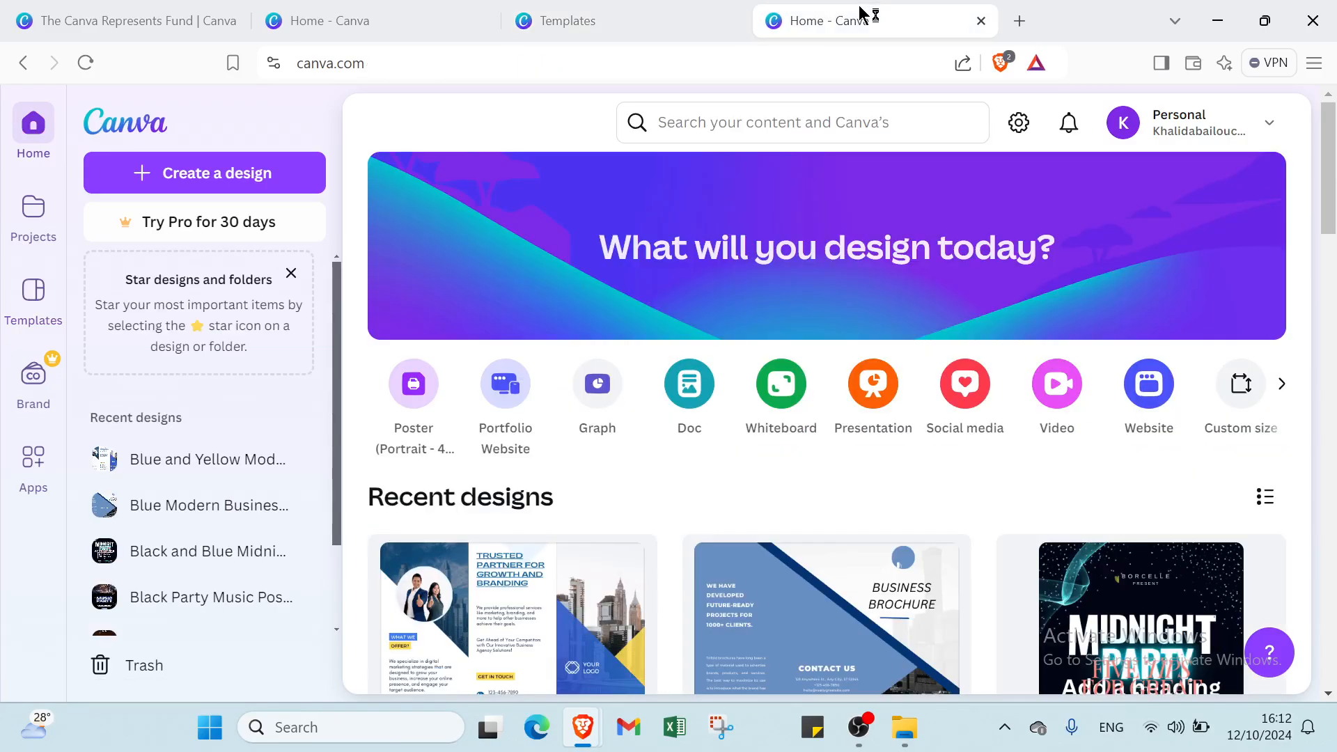
click(655, 28)
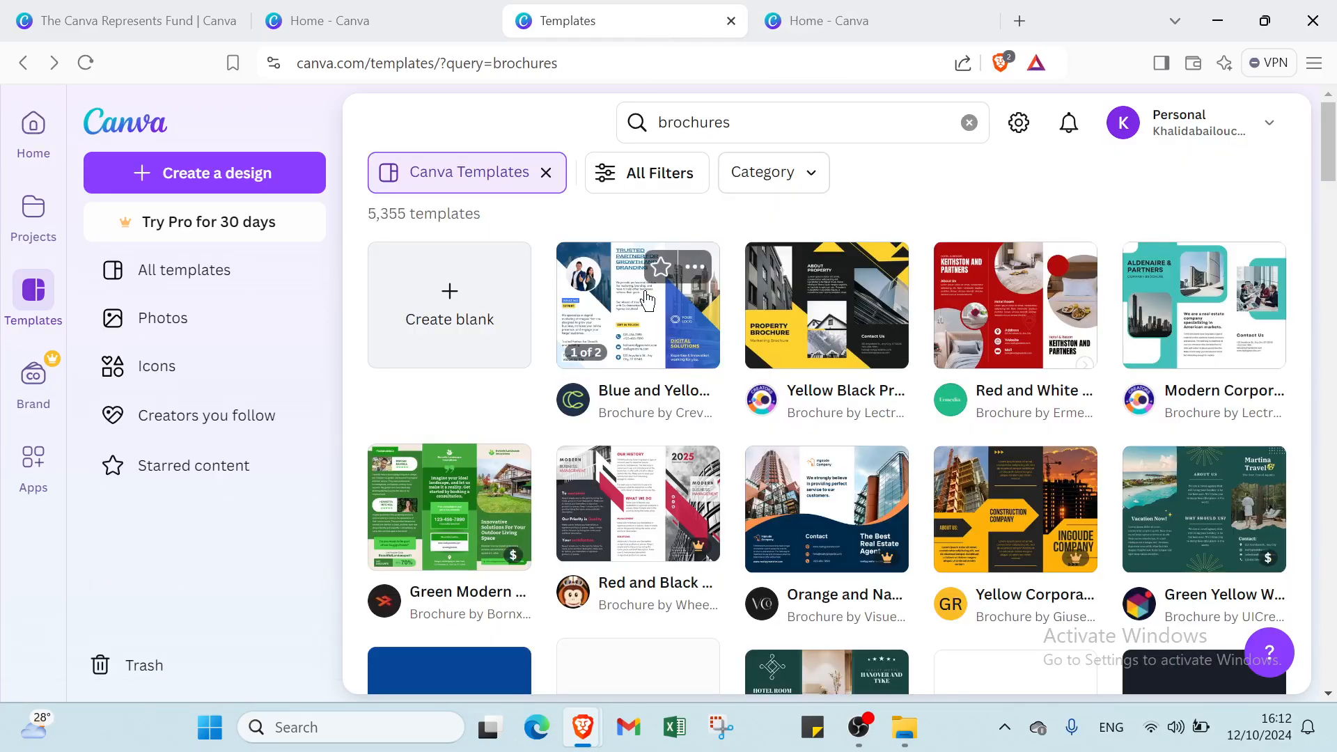
click(630, 352)
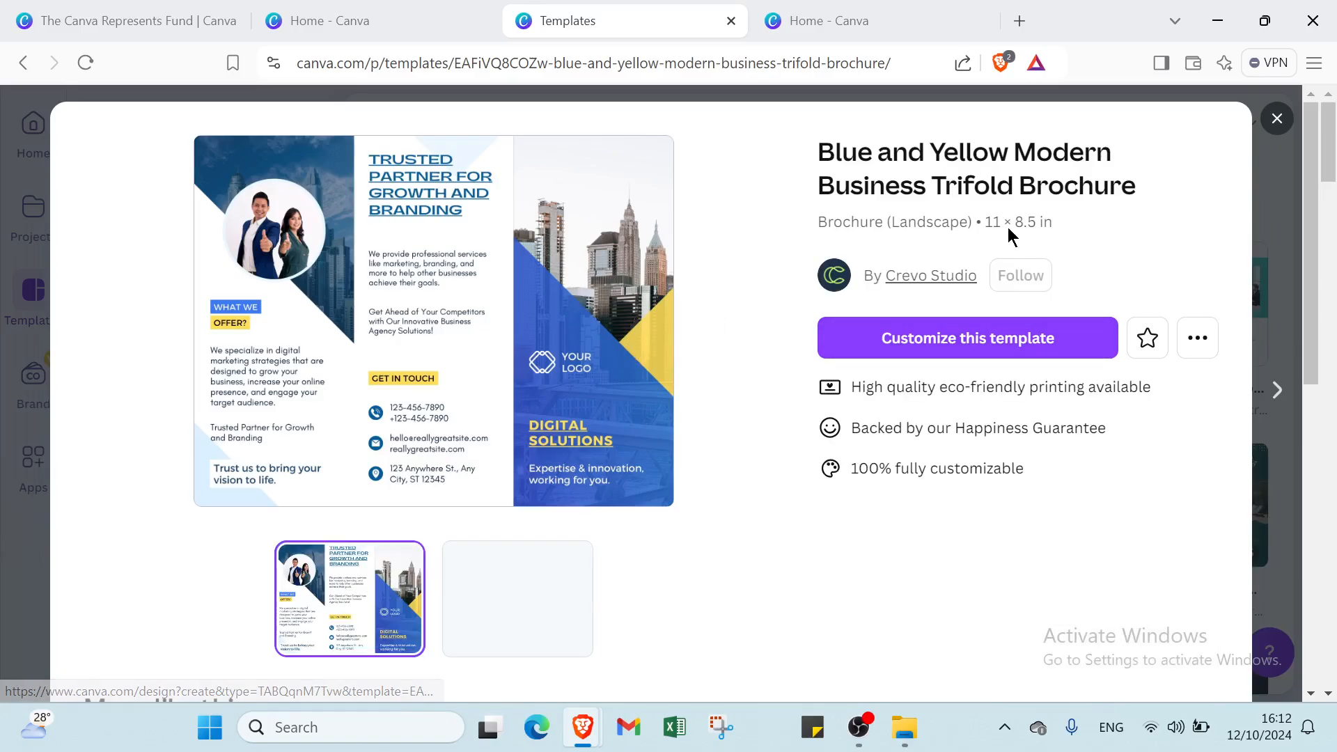
click(985, 338)
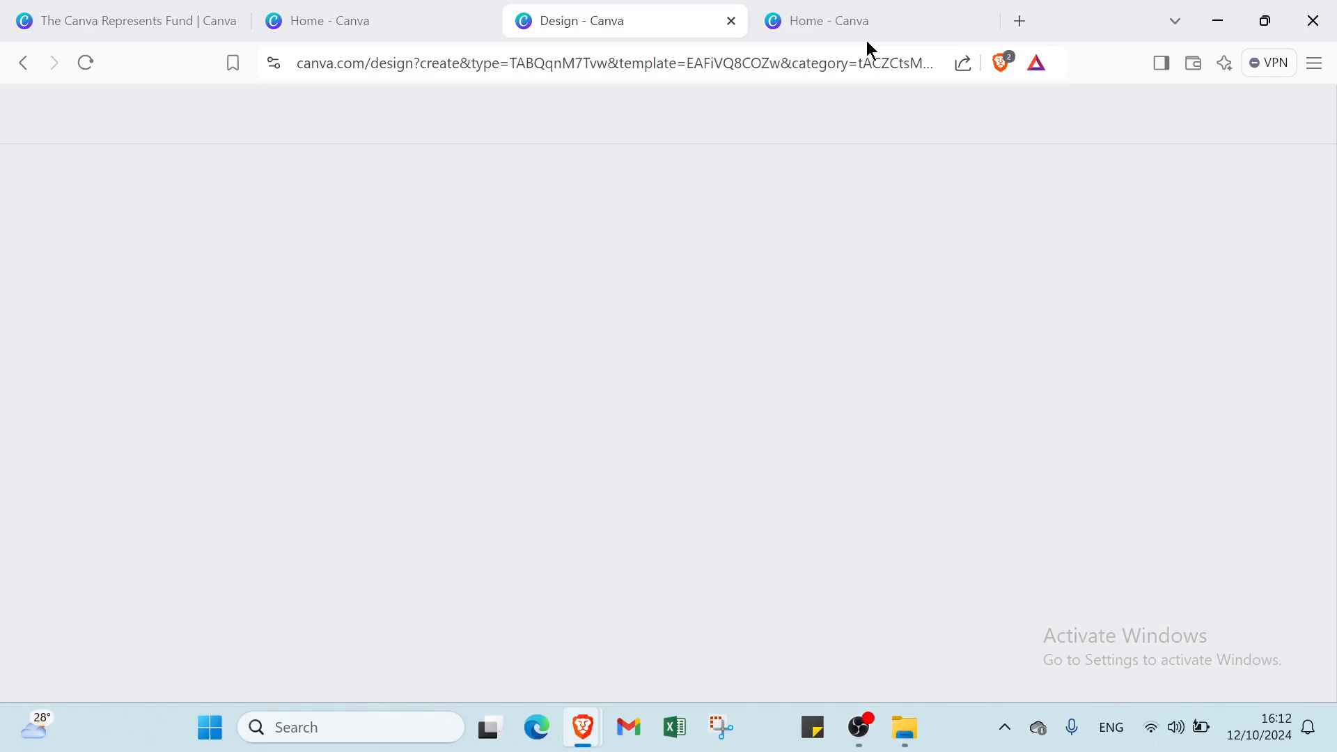
drag(858, 26, 646, 8)
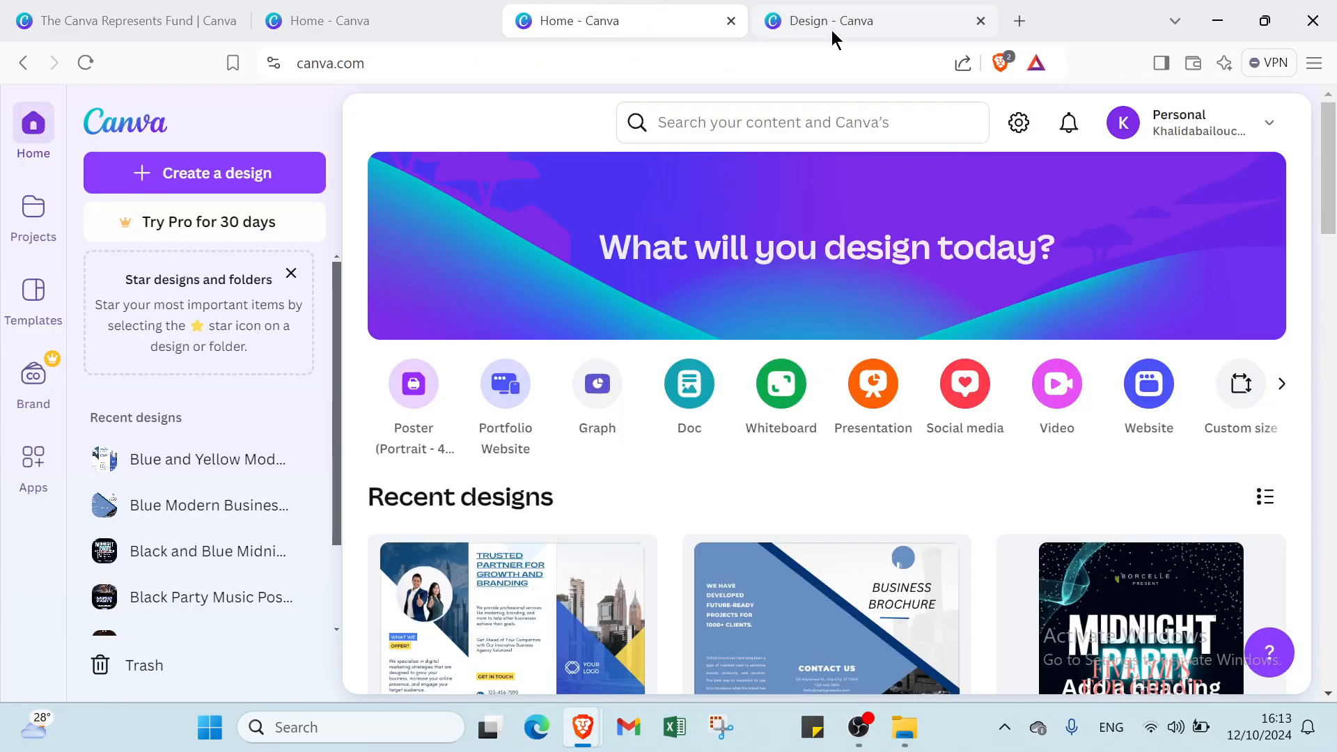
click(798, 24)
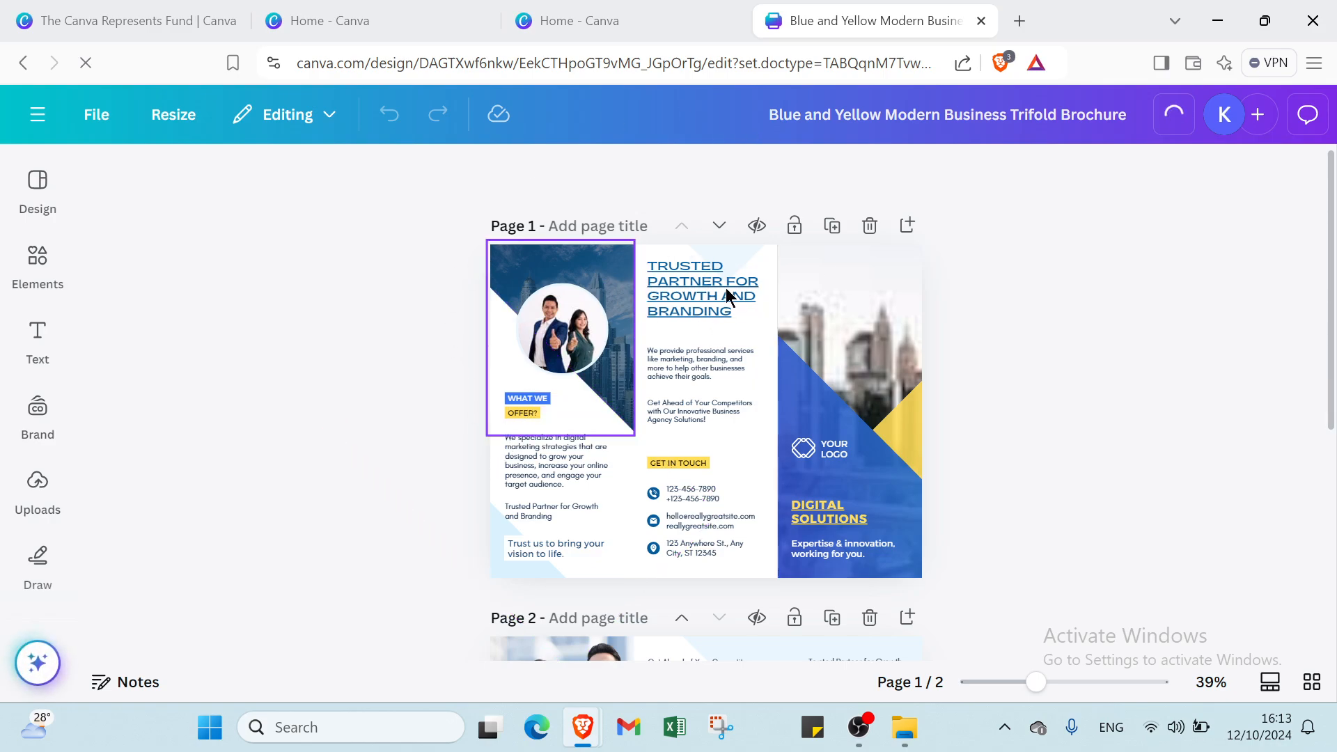
Step: Look through the editor's Design, Elements, Brand, Uploads and Draw tools and close them
click(40, 202)
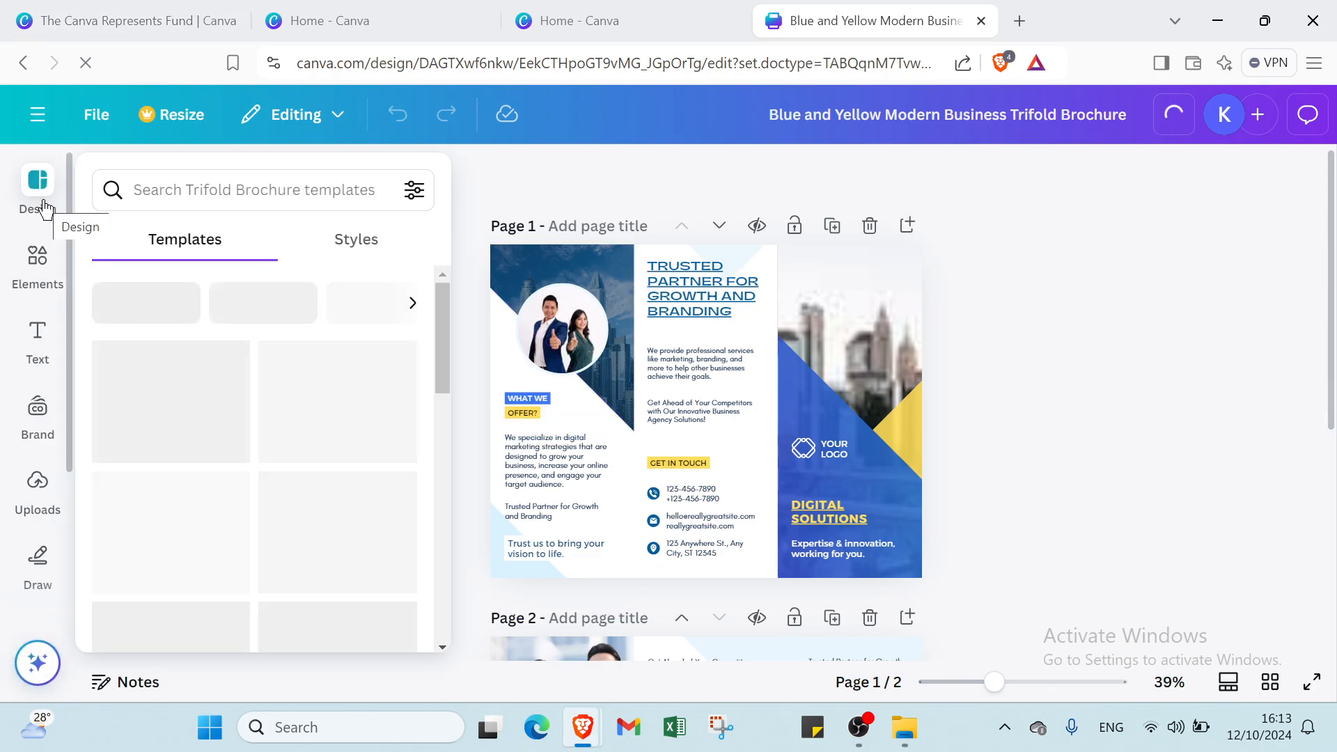
click(39, 278)
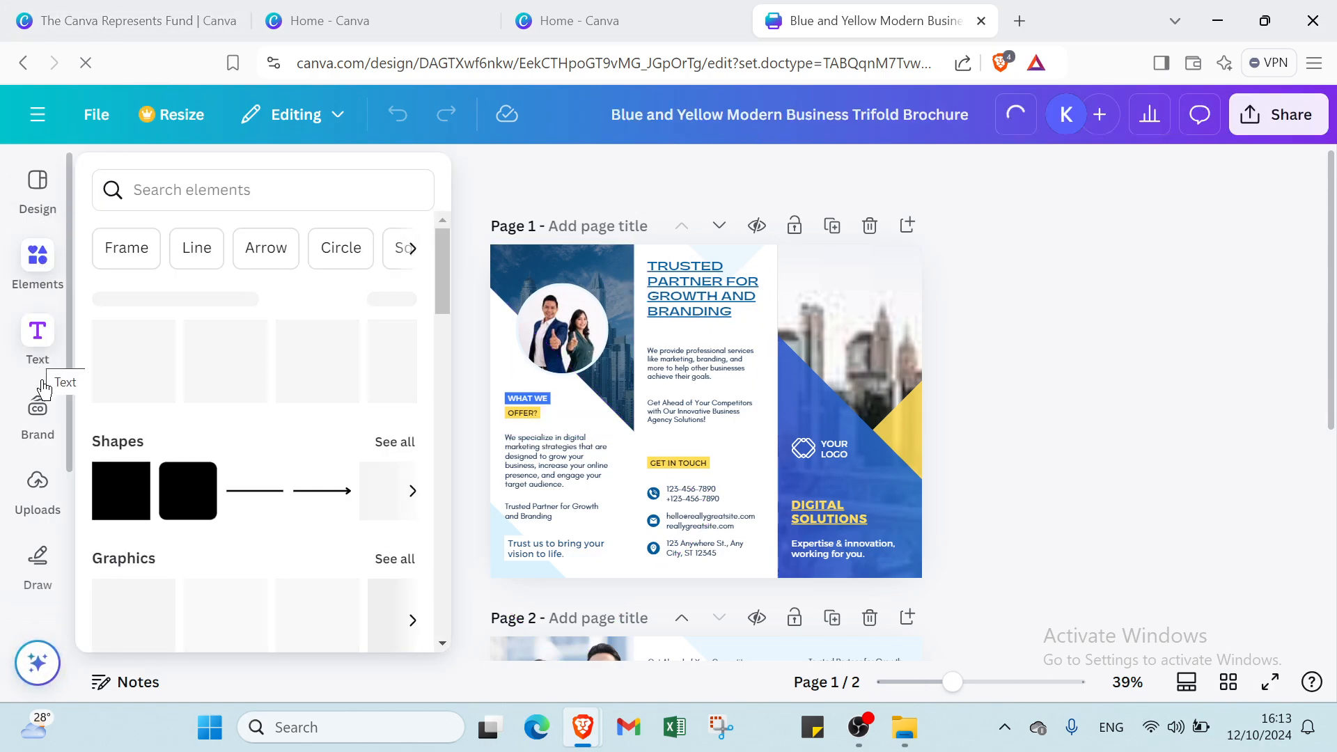
click(40, 418)
click(41, 494)
click(41, 568)
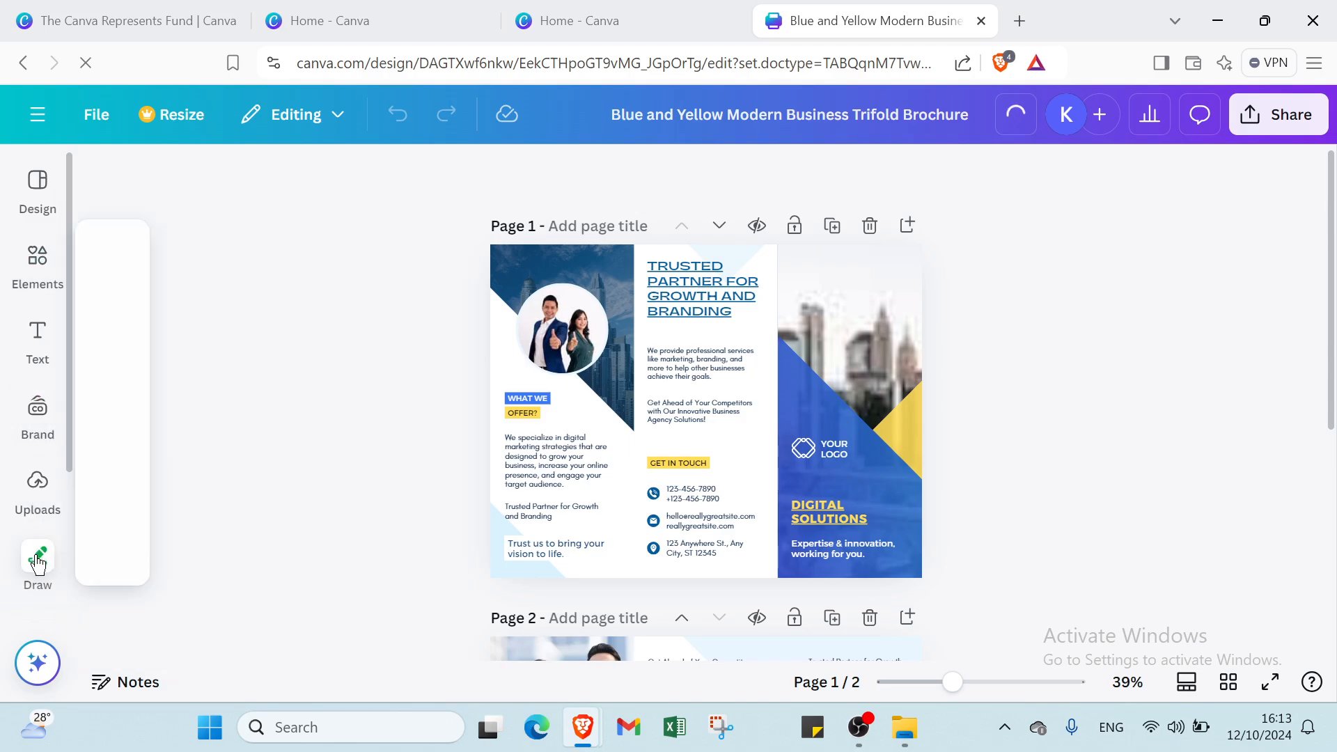
click(392, 460)
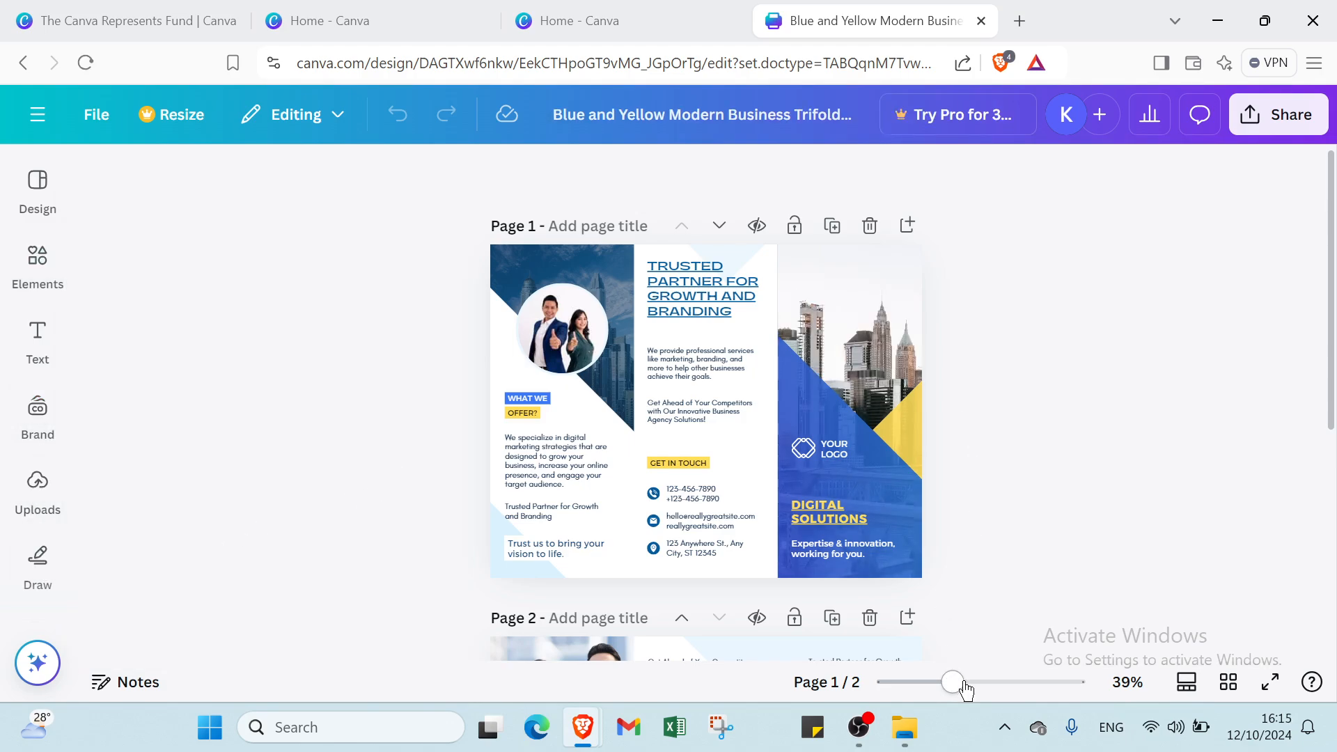
Step: Try viewing the brochure at zoom levels of 77%, 15% and 21%
click(985, 686)
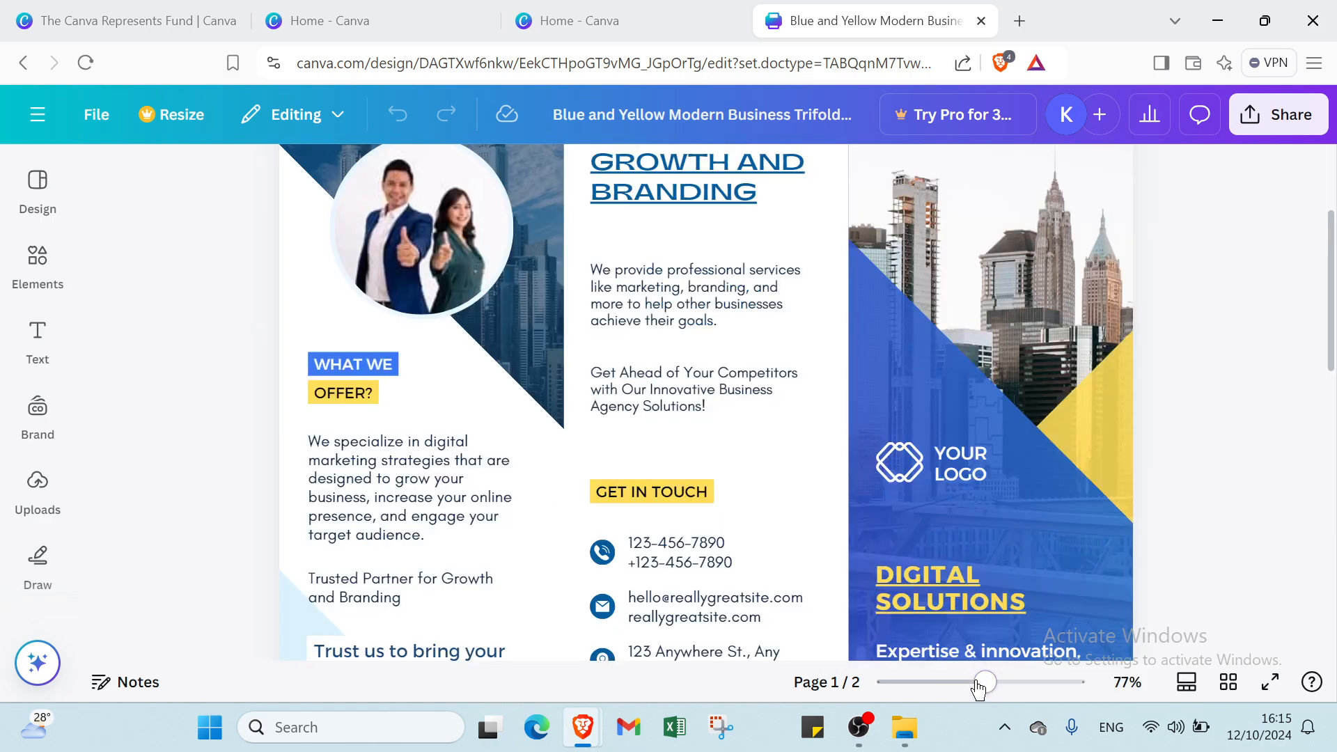
click(908, 684)
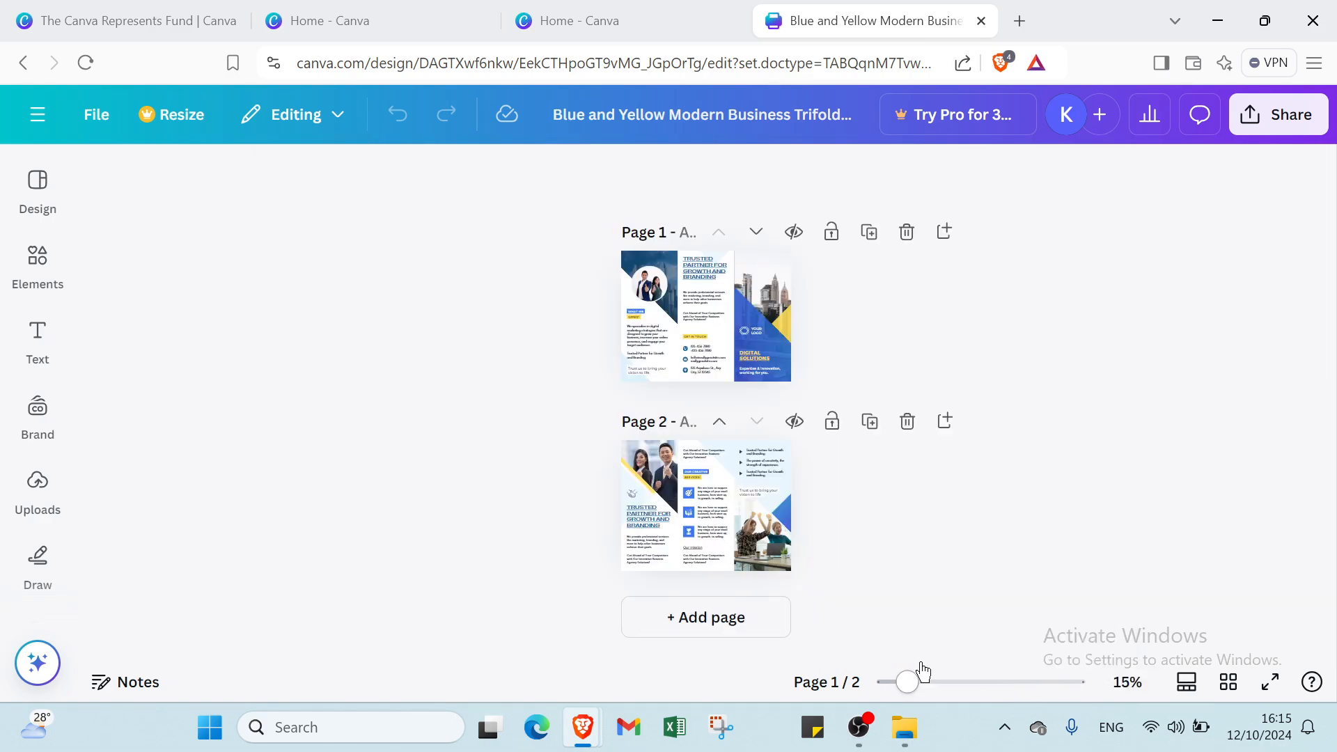
click(924, 682)
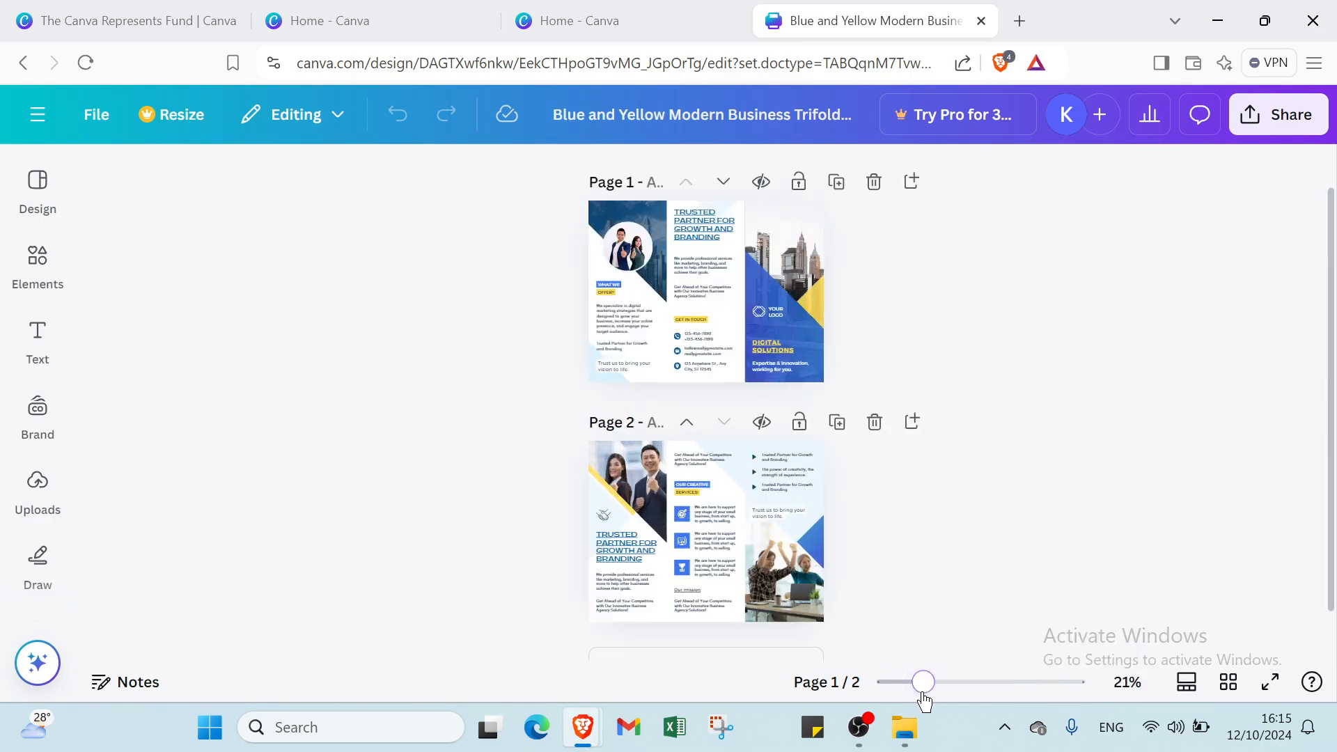
Step: Switch the brochure to page thumbnail view, preview page 2 and return to page 1
click(1178, 690)
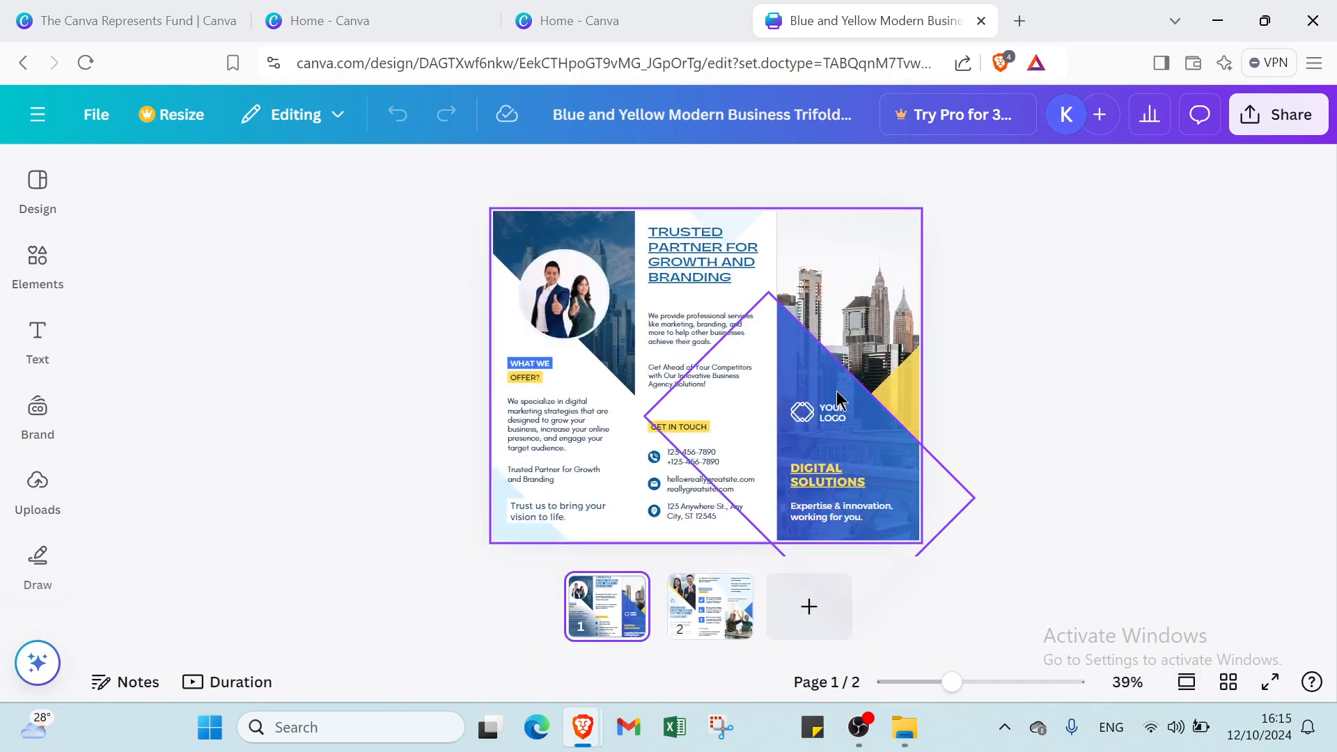
click(705, 617)
click(645, 612)
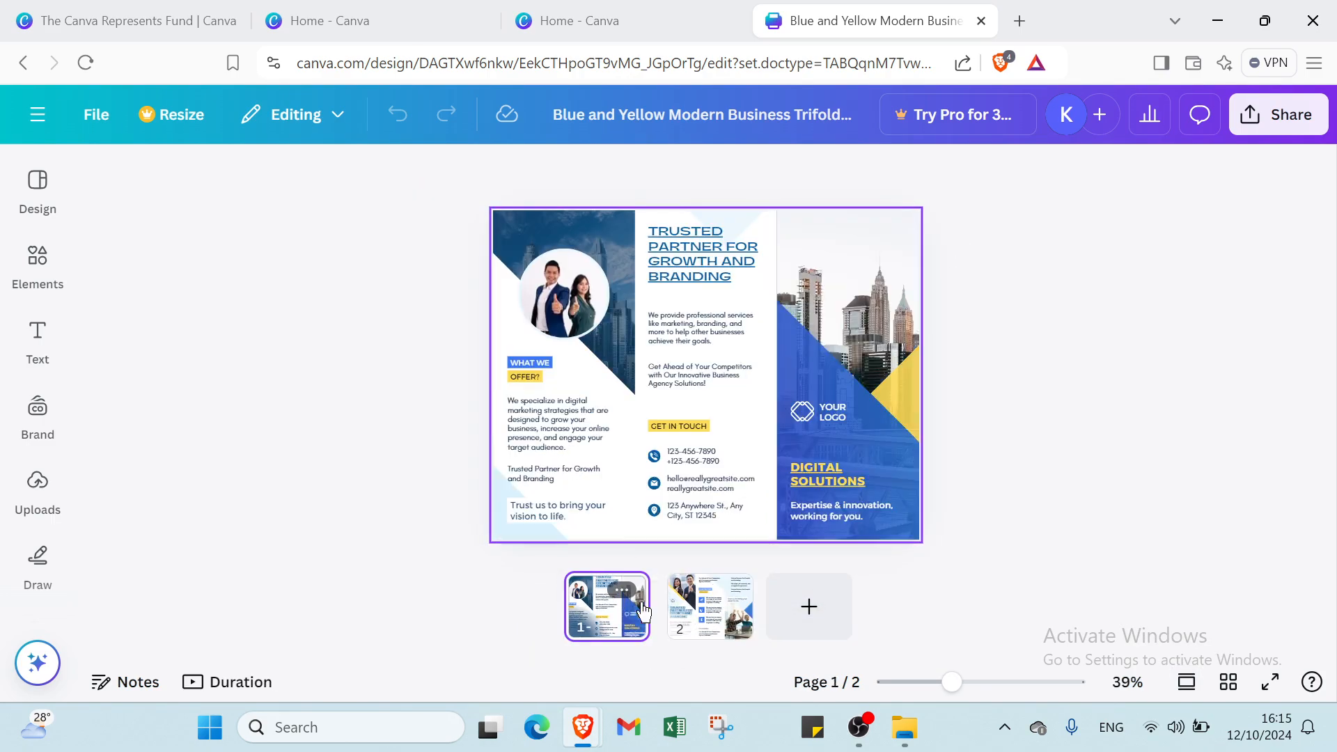
Step: Show the brochure's pages in grid view, preview pages 1 and 2 in full-screen presentation, and exit the presentation
click(1230, 684)
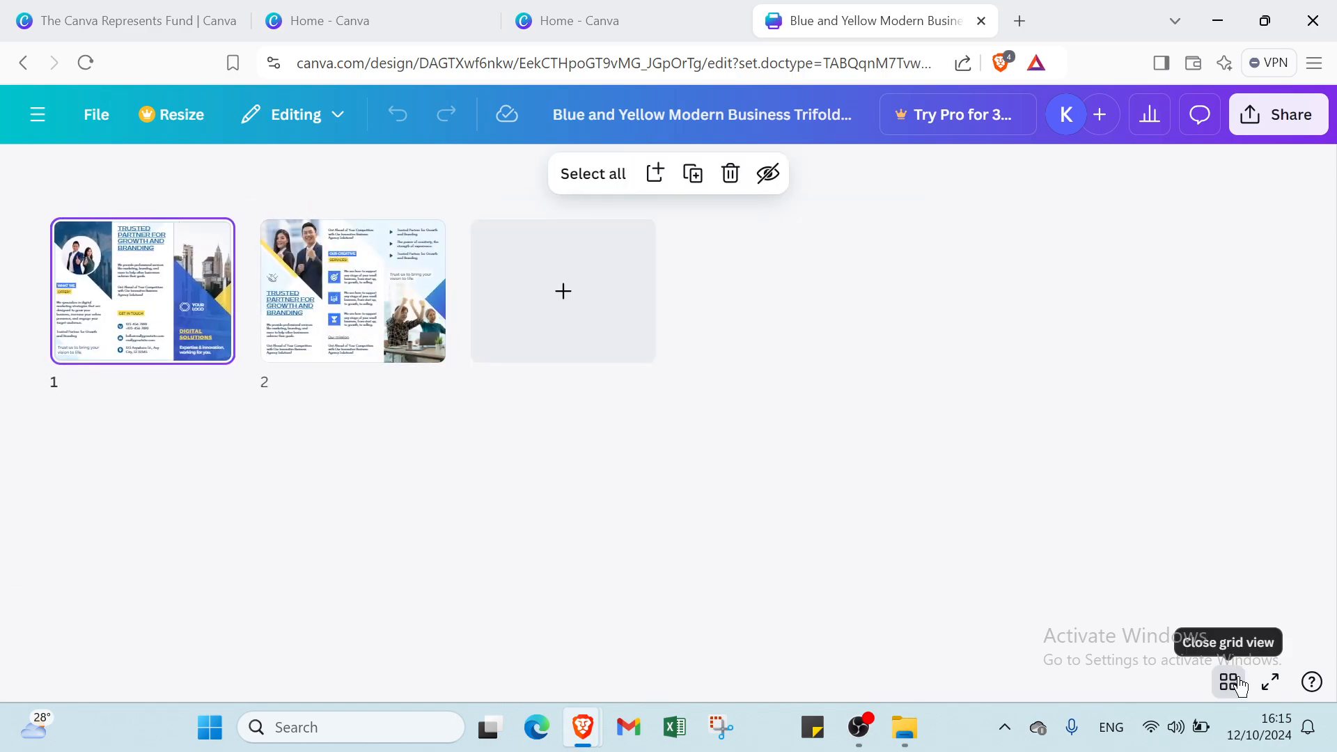
click(1272, 684)
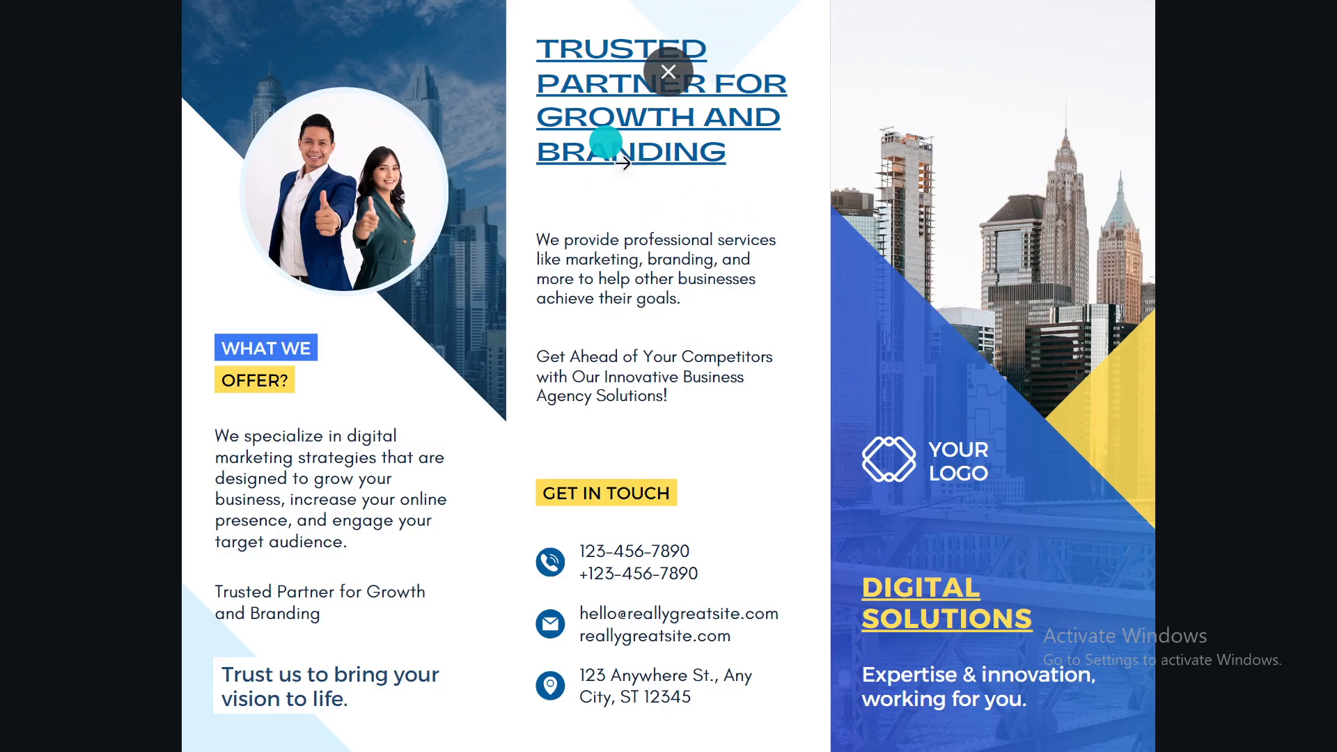
click(1088, 523)
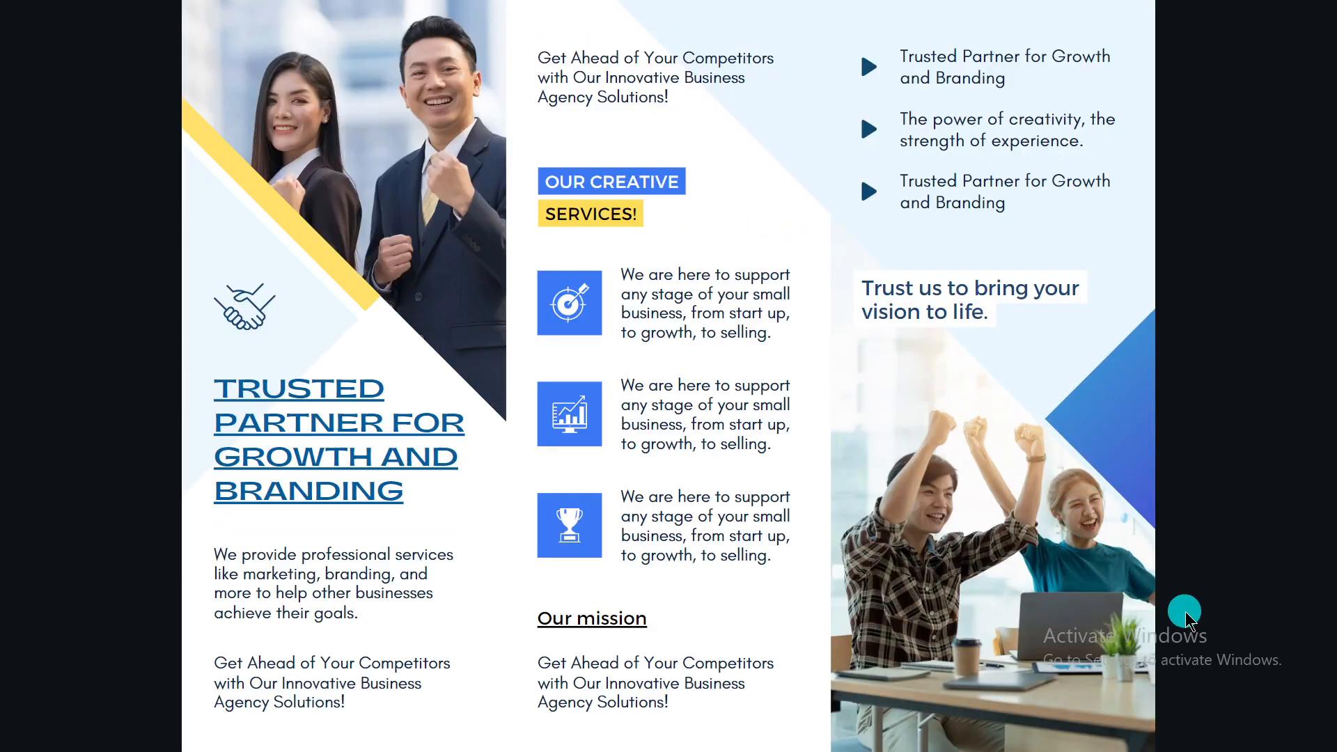
key(Escape)
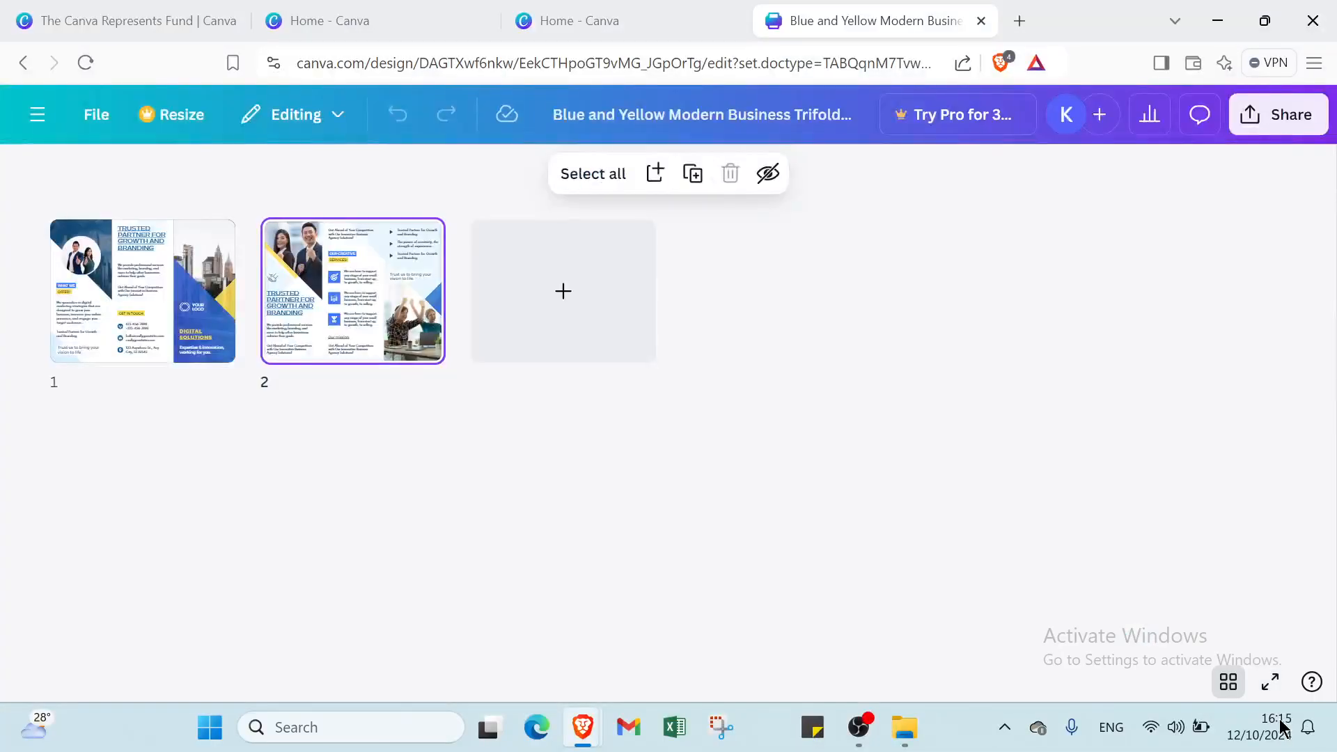
Step: Look at the editor's help assistant and close it
click(1318, 685)
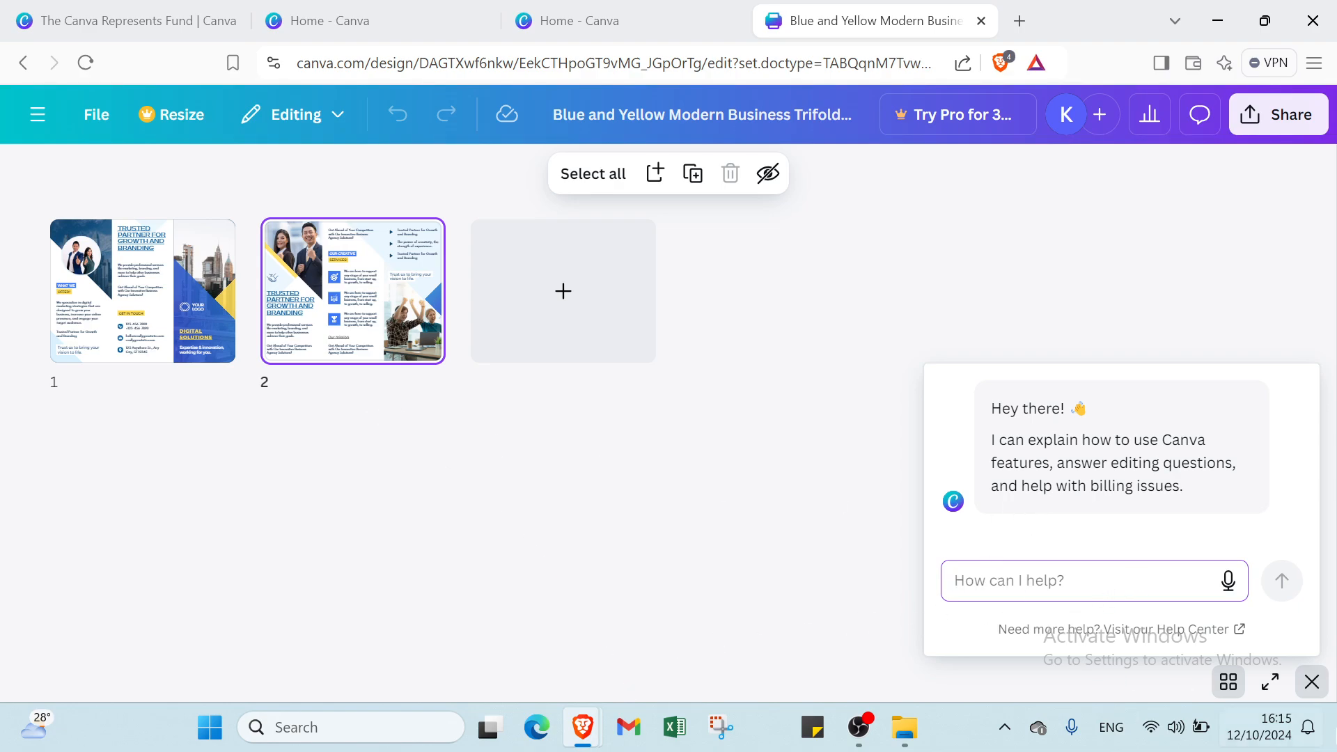
click(1313, 681)
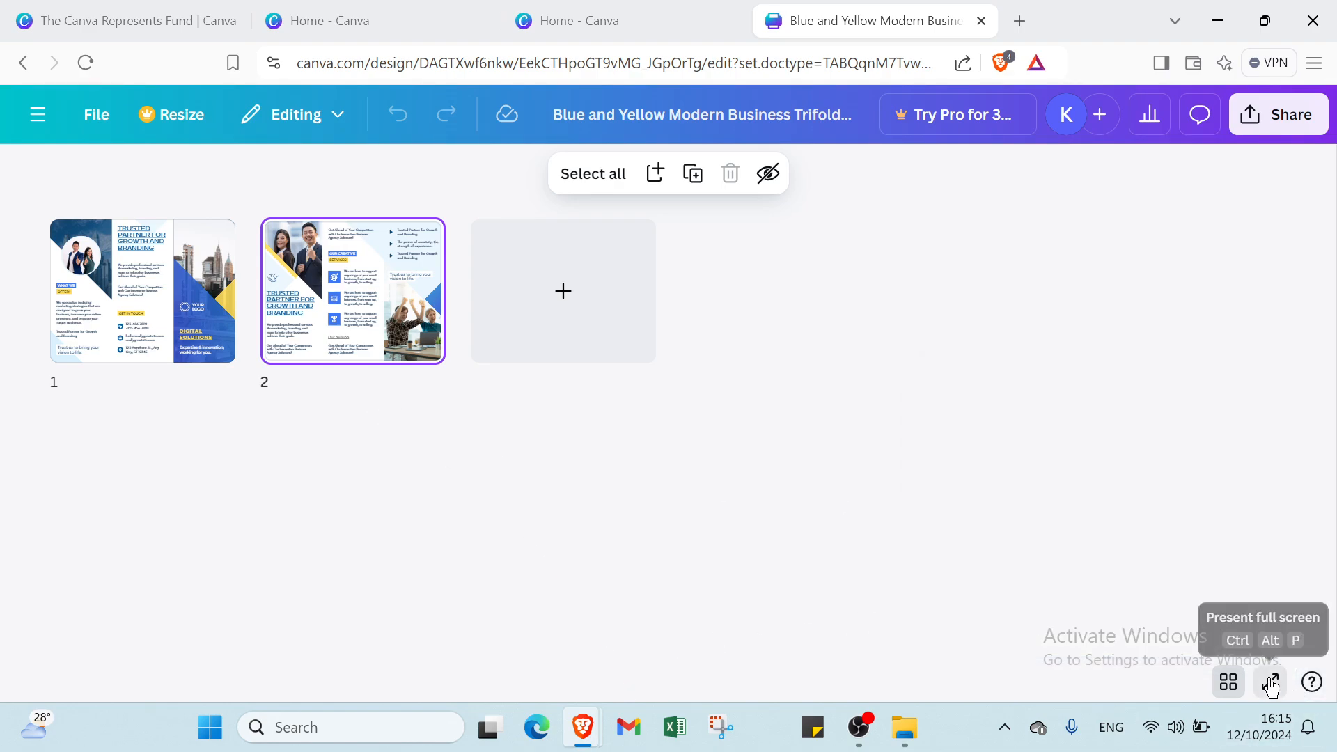
click(1270, 682)
click(1291, 724)
click(1229, 682)
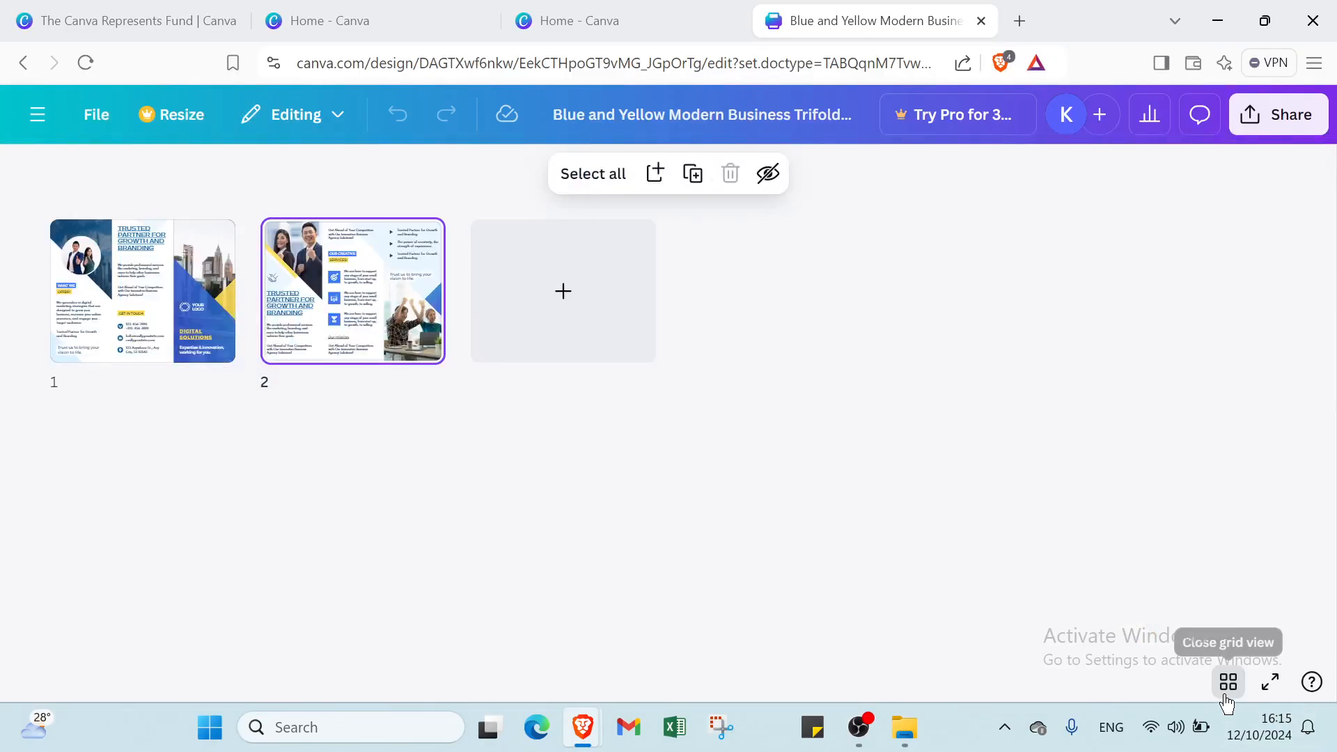
Step: Leave grid view and show the brochure in scroll view from page 1
click(1228, 690)
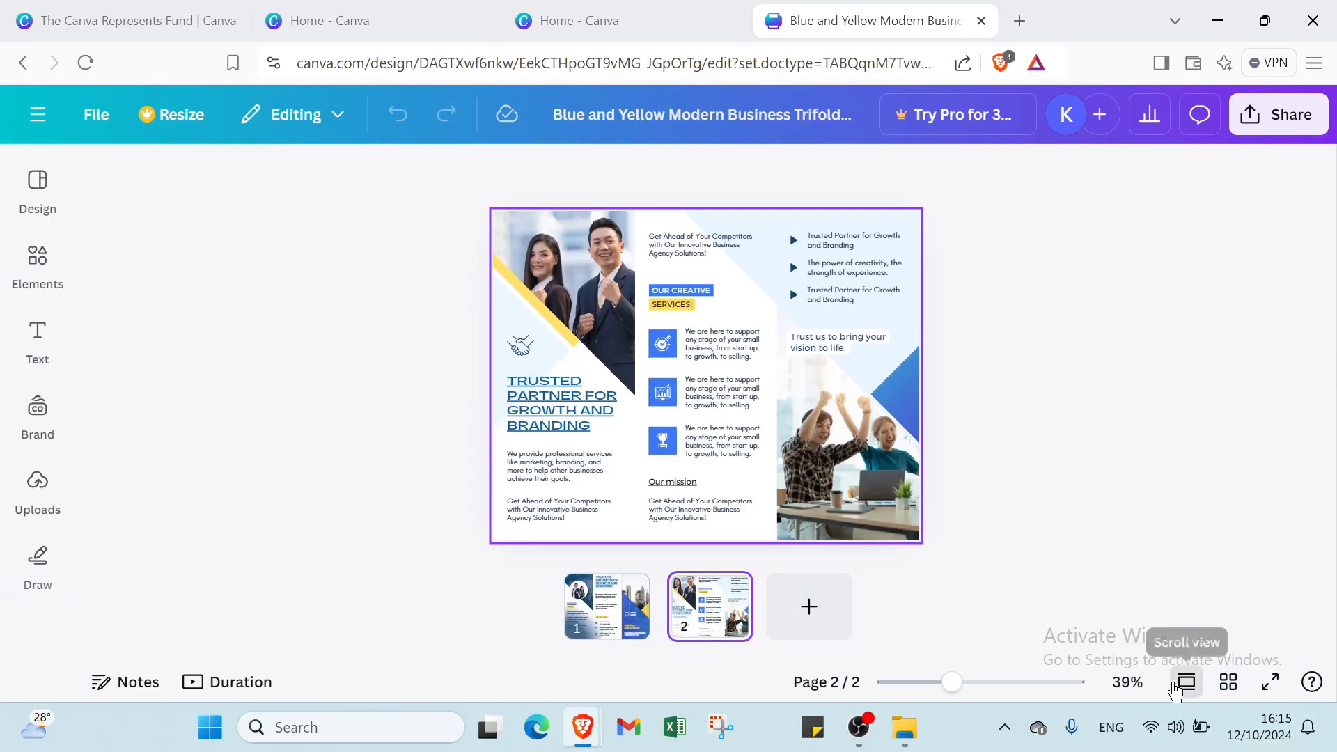
click(1186, 682)
scroll(686, 350, up, 5)
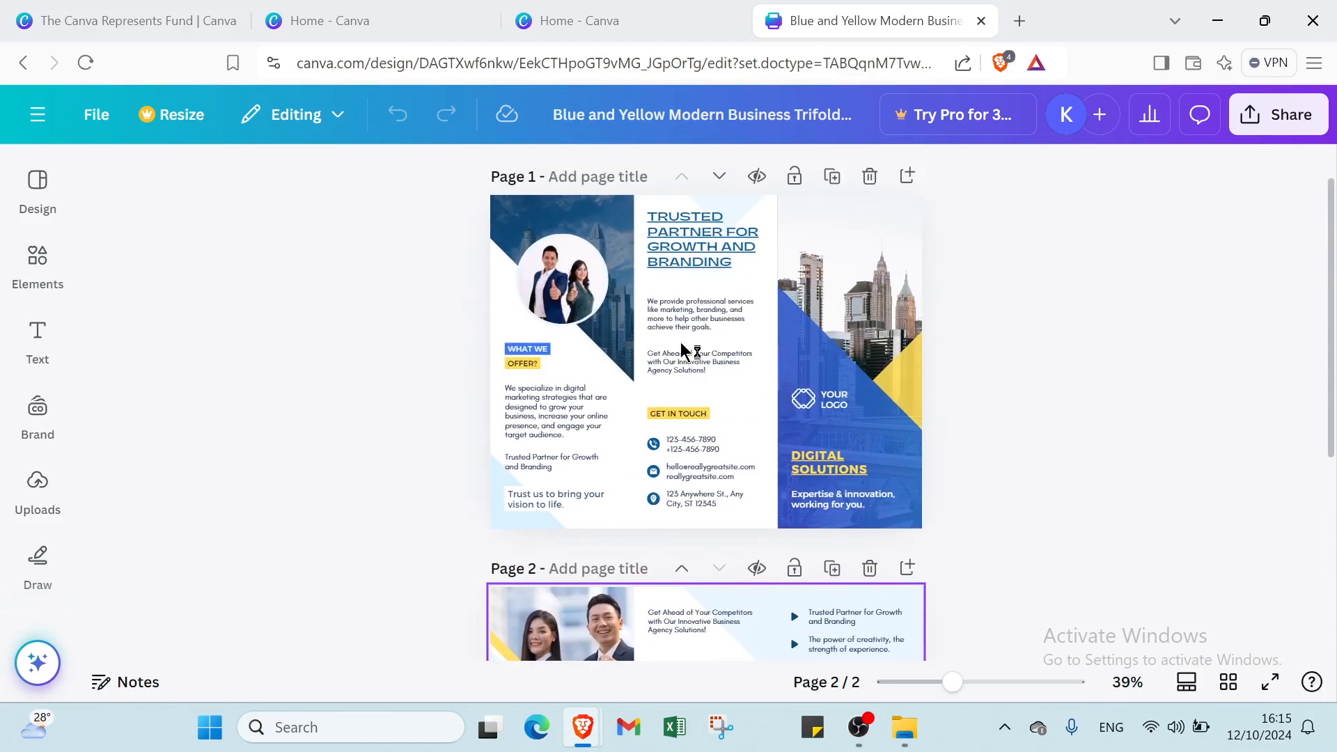
Step: Browse the trifold design templates in the Brochure category
click(38, 184)
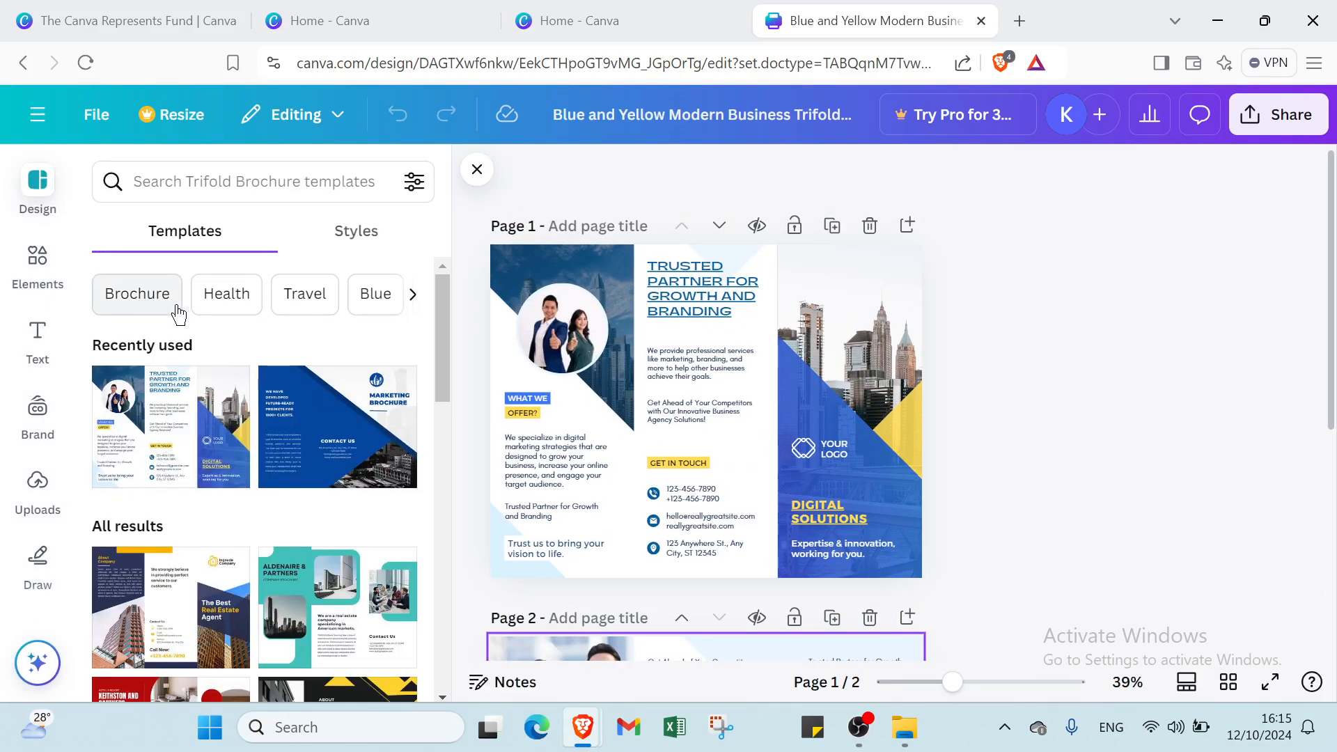
click(167, 305)
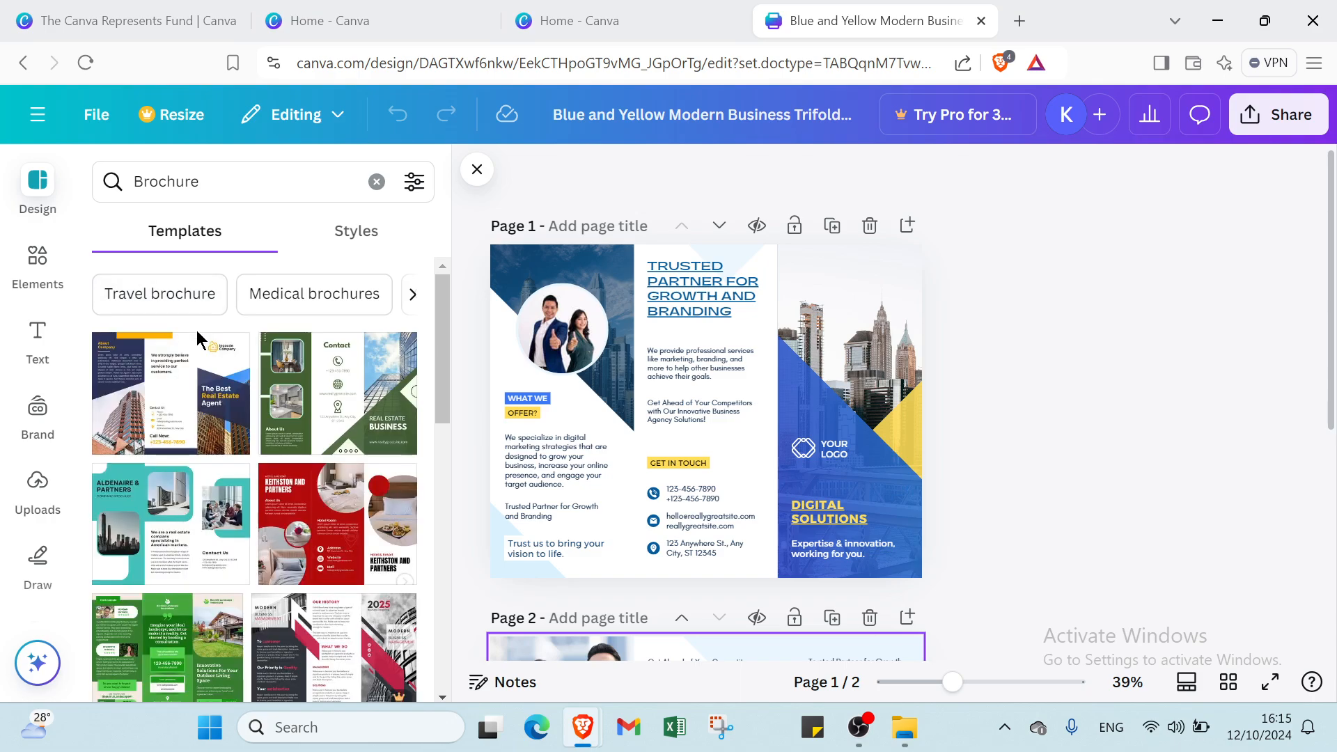
scroll(247, 427, down, 5)
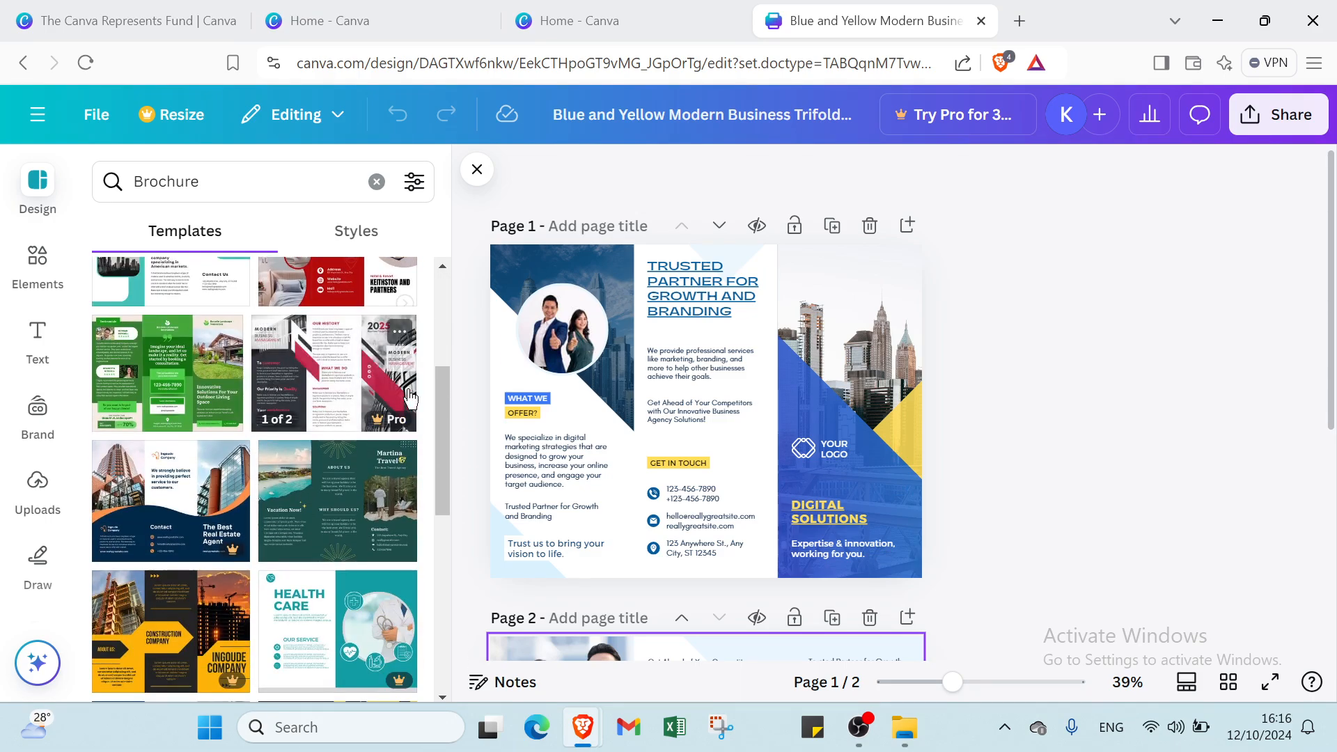
mouse_move(327, 376)
scroll(328, 376, down, 2)
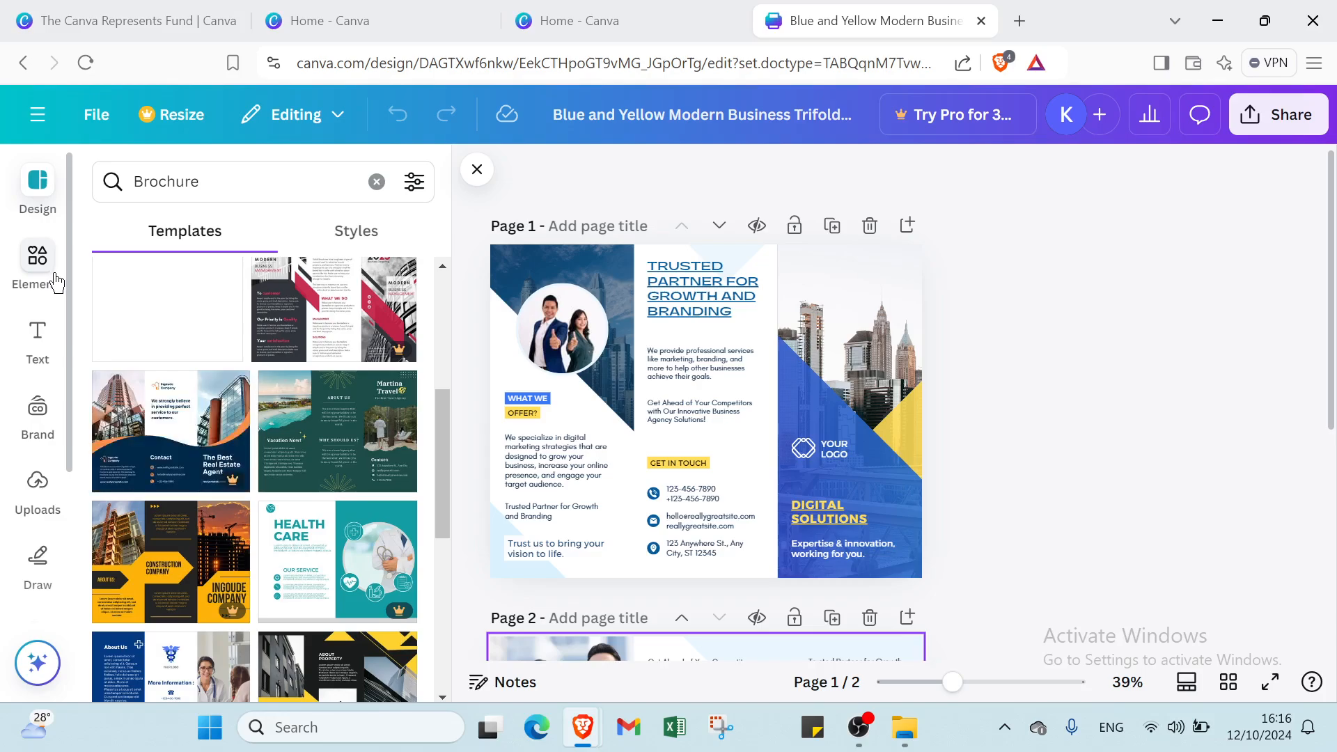
Step: Browse the Elements library through its shapes, graphics, stickers, photos, videos, audio and charts, and close it
click(56, 282)
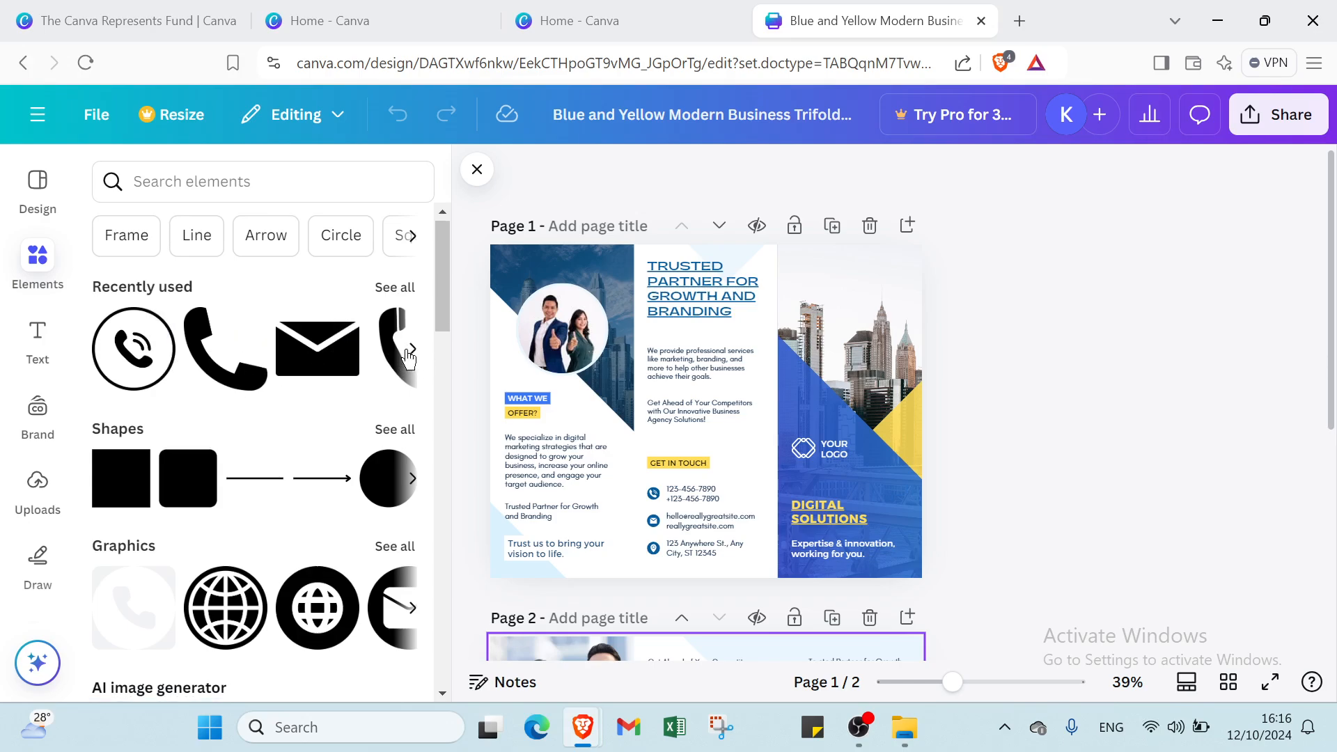
scroll(408, 359, down, 4)
scroll(233, 354, down, 4)
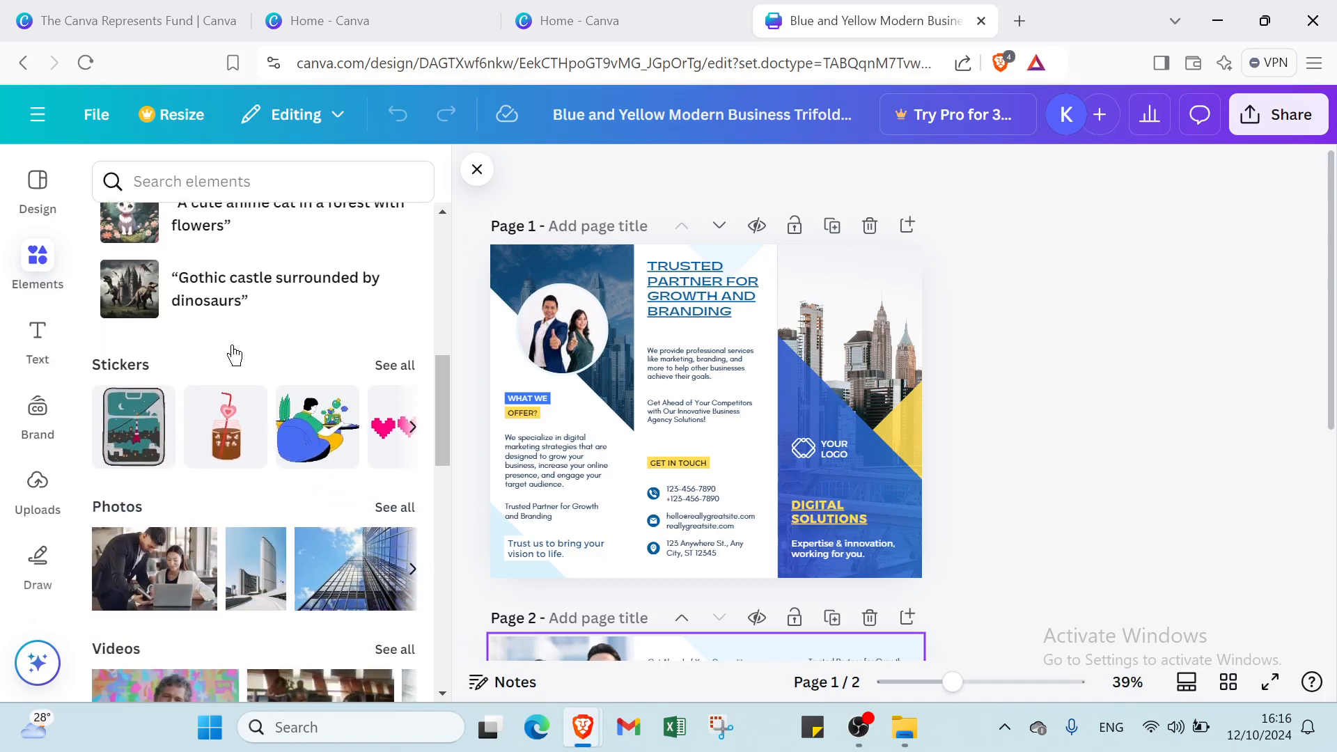
scroll(198, 386, down, 5)
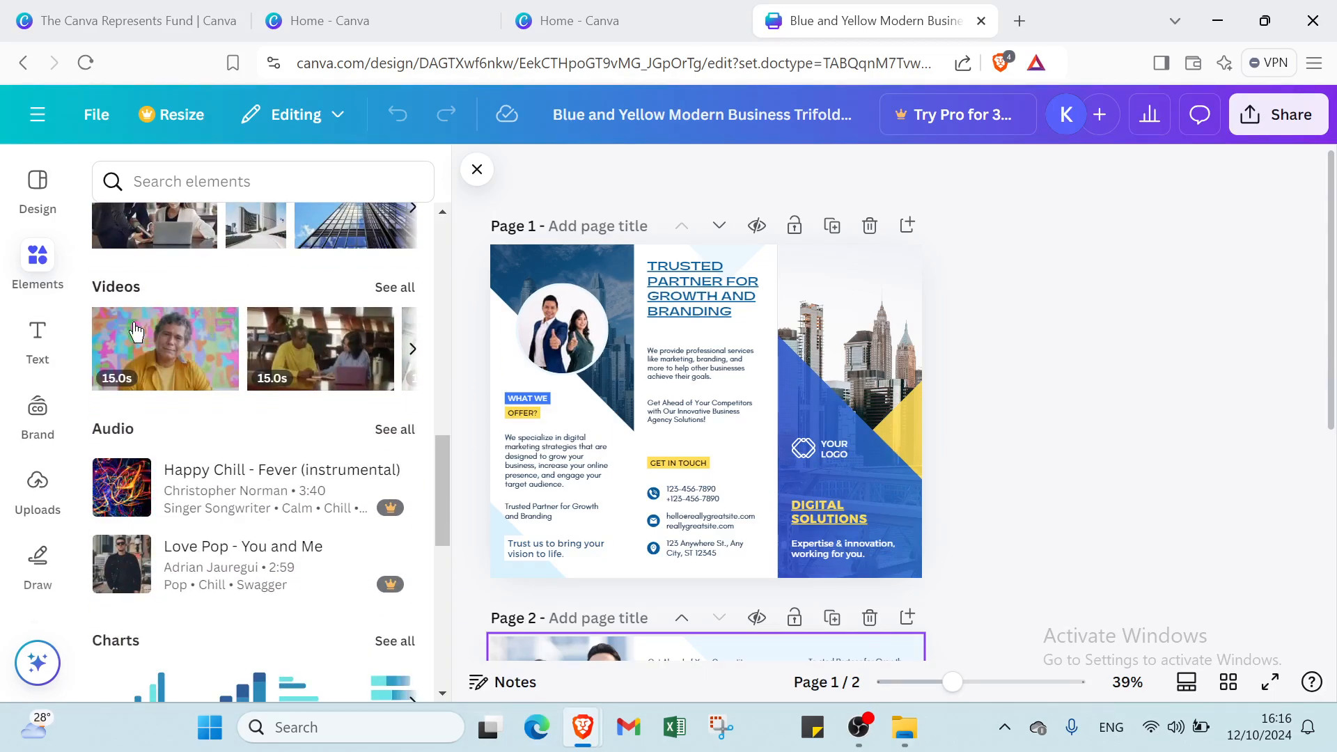
scroll(377, 327, down, 4)
scroll(352, 324, up, 6)
scroll(352, 324, up, 3)
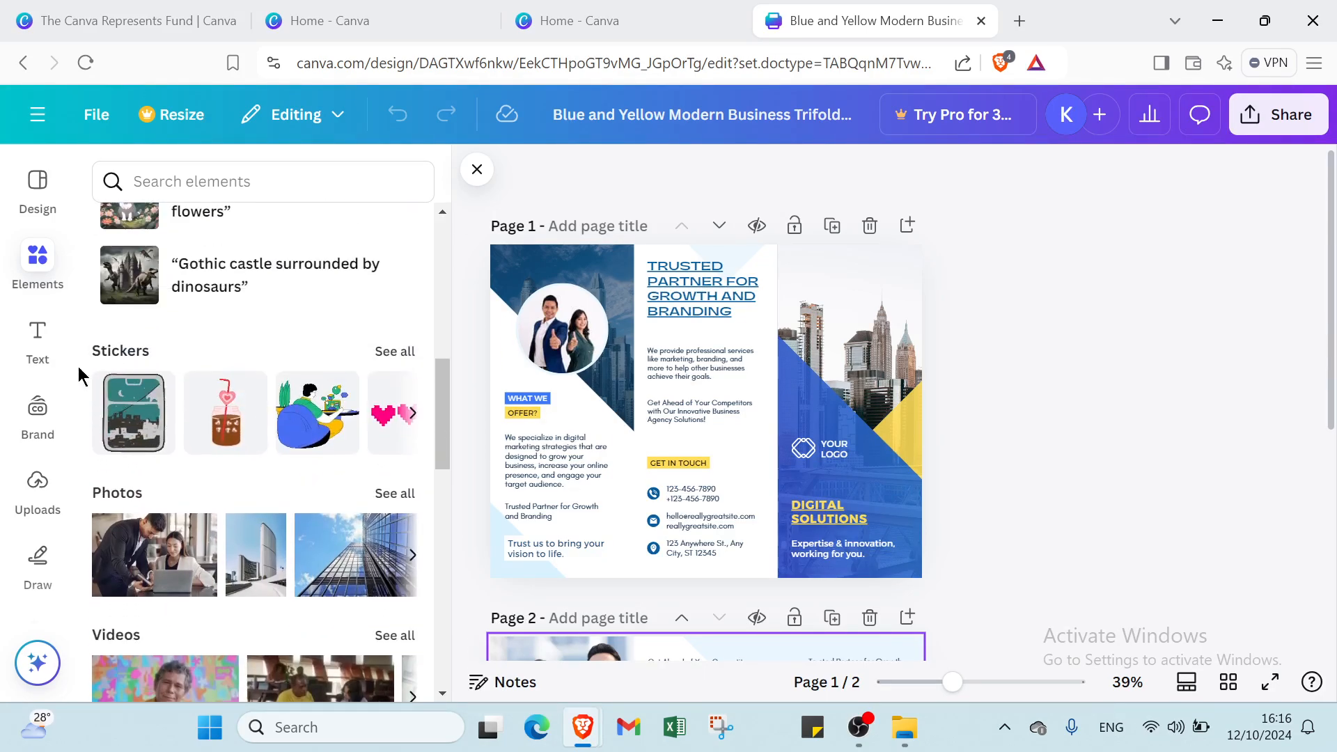
click(473, 170)
Step: Replace page 1's "Trusted Partner for Growth and Branding" heading with a new default heading placed near the middle panel's upper edge
click(728, 309)
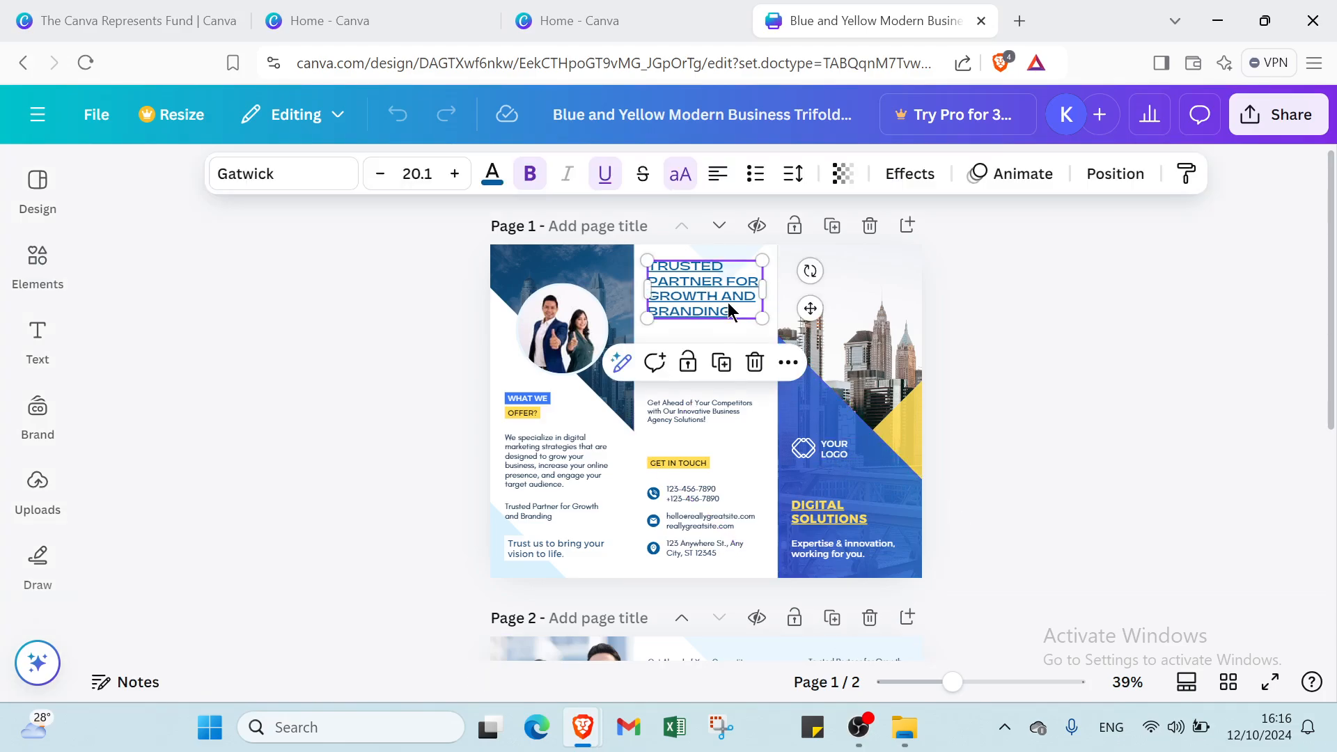
key(Delete)
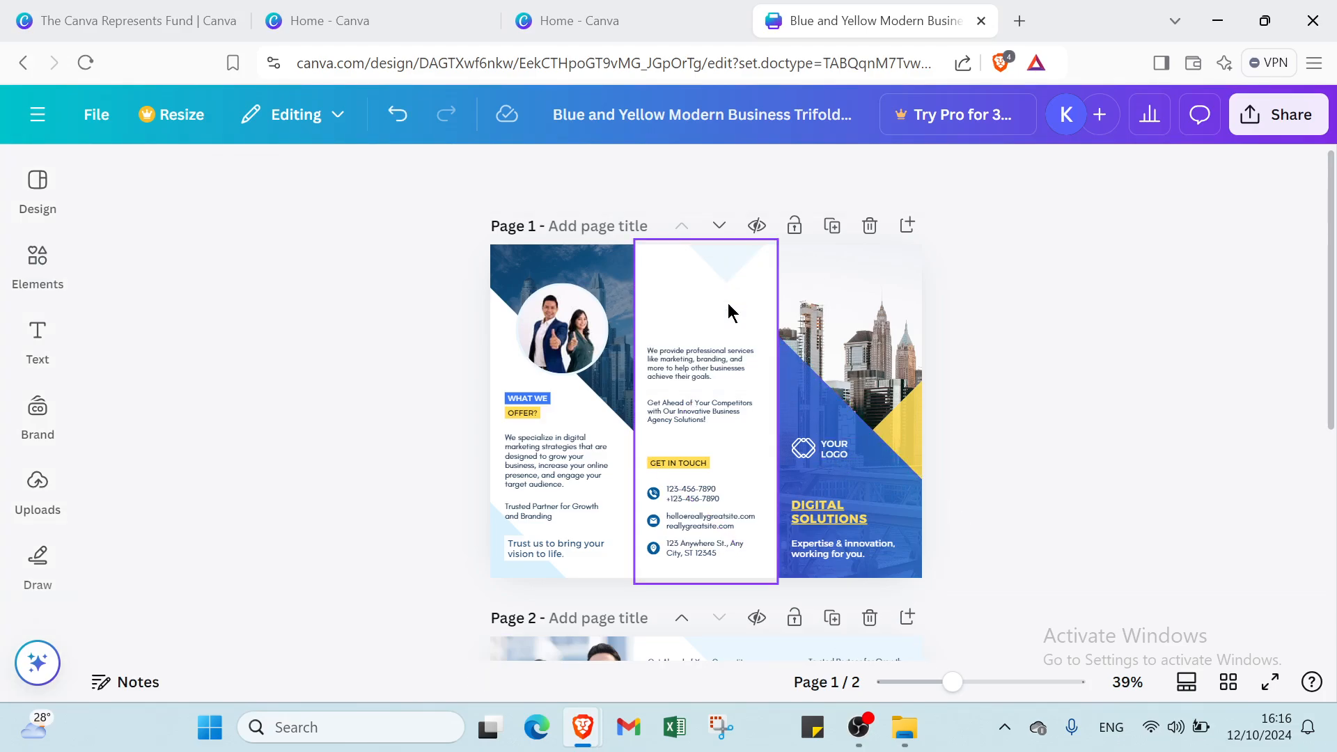
click(56, 341)
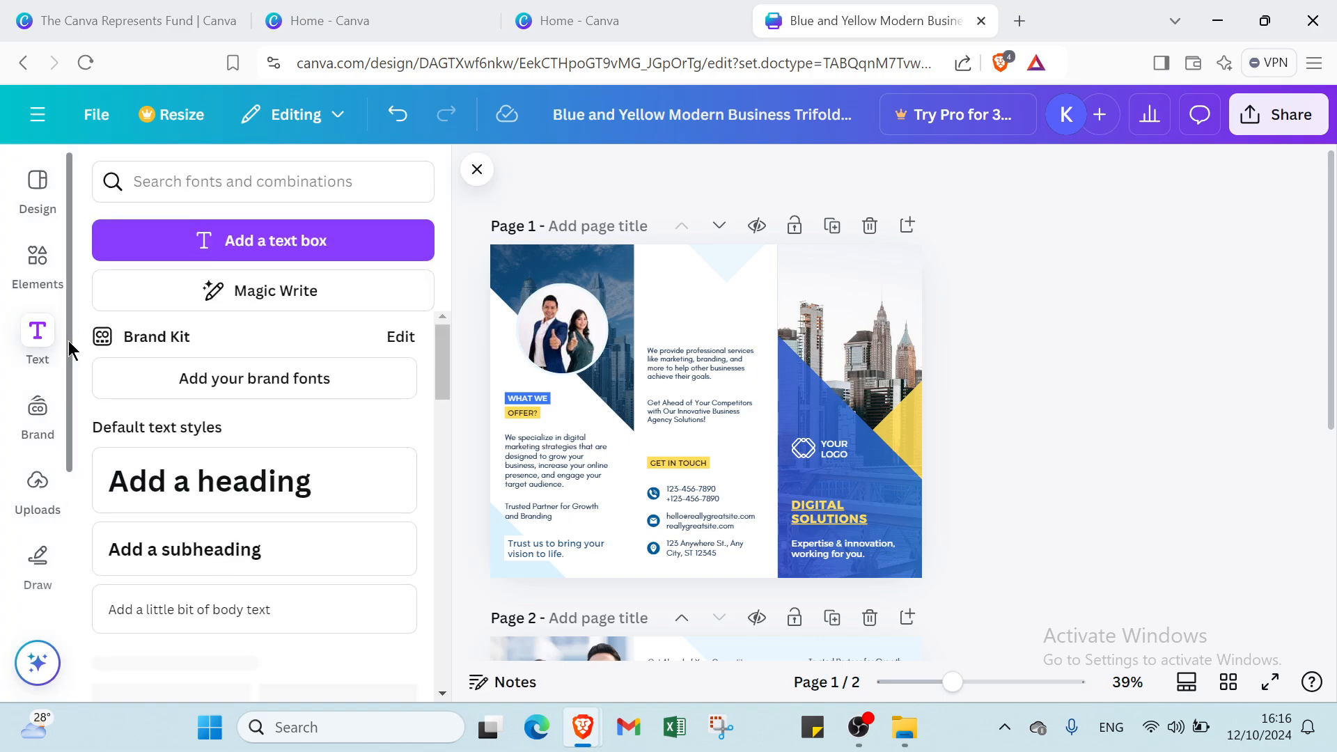
click(220, 488)
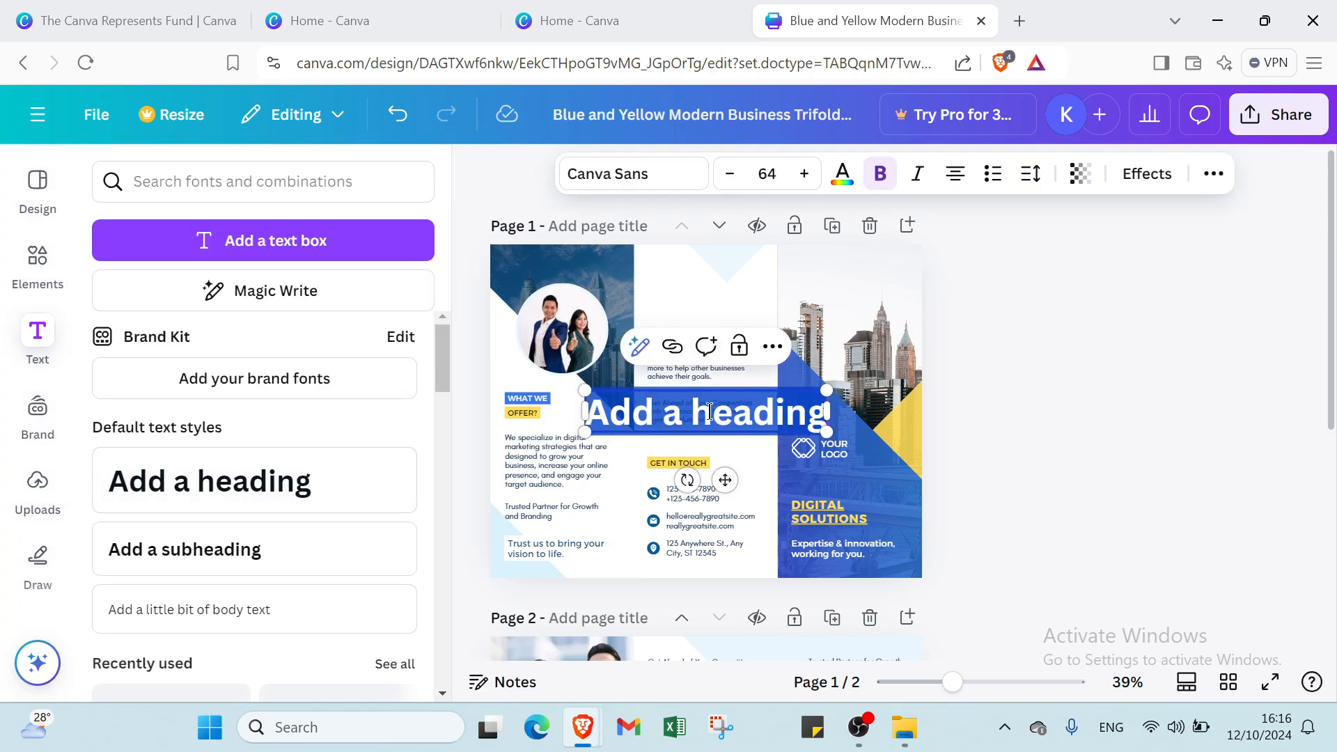
drag(754, 409, 750, 282)
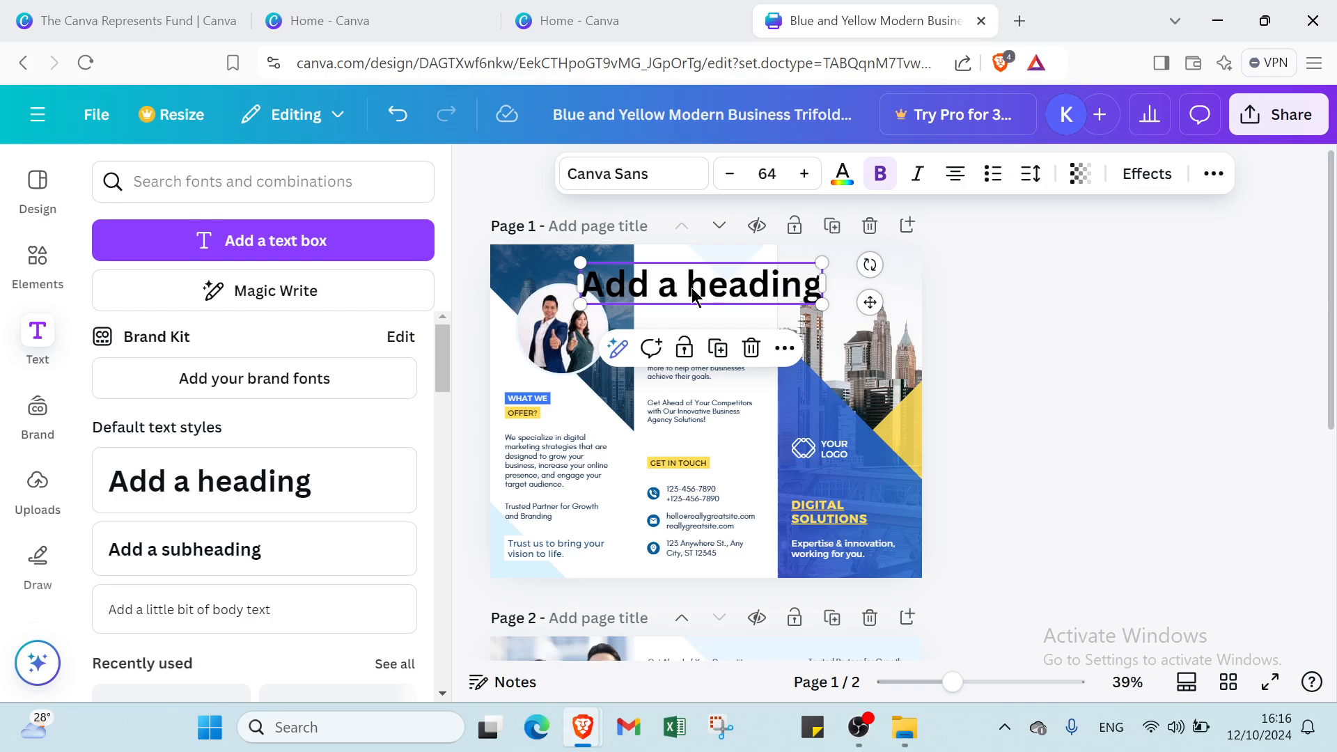
Step: Narrow the new heading's text box from both sides to fit within page 1's middle panel
drag(827, 282, 746, 274)
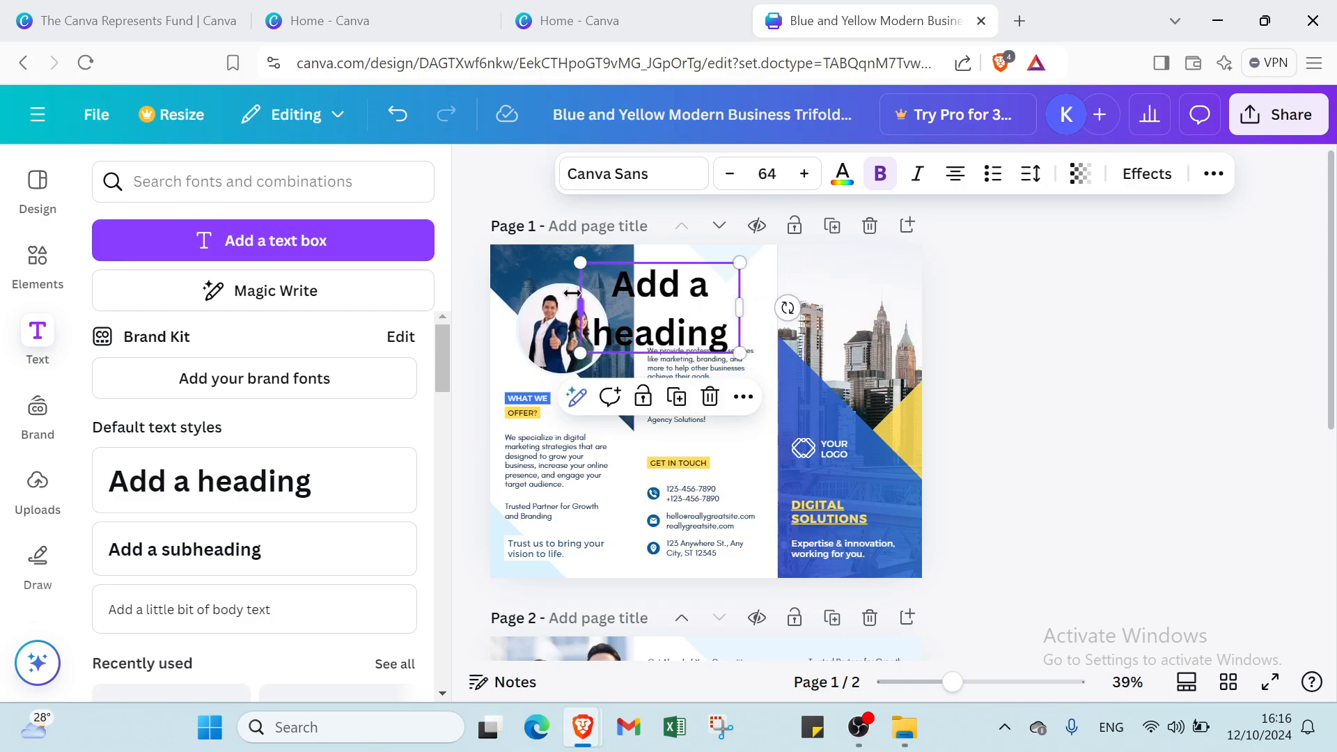
drag(581, 308, 655, 293)
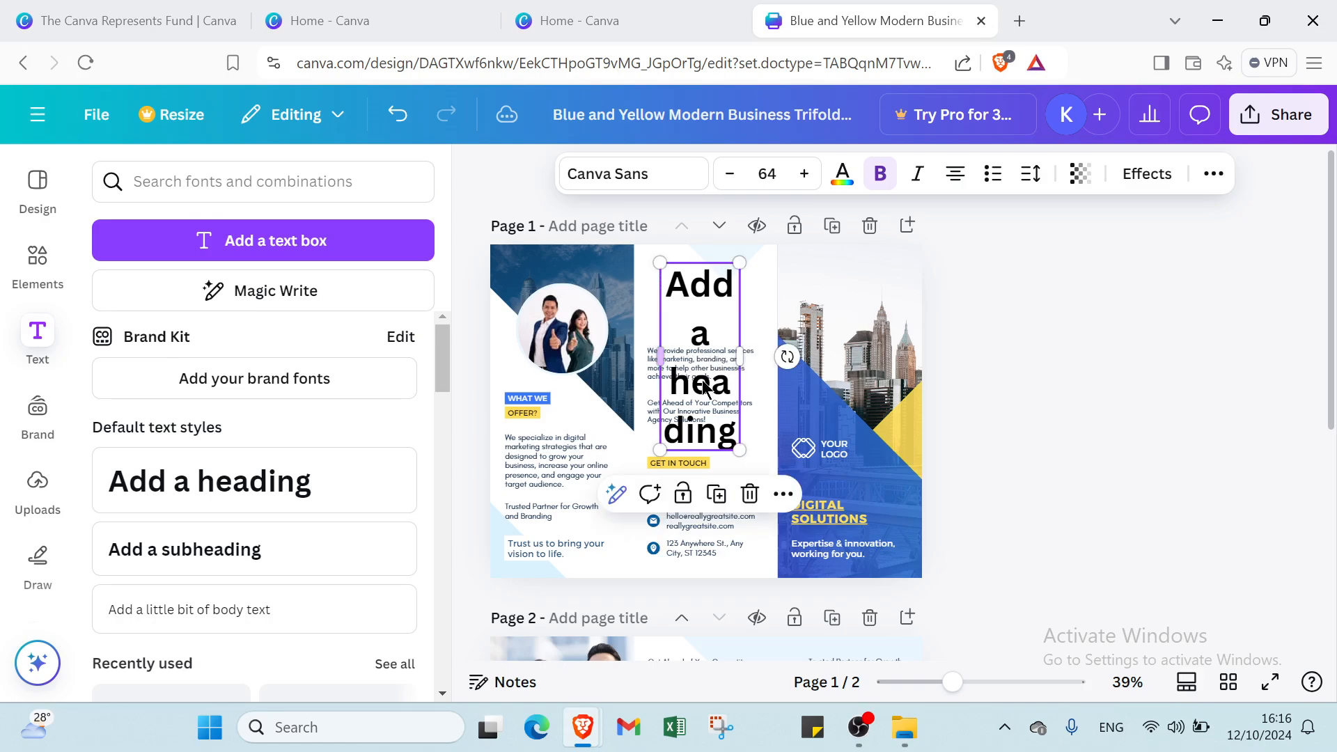
click(698, 453)
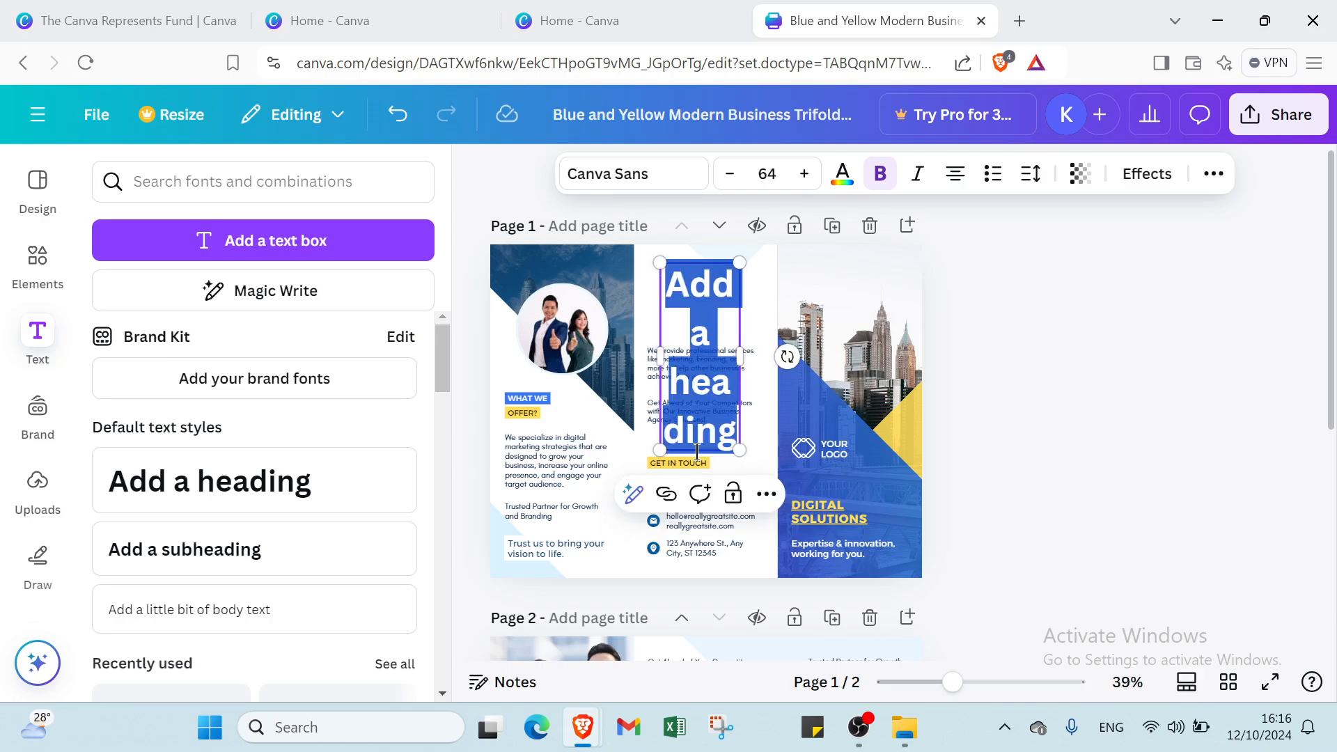
click(698, 453)
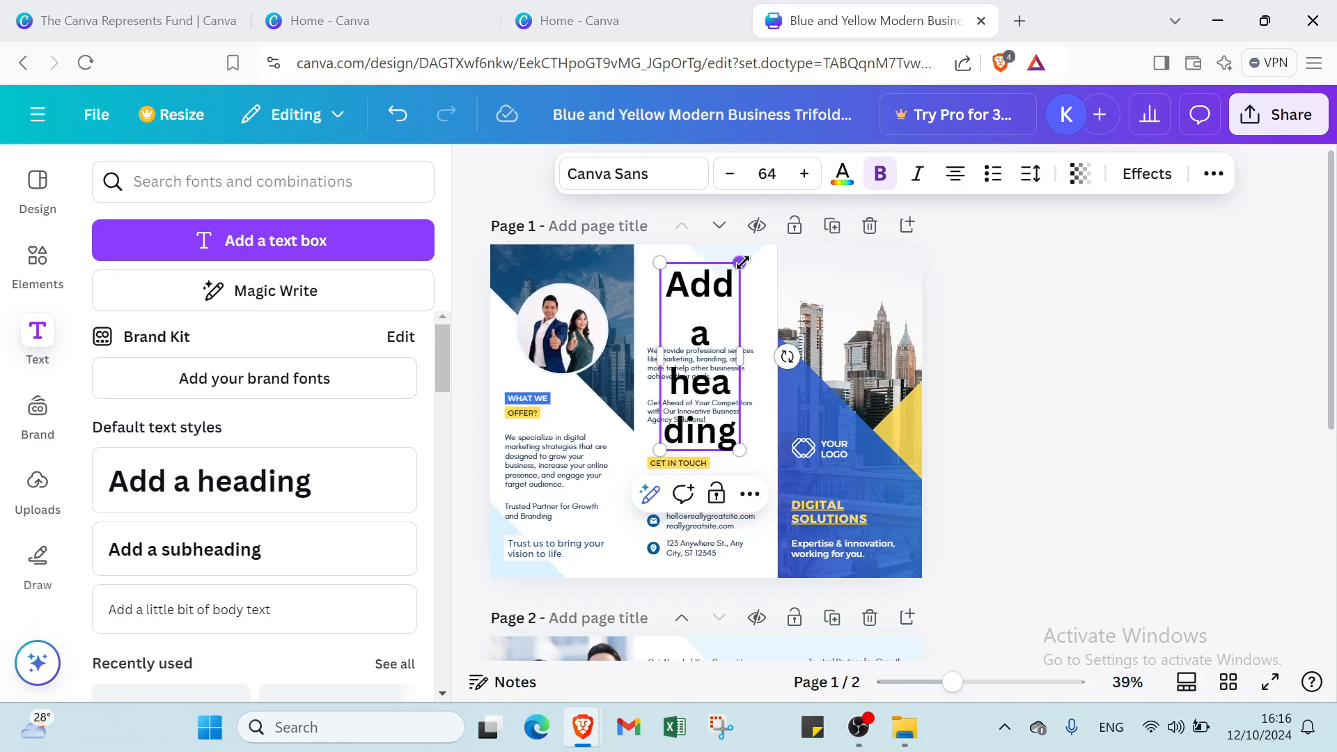
mouse_move(742, 257)
mouse_down()
mouse_move(753, 232)
mouse_move(745, 251)
mouse_up()
Step: Try font size 16 on the new heading and set it to 28
click(761, 183)
click(758, 432)
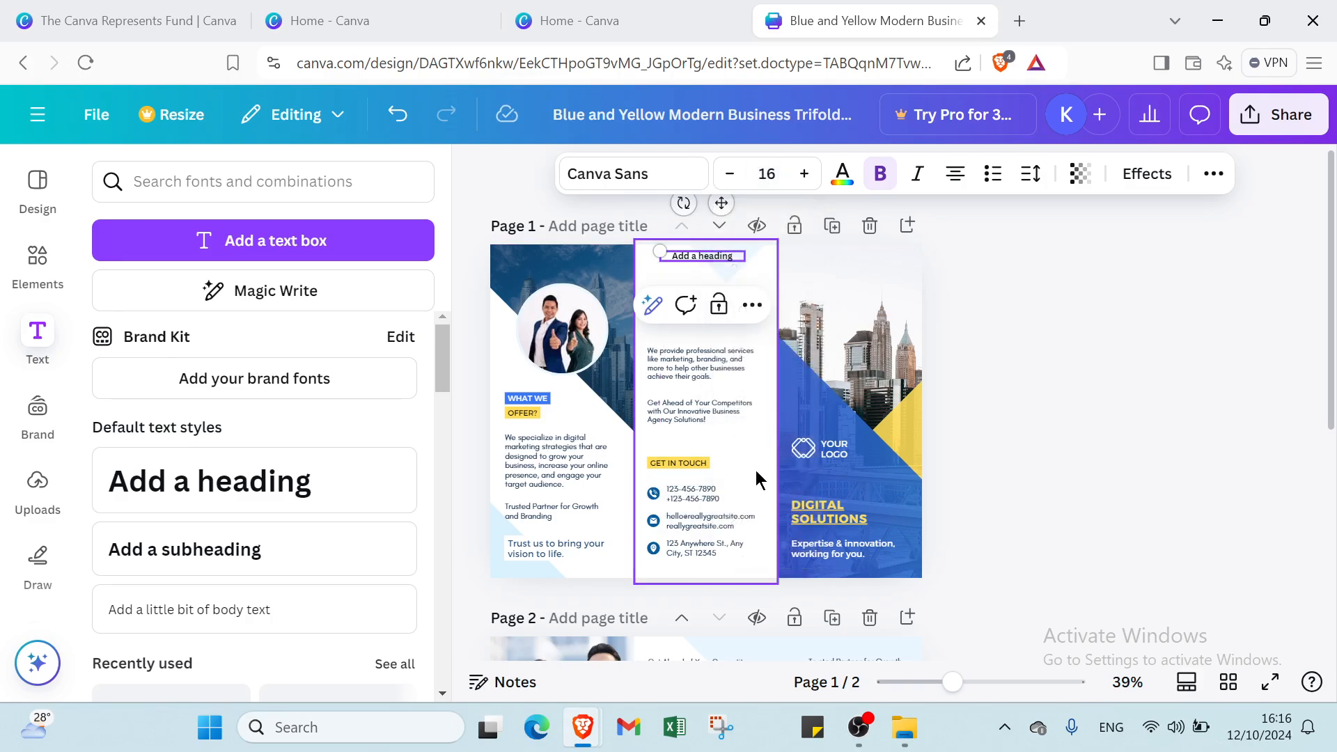
click(766, 181)
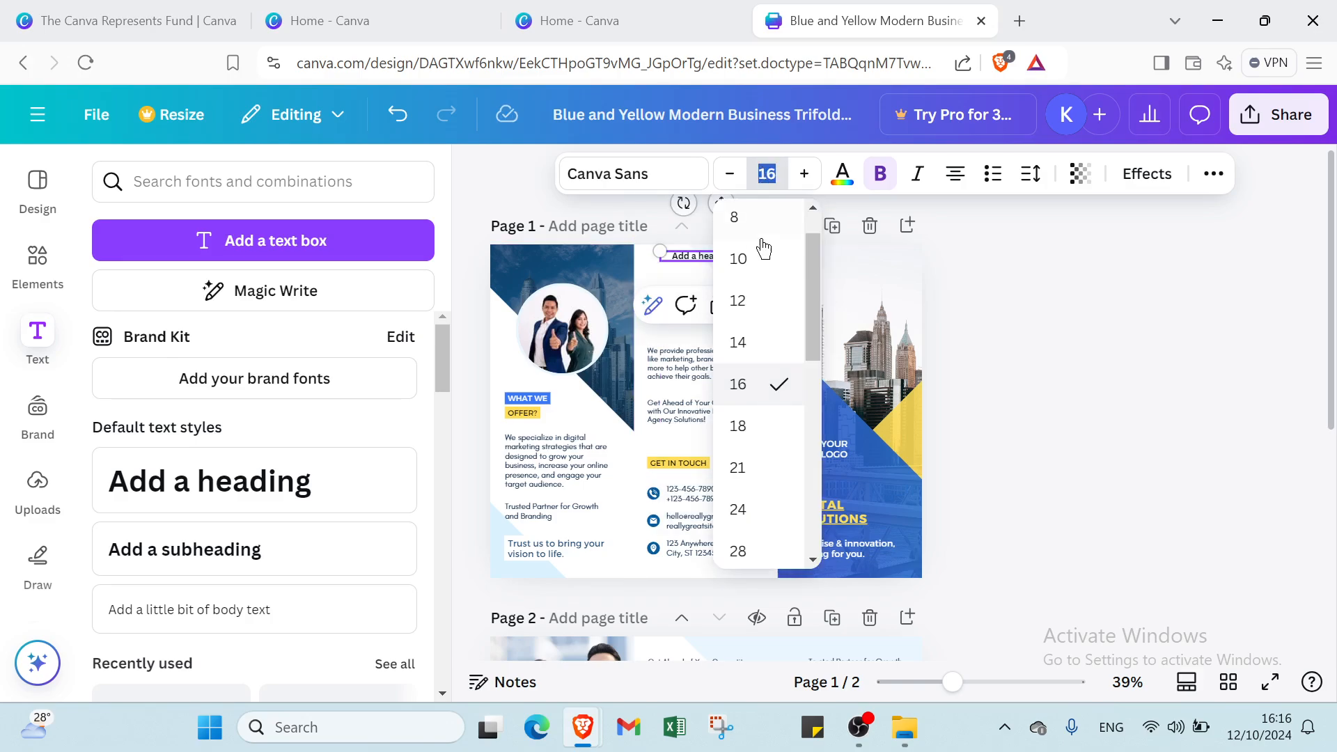
click(742, 551)
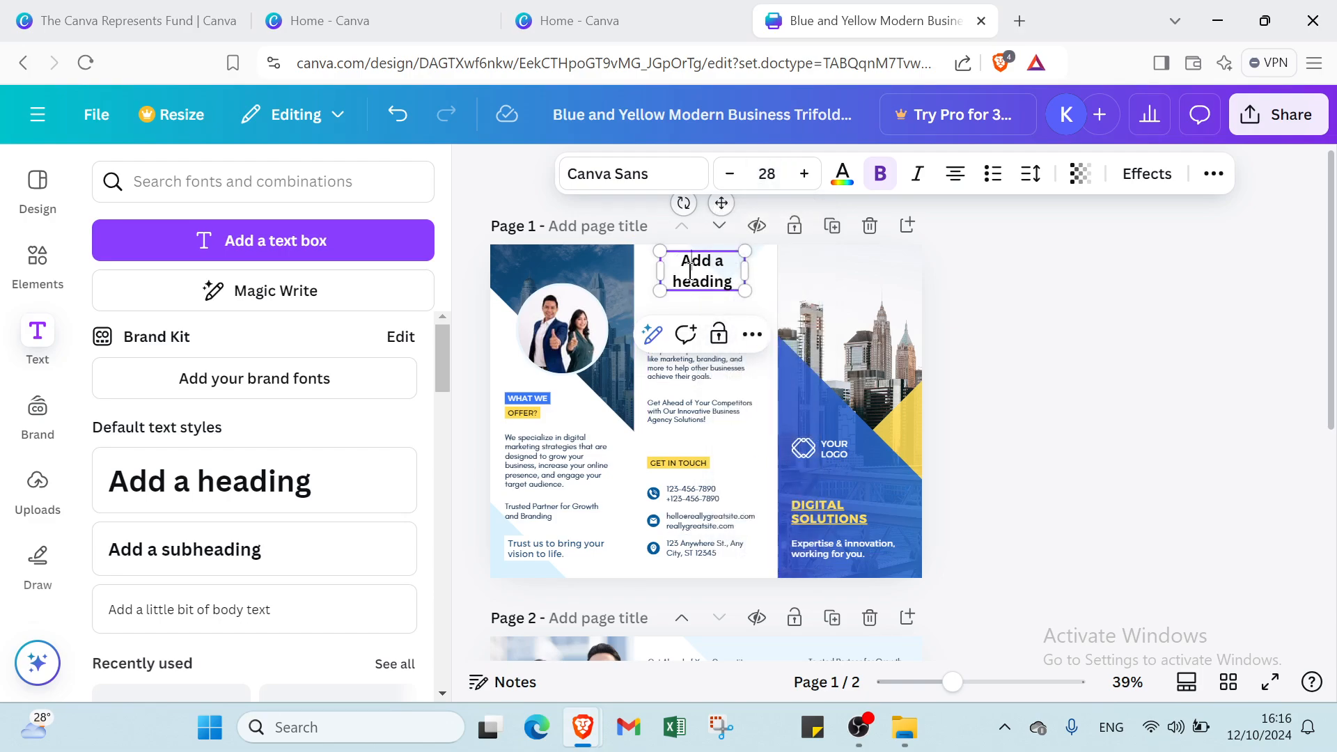
Step: Replace the new heading's placeholder text with "KSJSJSSJ" in the dark navy document color
drag(722, 281, 676, 266)
key(BackSpace)
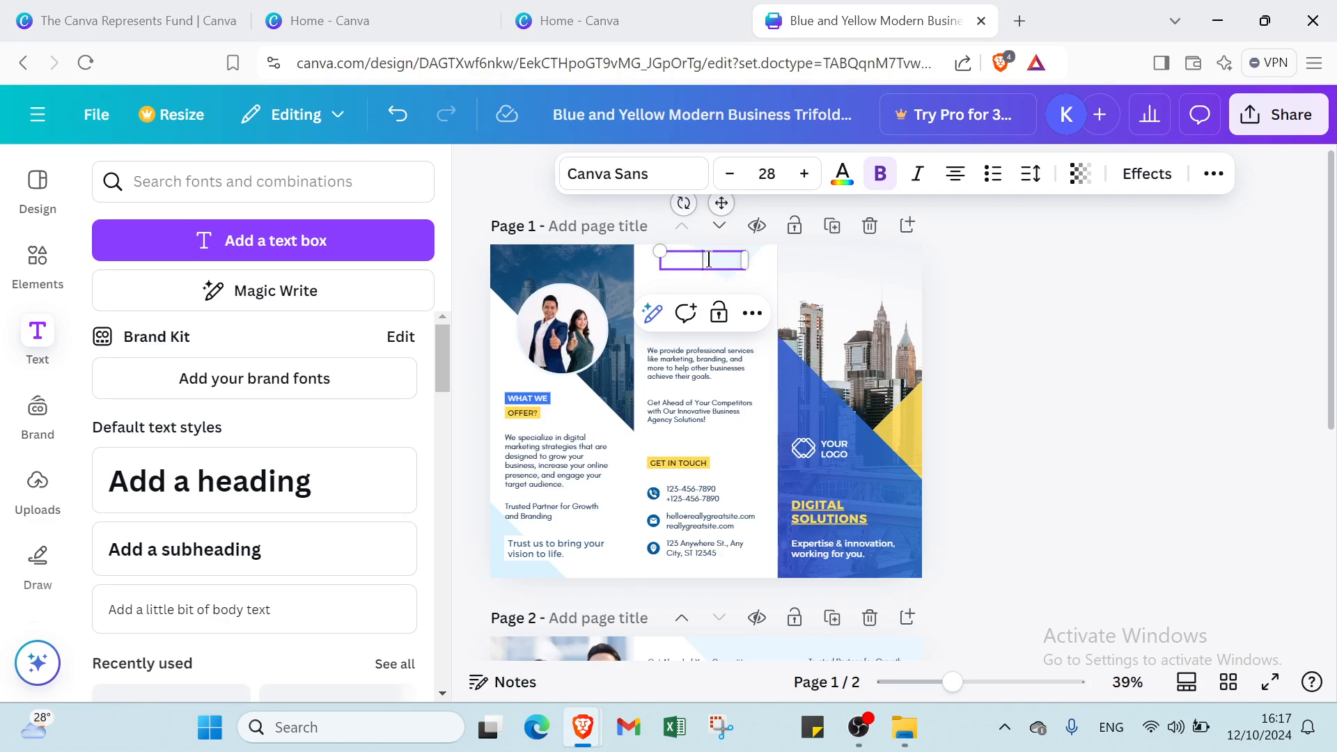
click(843, 174)
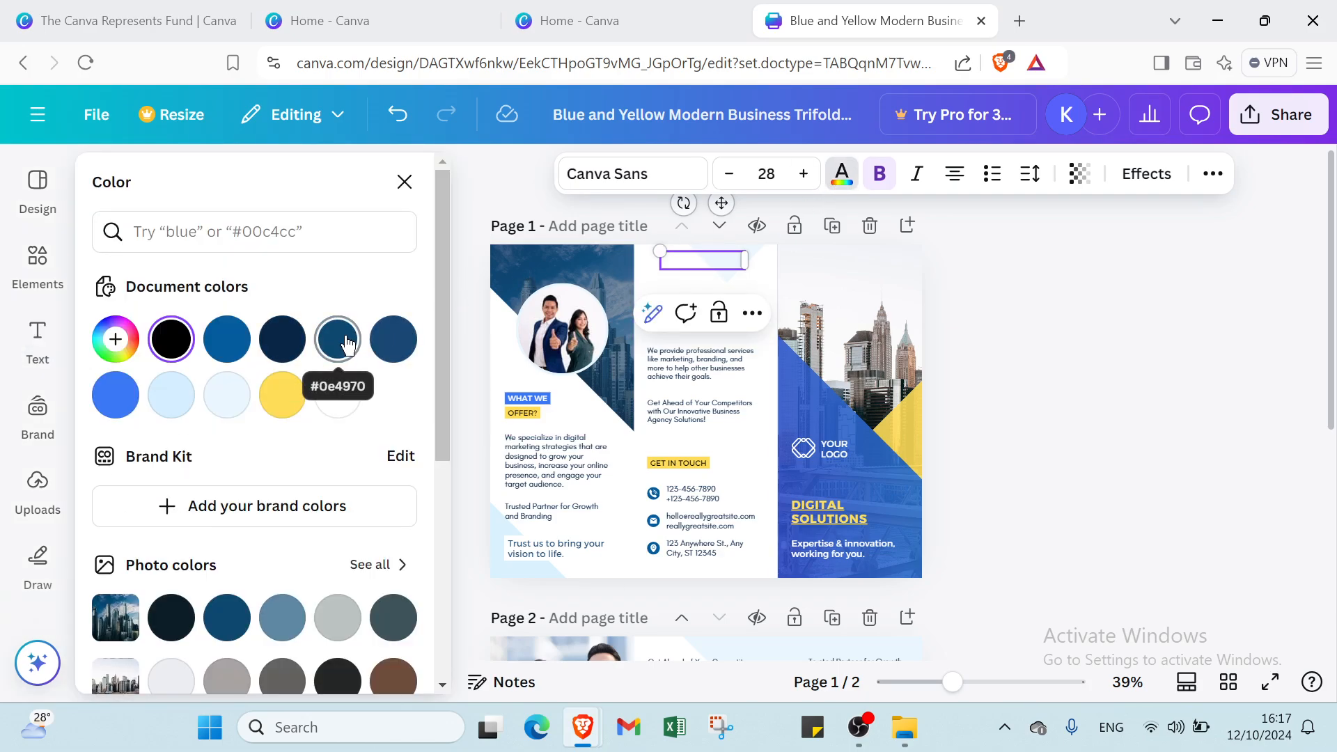
click(282, 339)
click(180, 340)
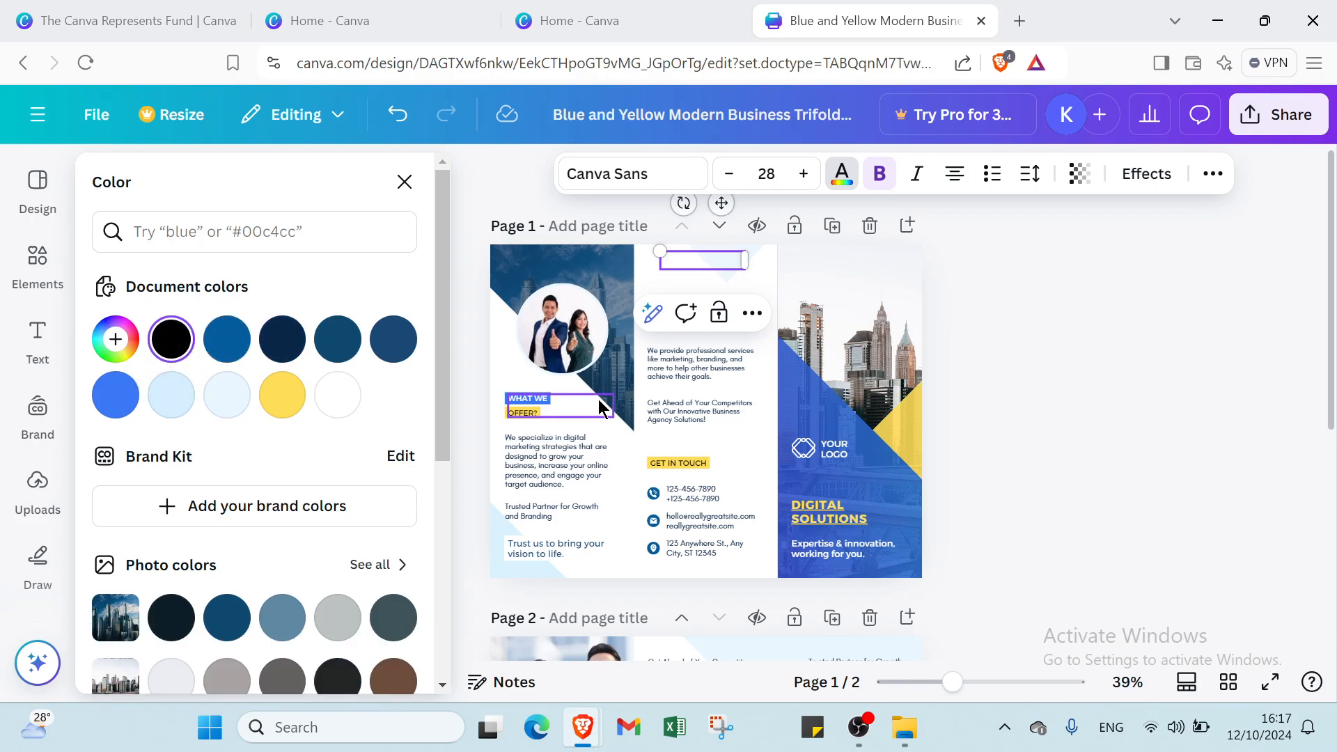
text(KSJSJSSJ)
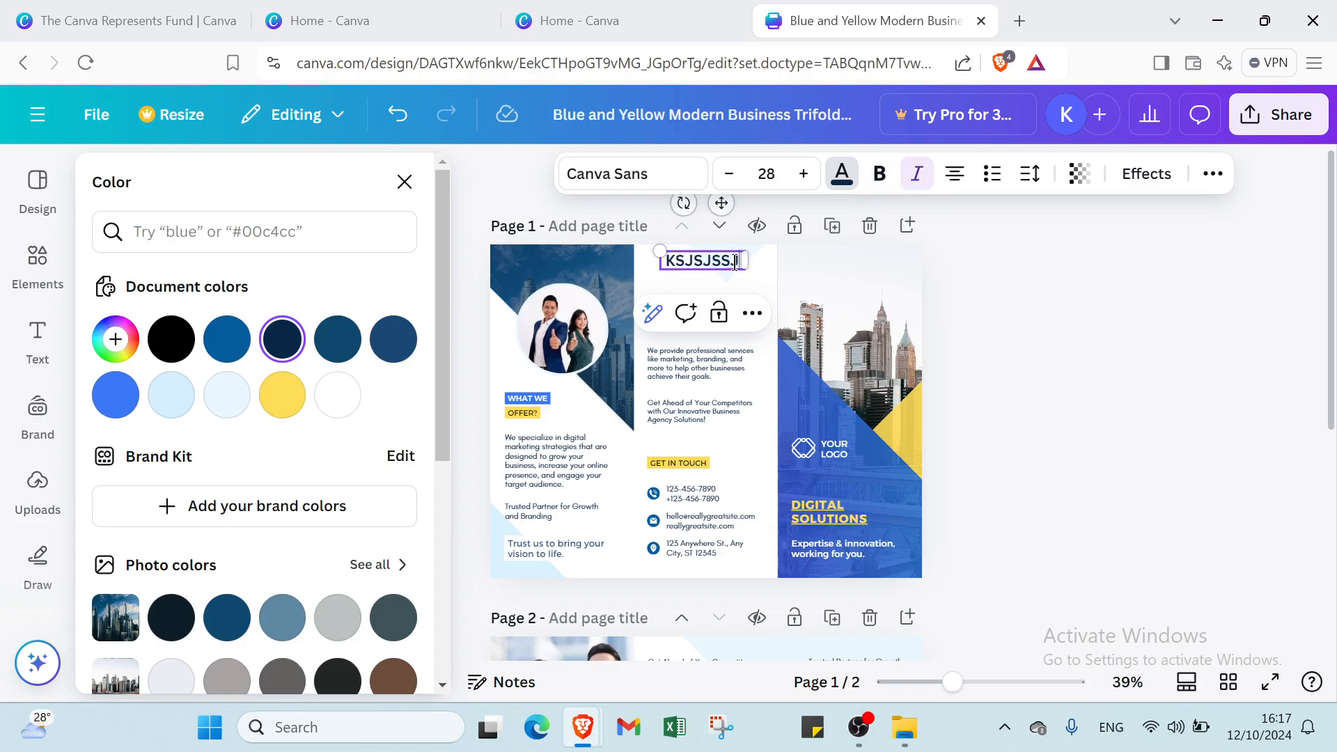
Step: Change the "KSJSJSSJ" heading from bold to italic, align it left and format it as a bulleted list
click(658, 282)
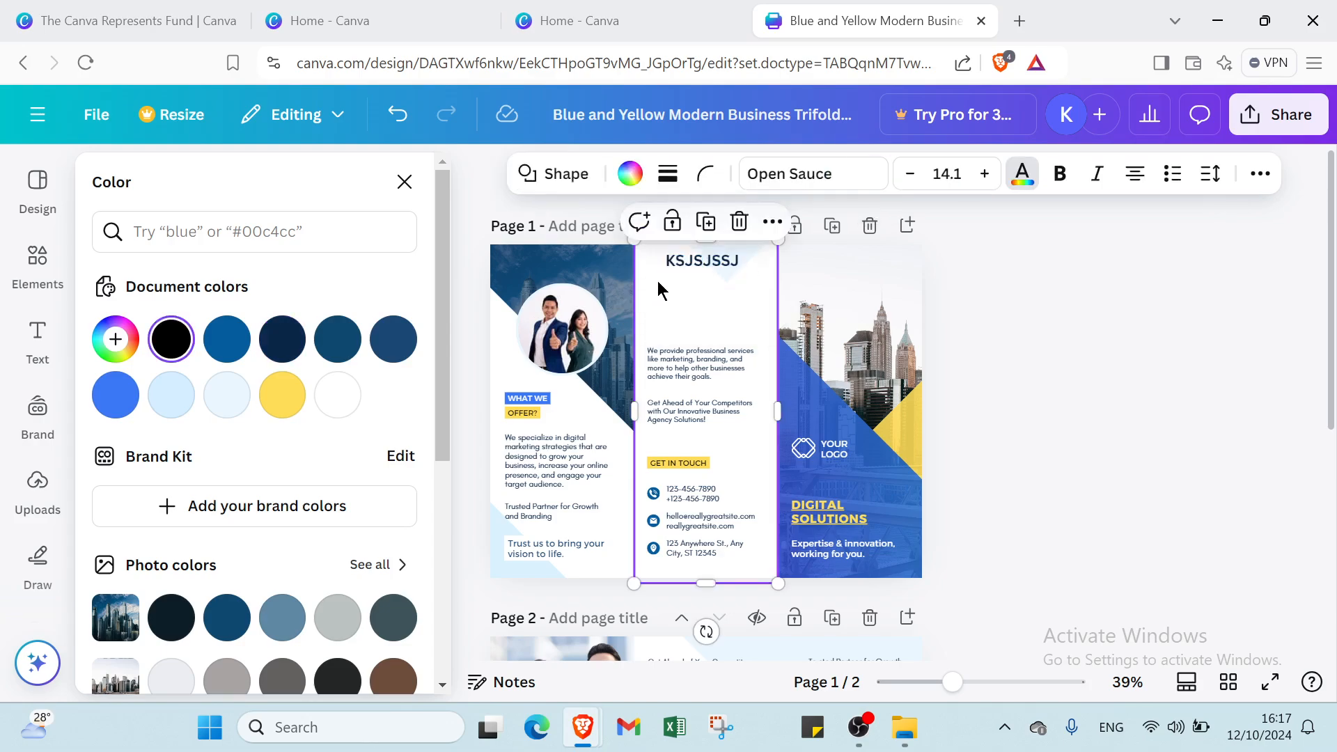
click(724, 265)
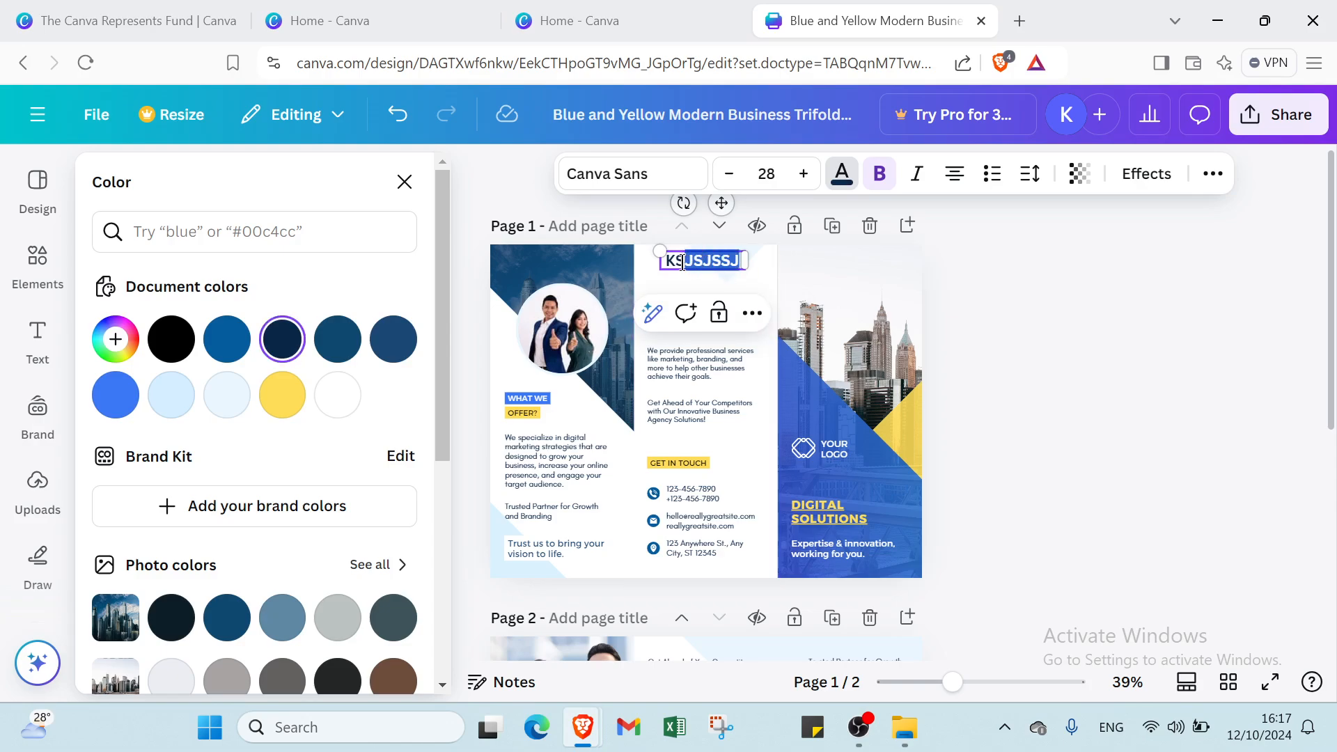
drag(699, 259, 653, 260)
click(879, 175)
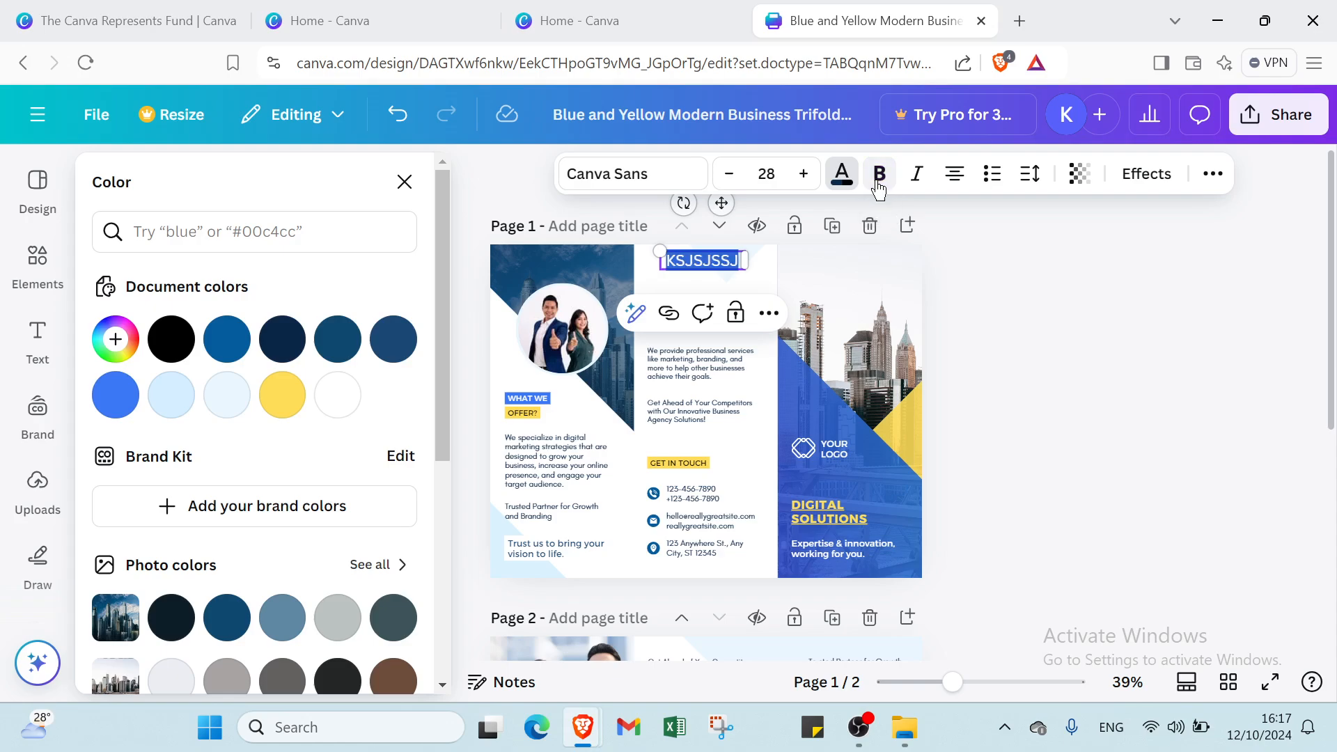
click(912, 182)
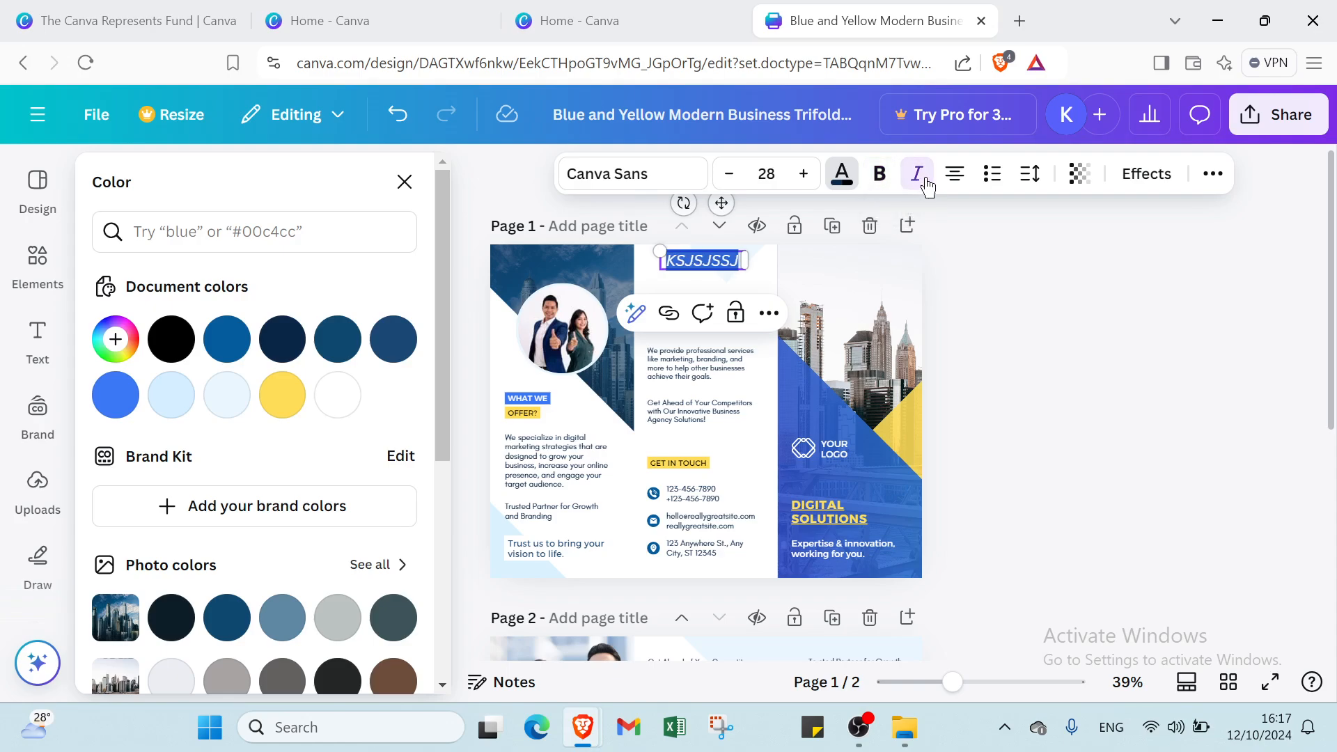
click(957, 178)
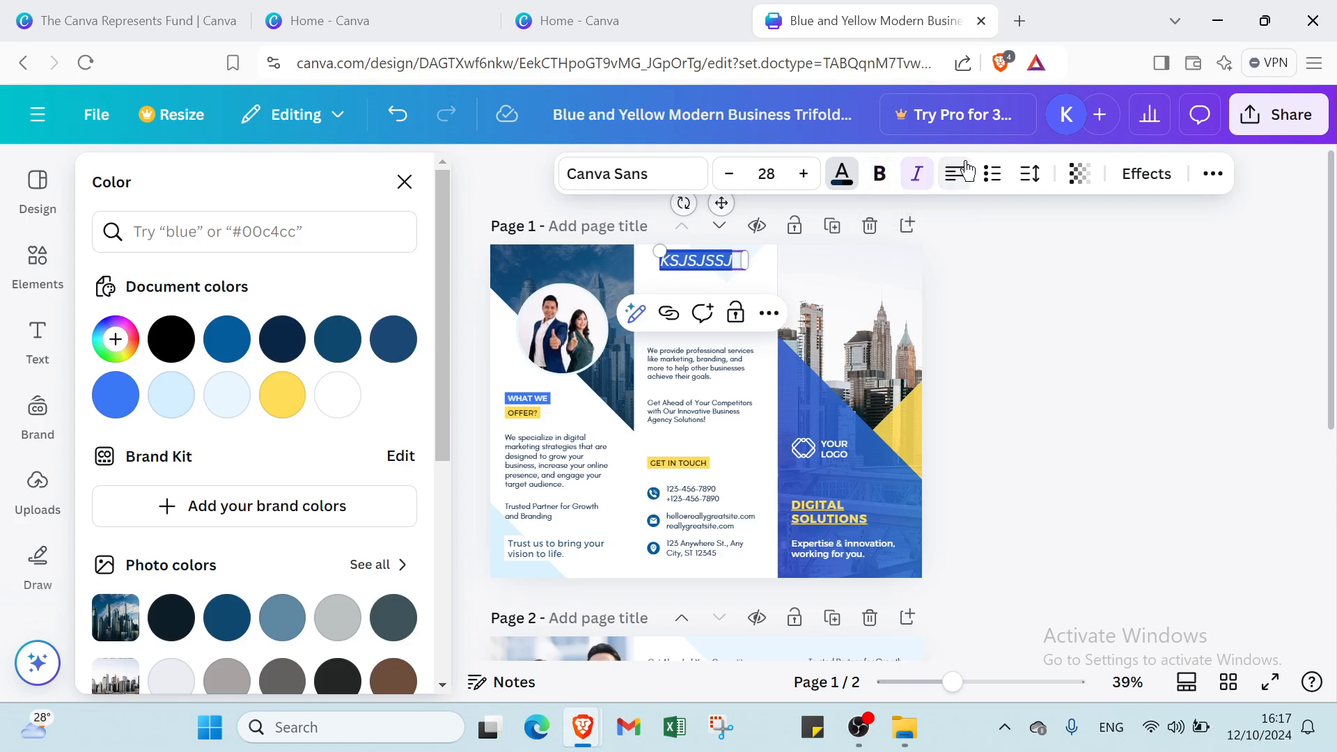
click(993, 176)
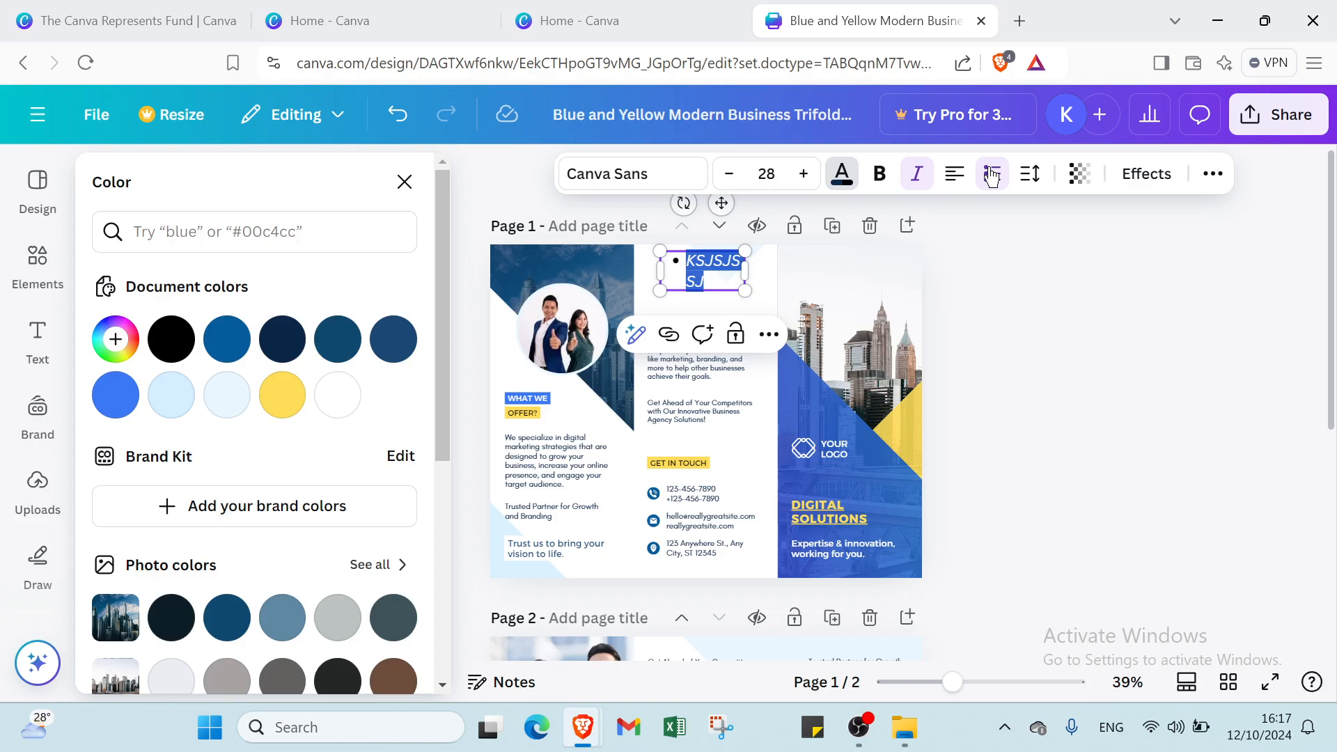
Step: Try different spacings on the "KSJSJSSJ" heading, ending with letter spacing -64 and line spacing 1.32
click(1022, 182)
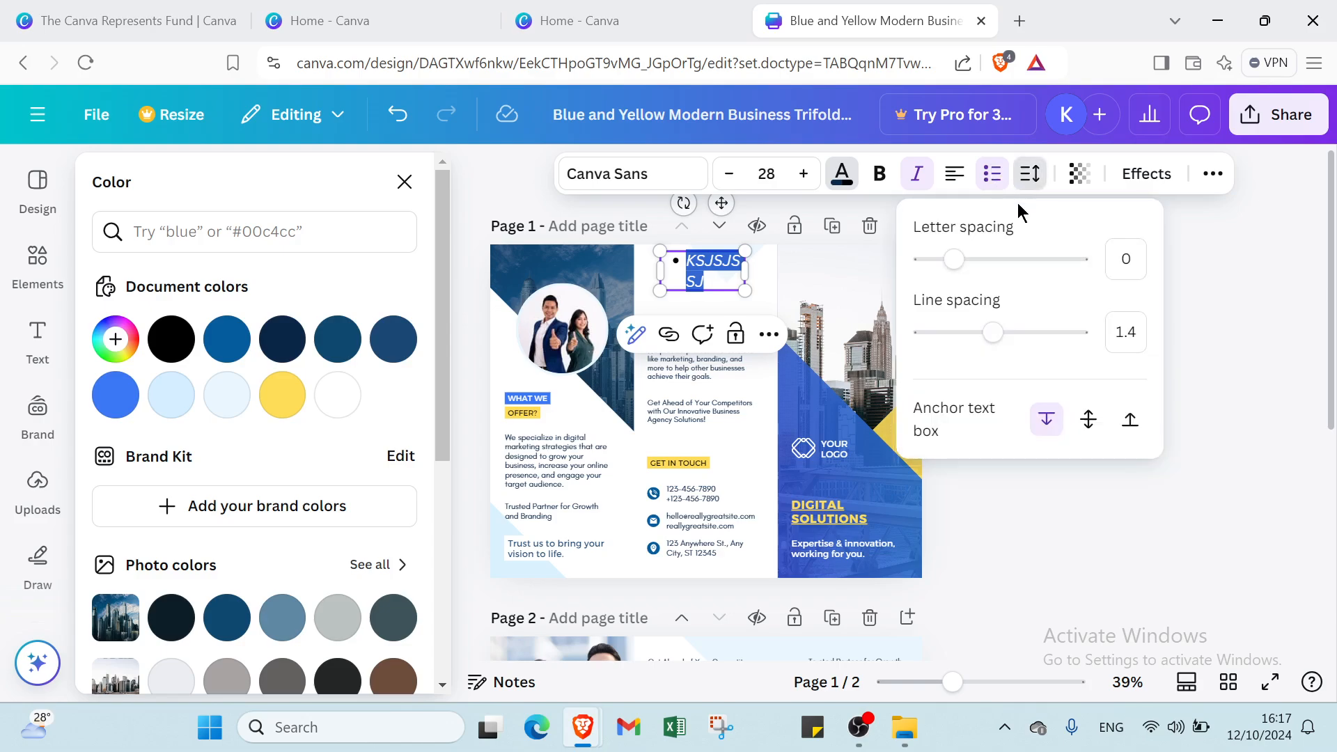
drag(961, 257, 1122, 265)
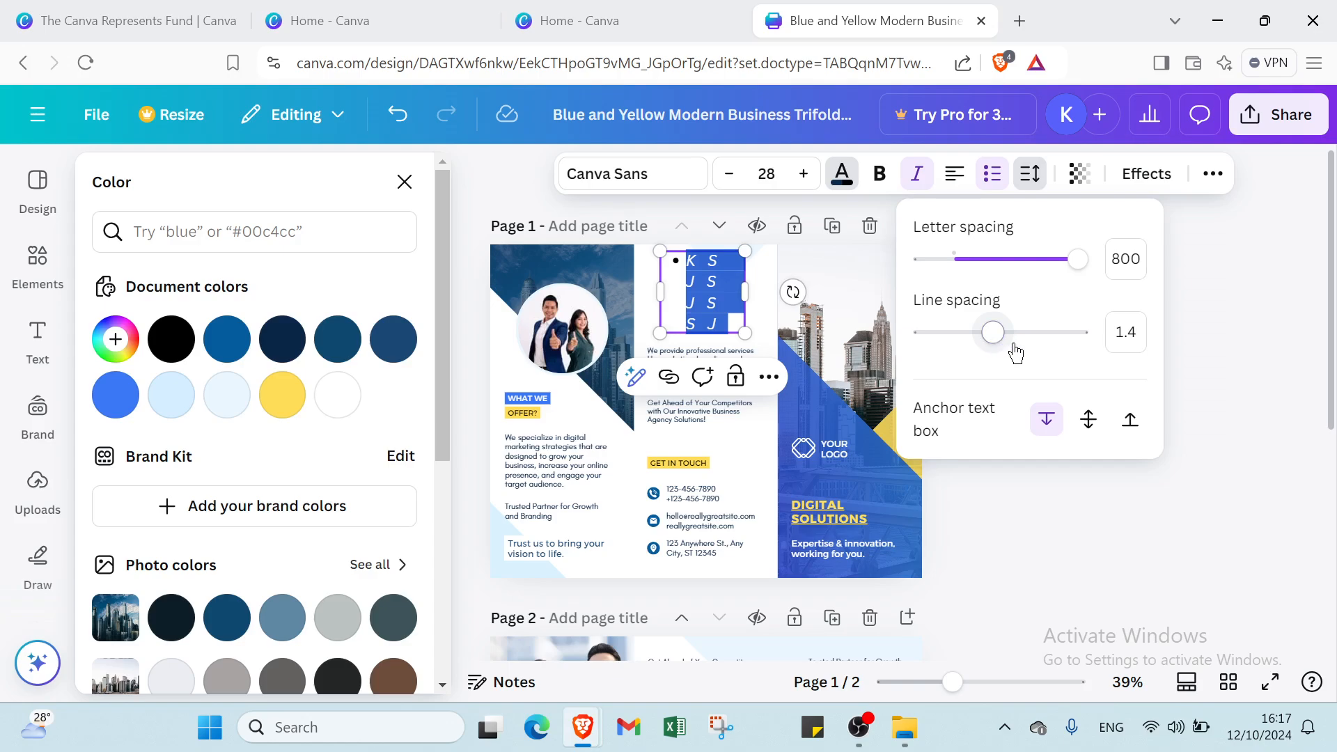
drag(1015, 346, 1172, 362)
drag(1078, 332, 985, 324)
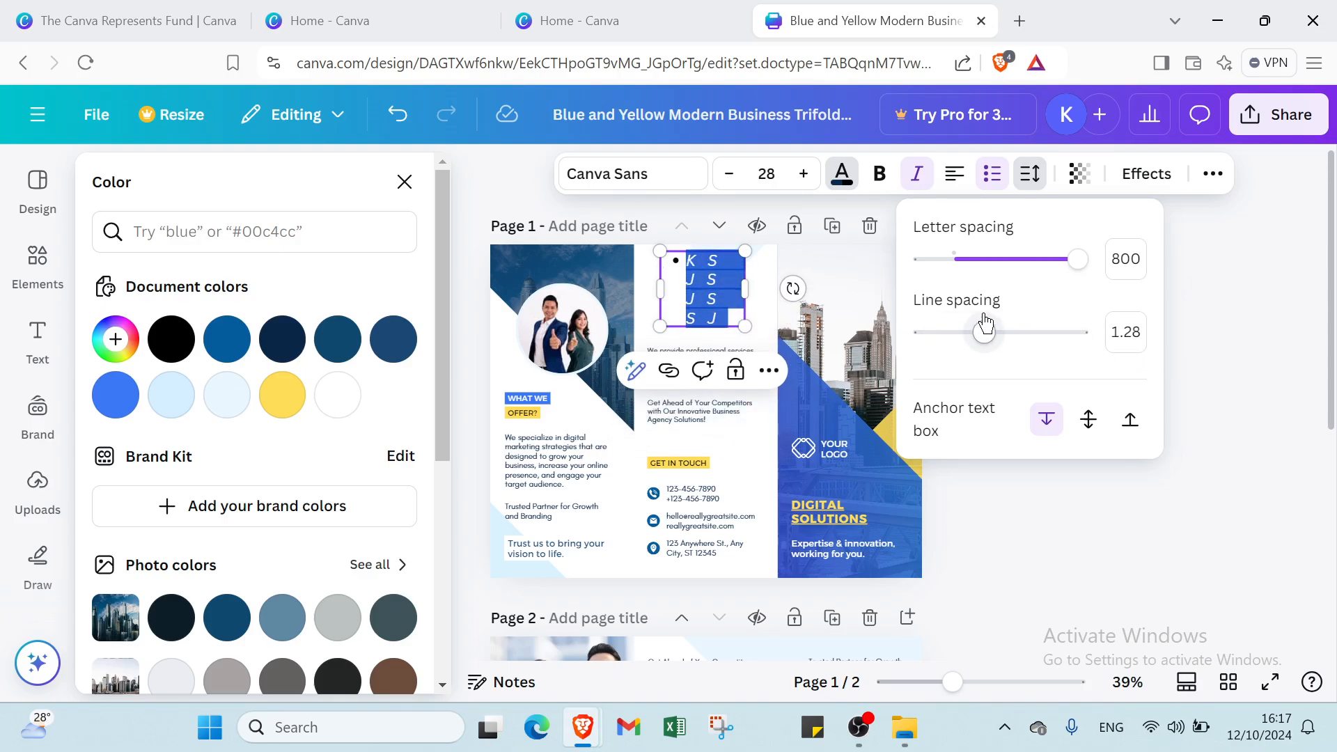
drag(1042, 260, 945, 262)
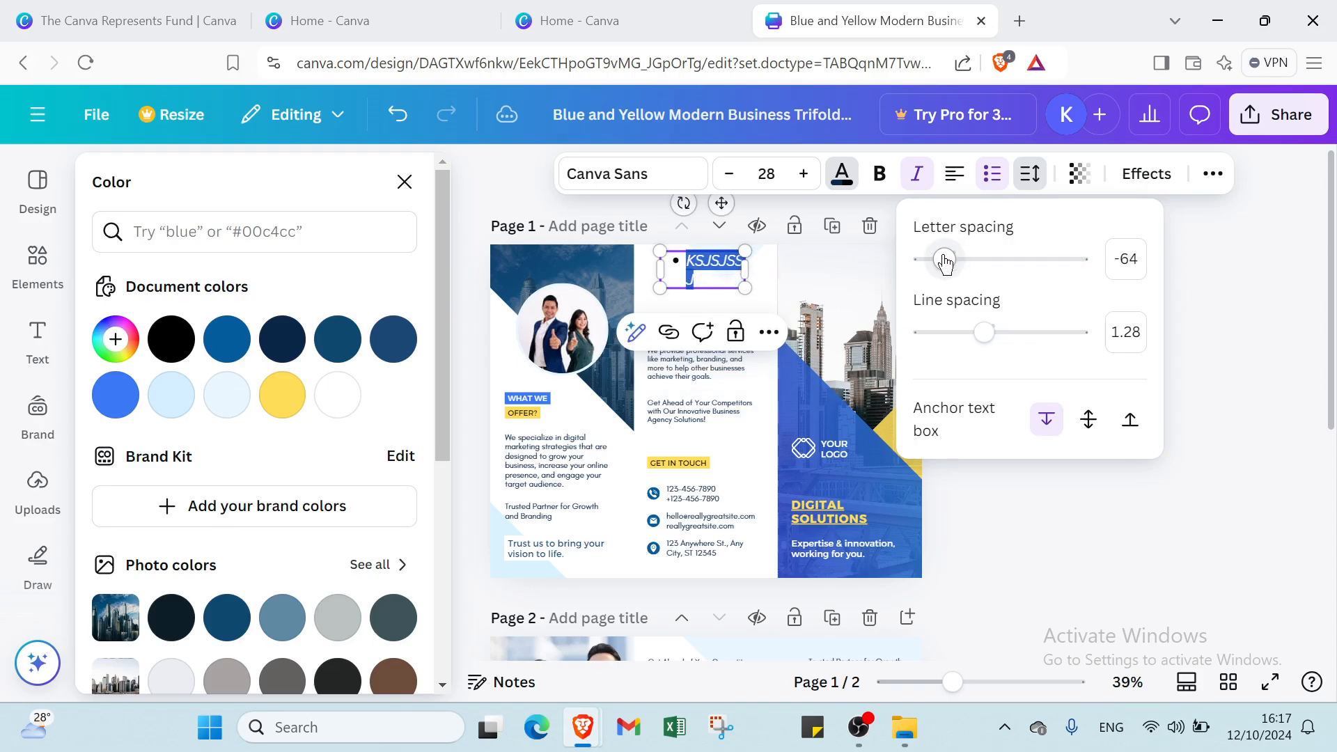
mouse_move(984, 335)
mouse_down()
mouse_move(906, 346)
mouse_move(989, 324)
mouse_up()
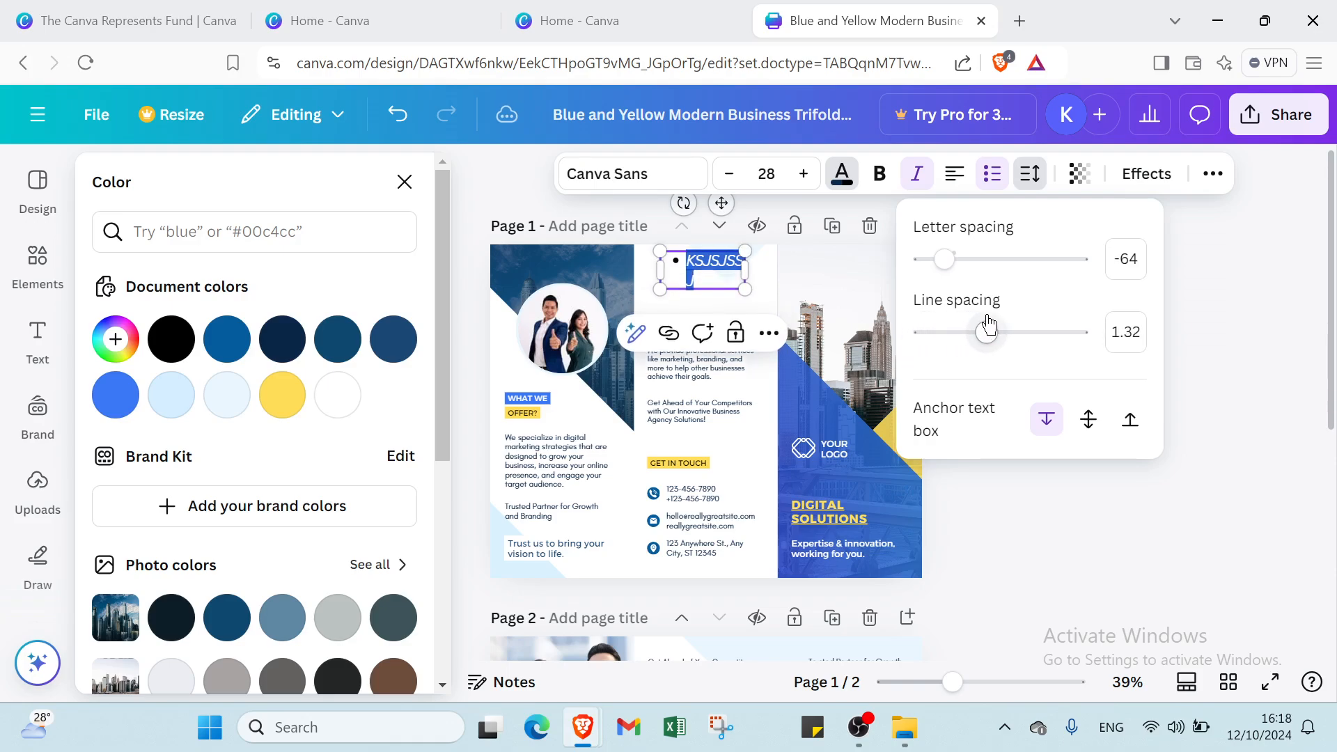
click(1192, 294)
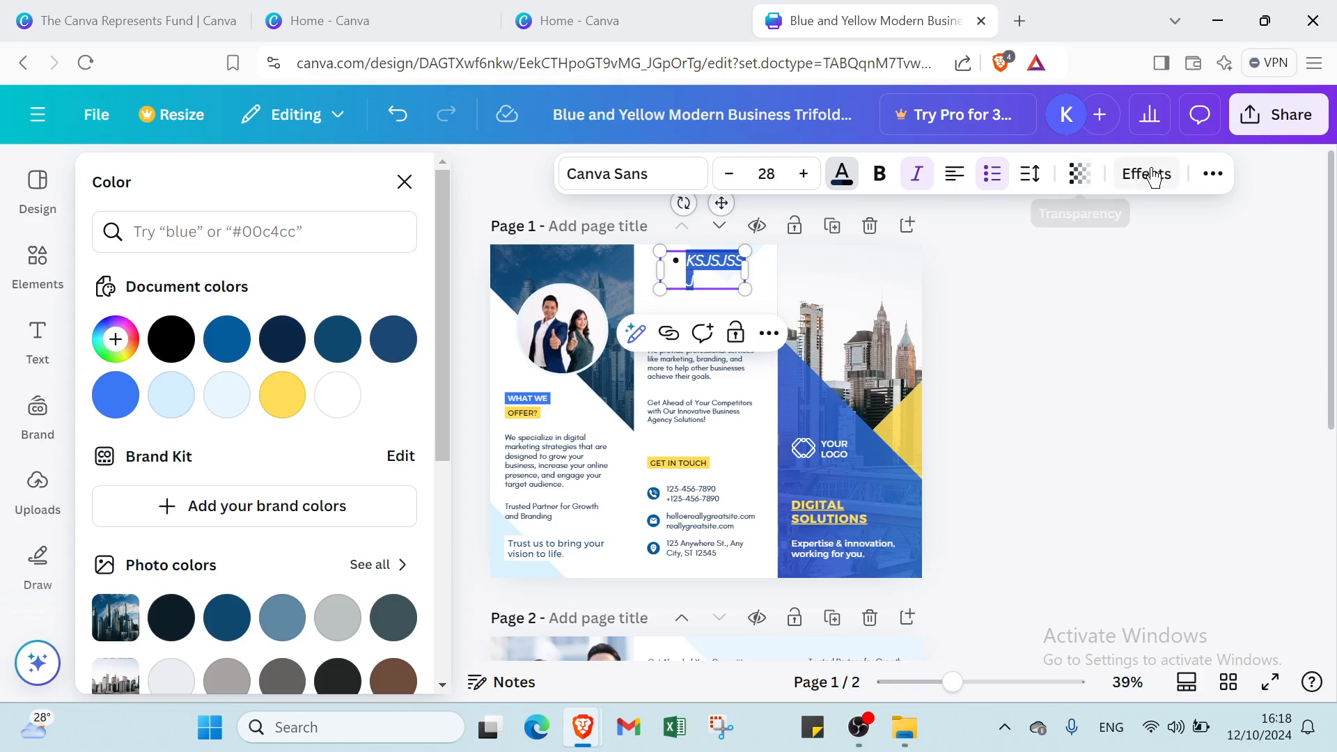
click(1216, 178)
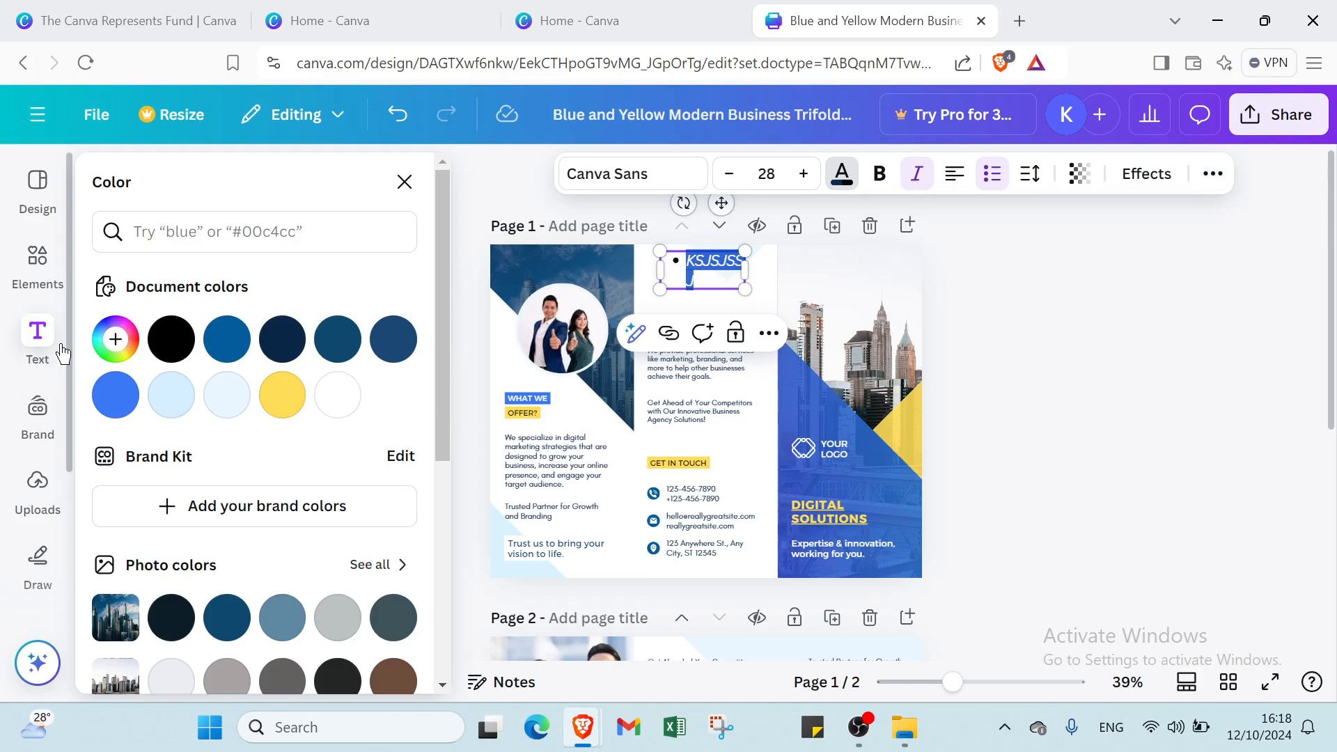
Step: Examine the Brand Kit options and the upload sections for images, videos and audio
click(39, 410)
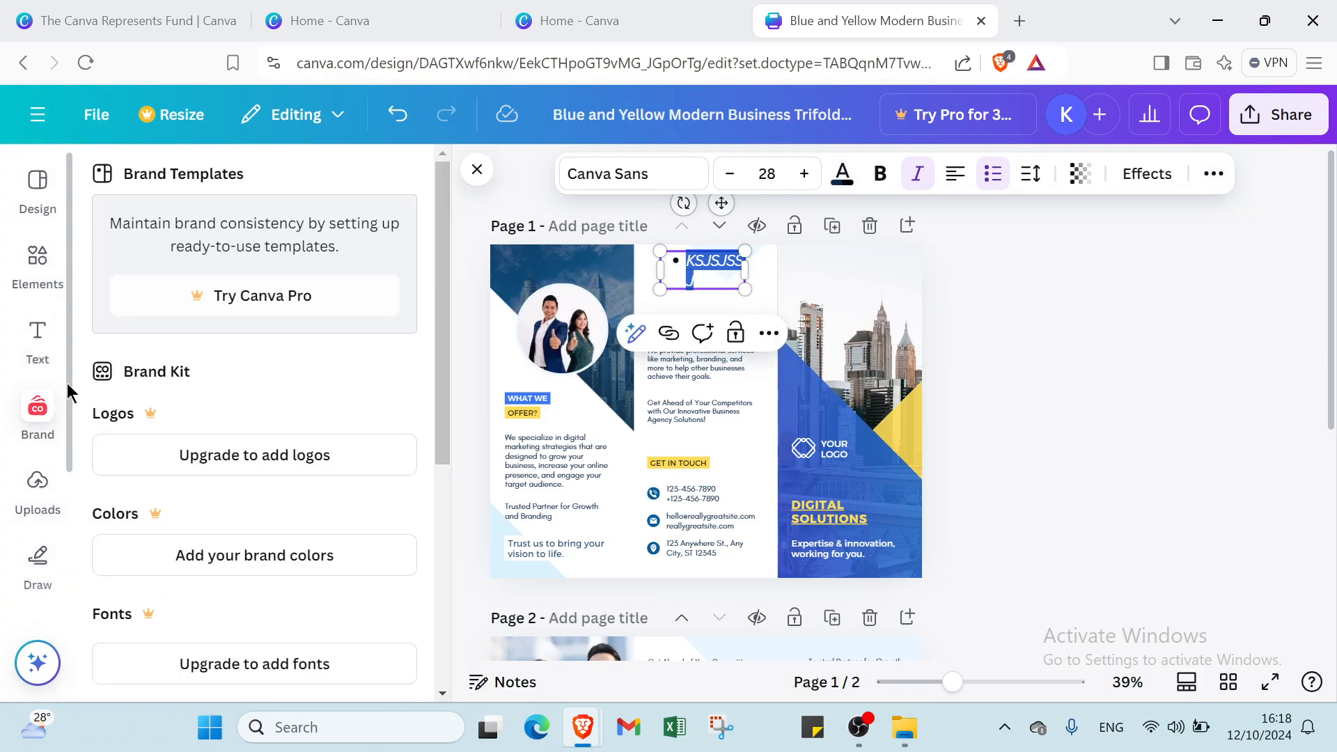
scroll(157, 515, down, 3)
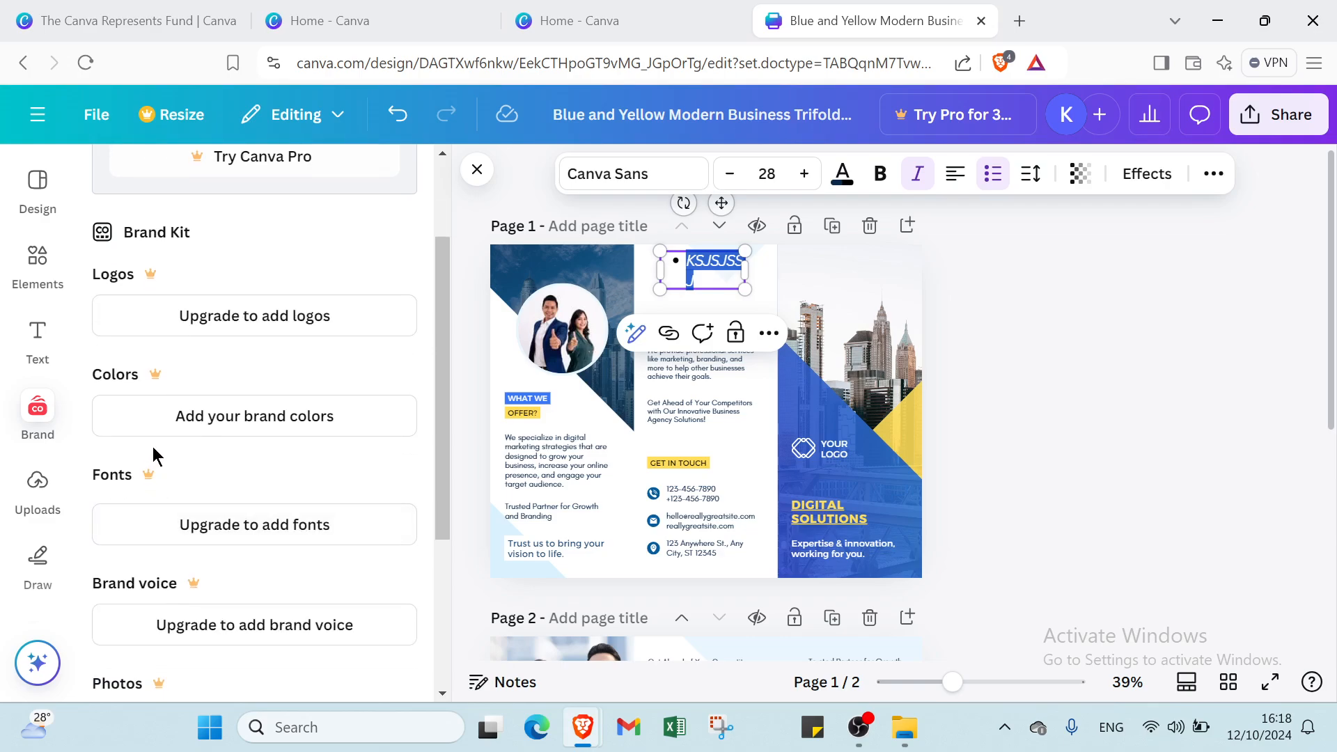
scroll(139, 448, down, 2)
scroll(137, 440, down, 1)
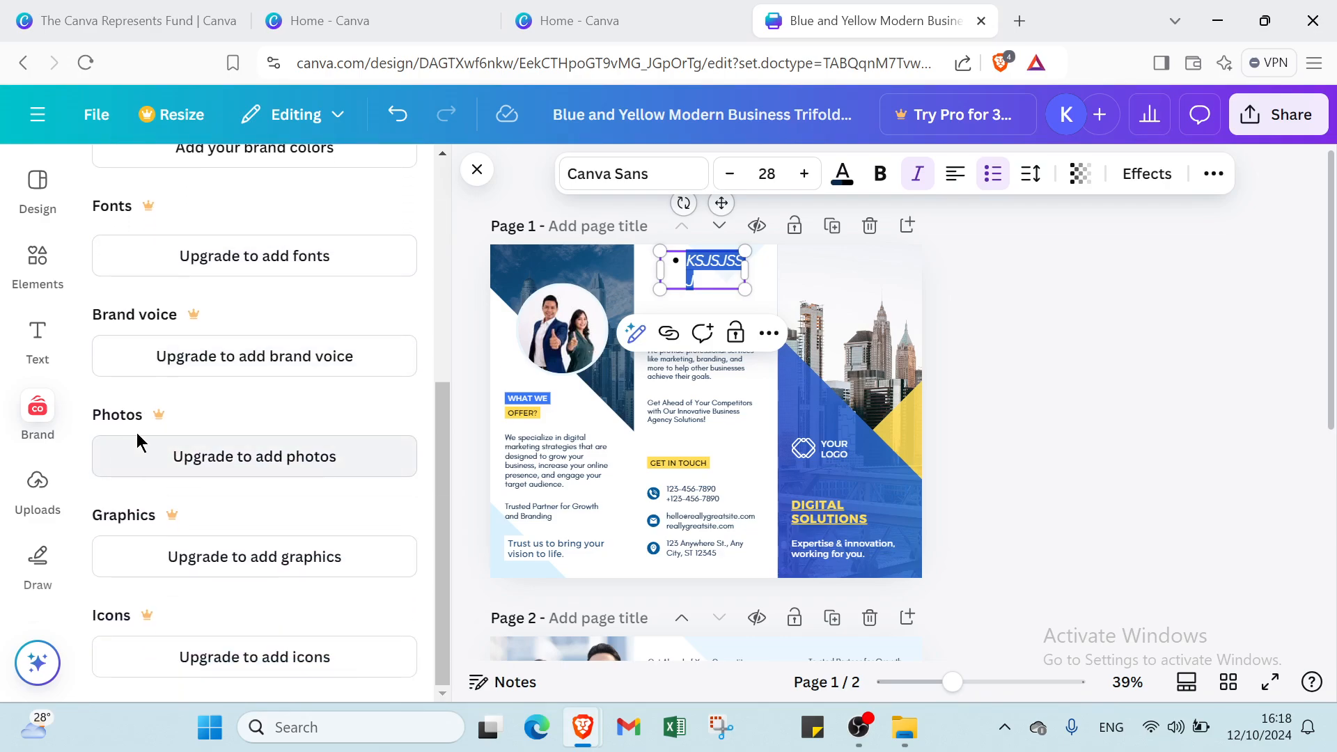
click(38, 484)
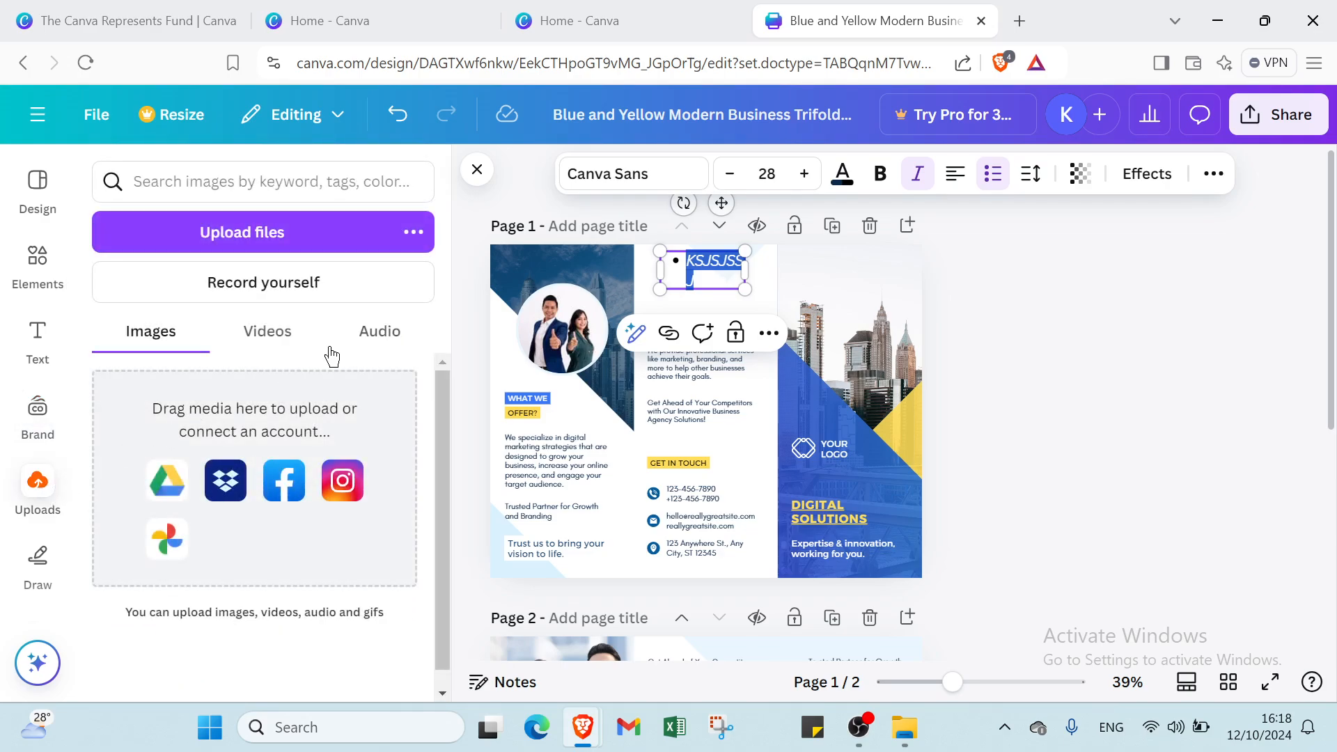
click(284, 335)
click(361, 337)
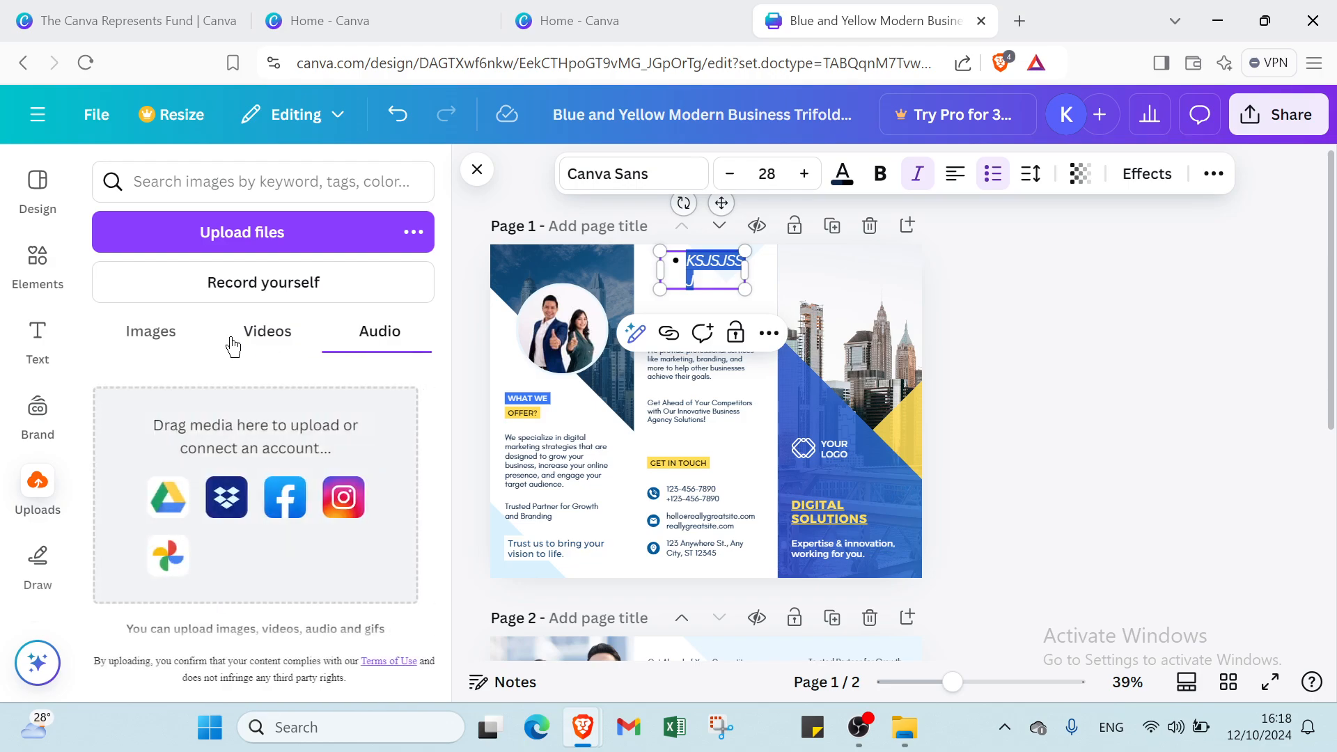
click(179, 342)
Step: Scribble with the red marker across the photo and middle panel of page 1, below the heading
click(50, 578)
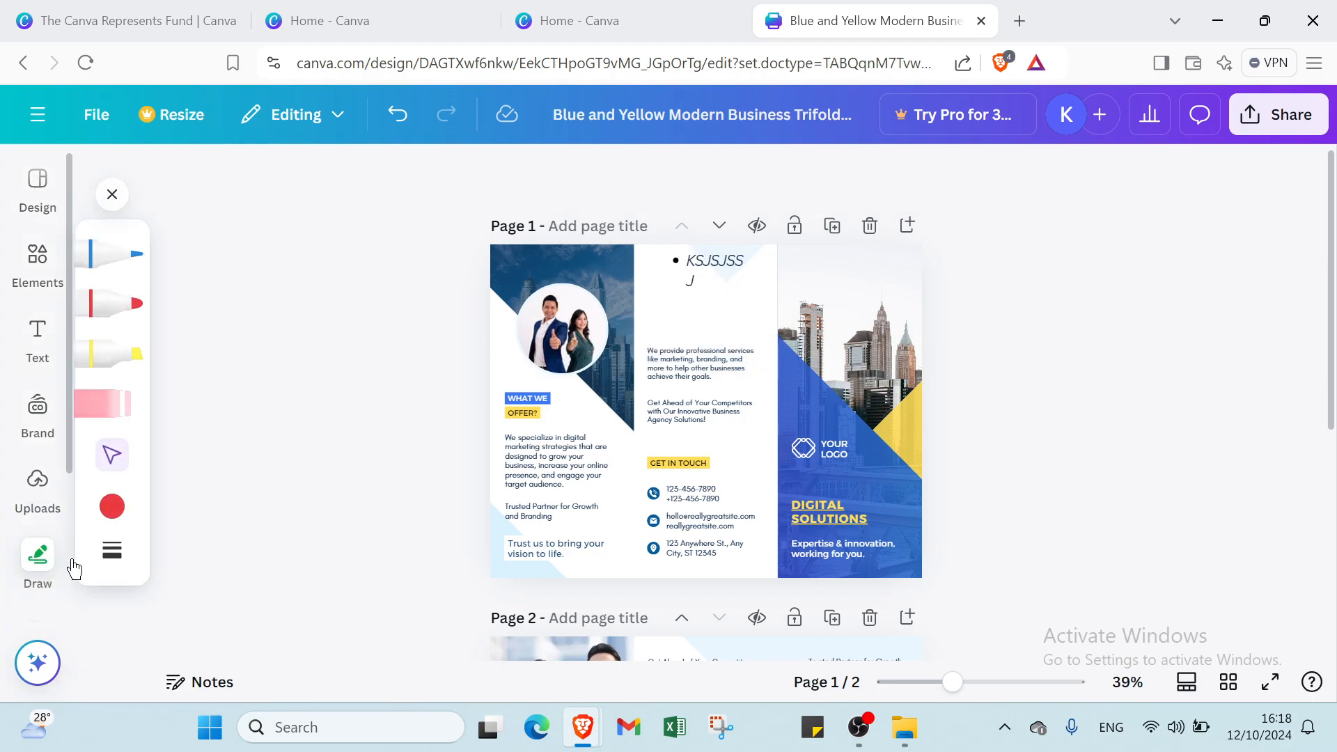
click(115, 303)
mouse_move(717, 301)
mouse_down()
mouse_move(671, 282)
mouse_move(604, 296)
mouse_move(697, 326)
mouse_move(649, 300)
mouse_move(678, 323)
mouse_move(619, 316)
mouse_move(664, 292)
mouse_move(646, 310)
mouse_move(571, 319)
mouse_move(642, 292)
mouse_move(714, 290)
mouse_move(655, 278)
mouse_up()
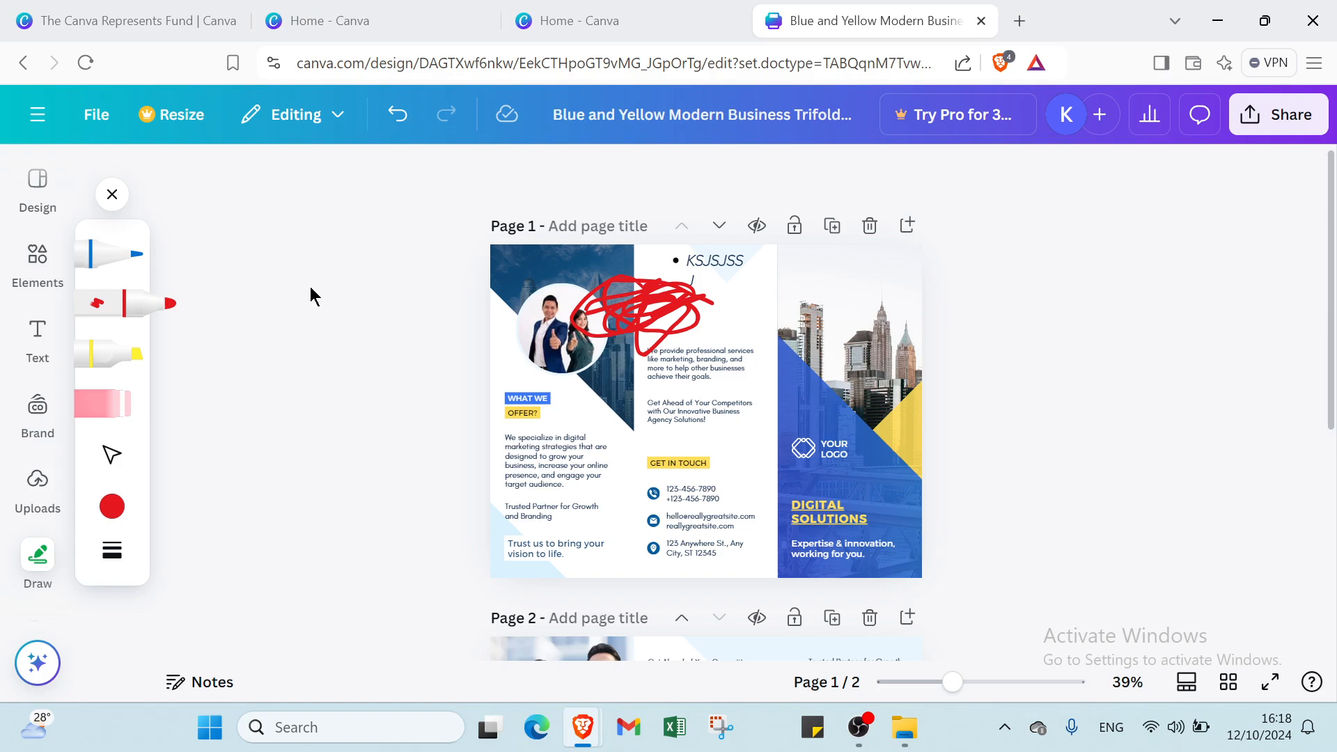
Step: Undo the marker scribble and all heading edits back to the original "Trusted Partner for Growth and Branding" heading, and close the drawing tools
click(389, 119)
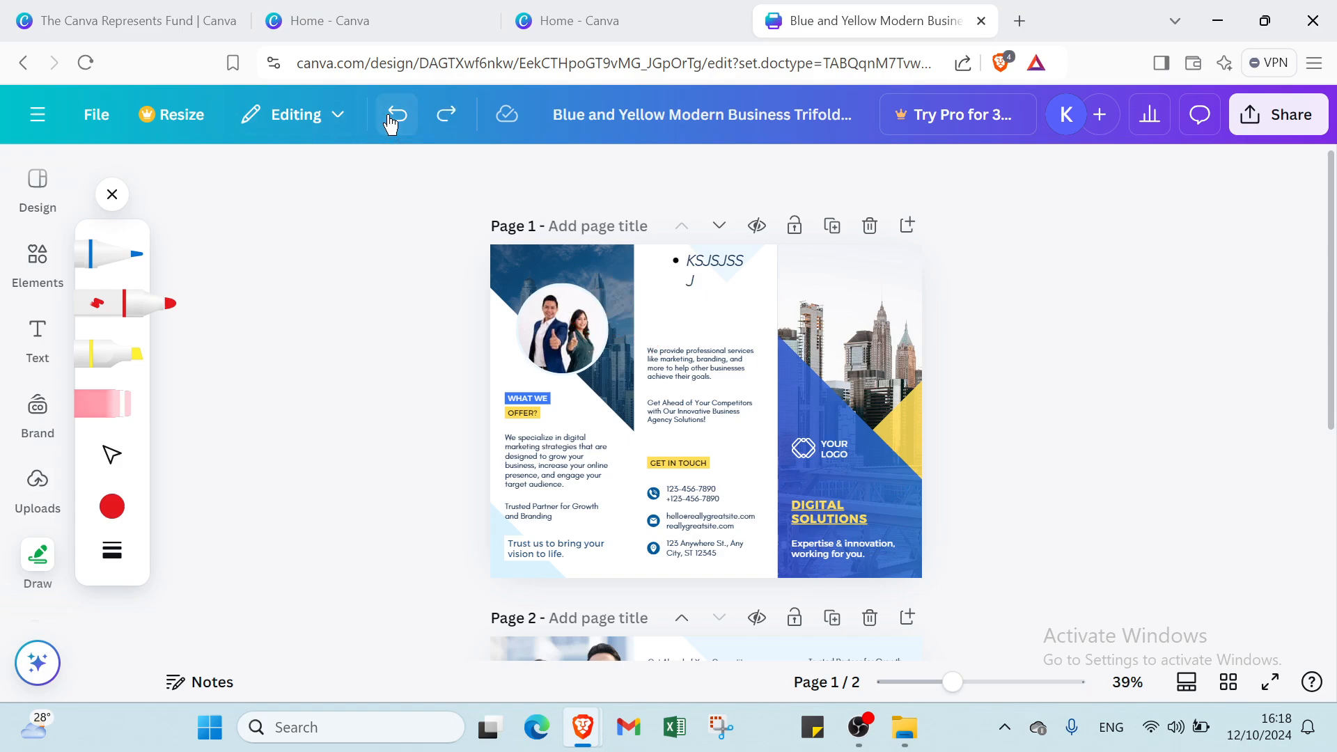
click(389, 119)
click(388, 118)
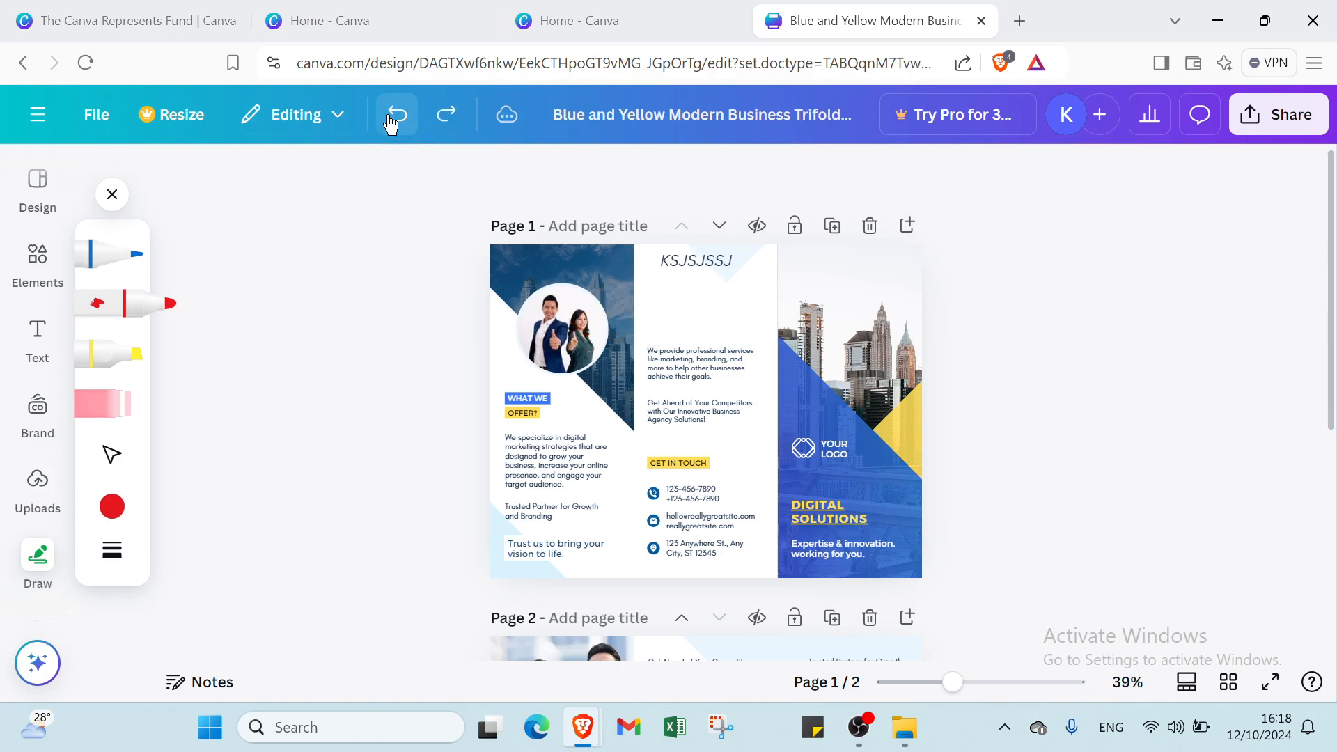
click(388, 116)
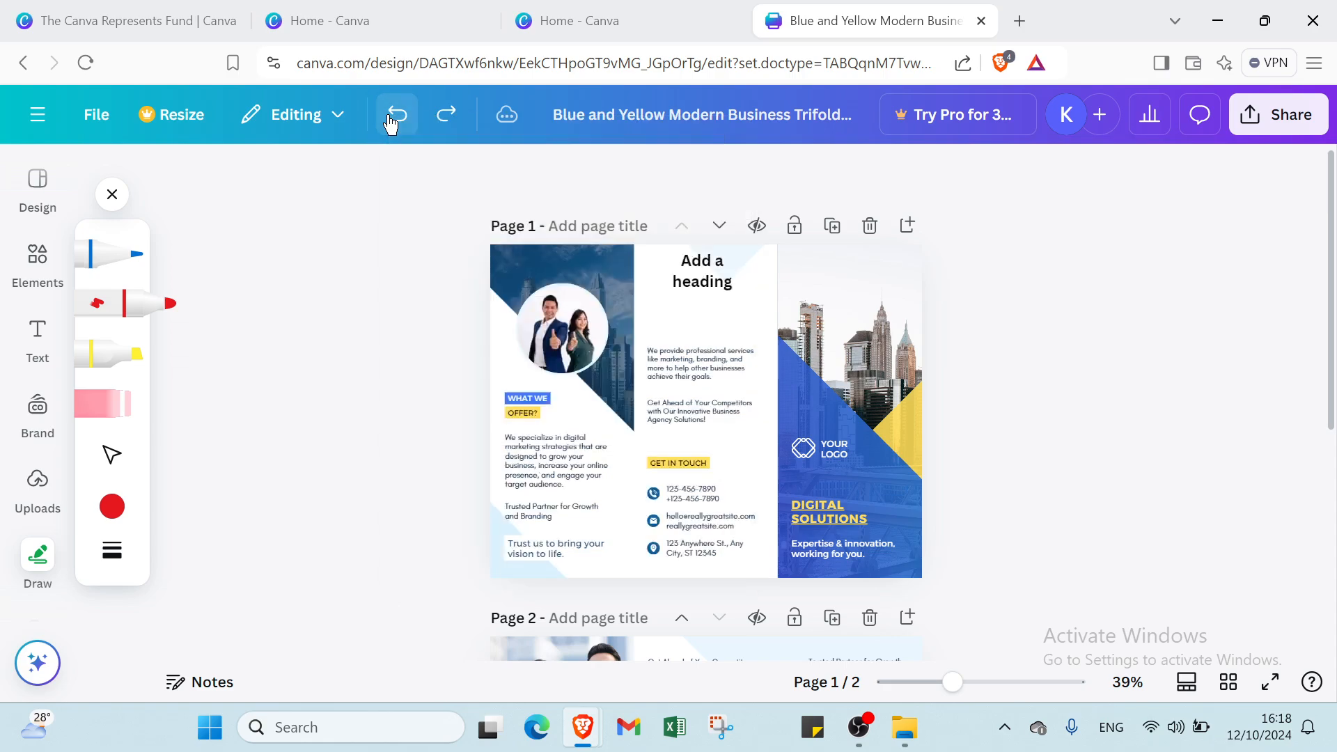
click(388, 116)
click(388, 116)
click(388, 115)
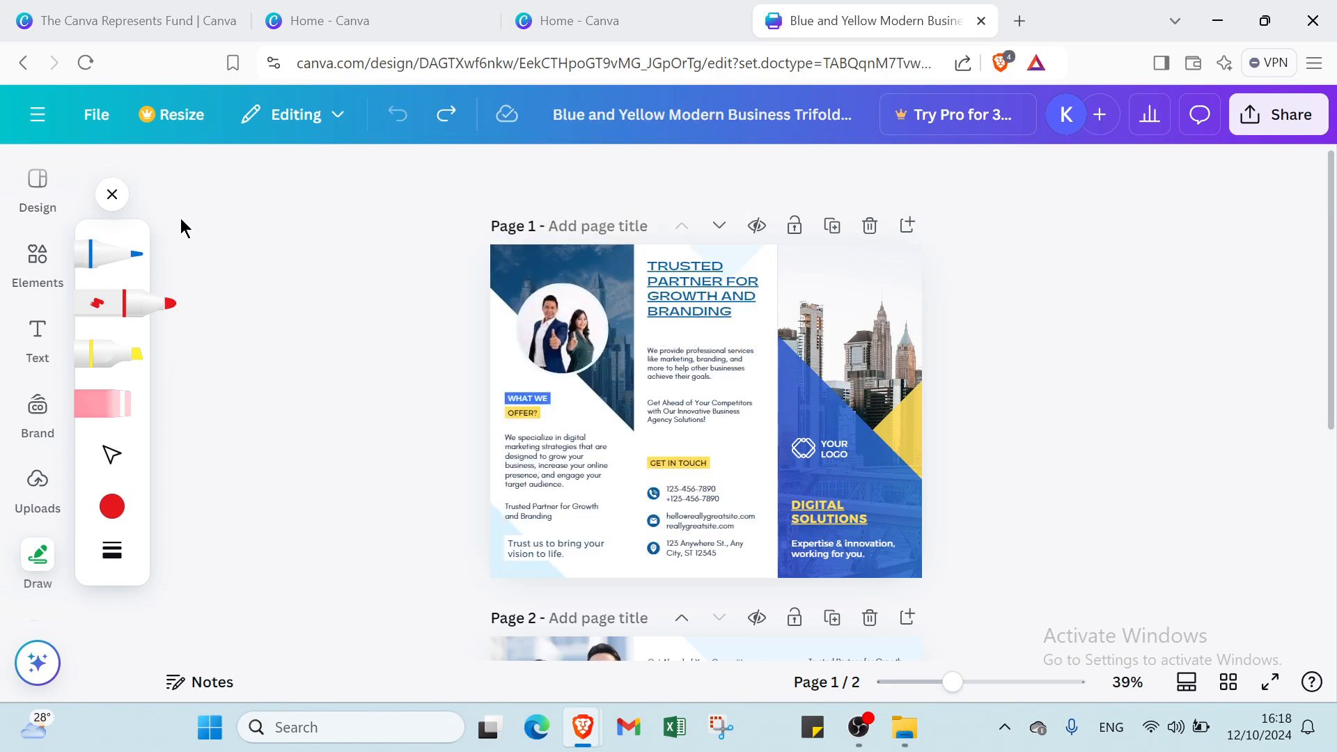
click(113, 197)
Step: Record a short clip with the camera on page 1, allowing Canva to use the camera and microphone
click(38, 482)
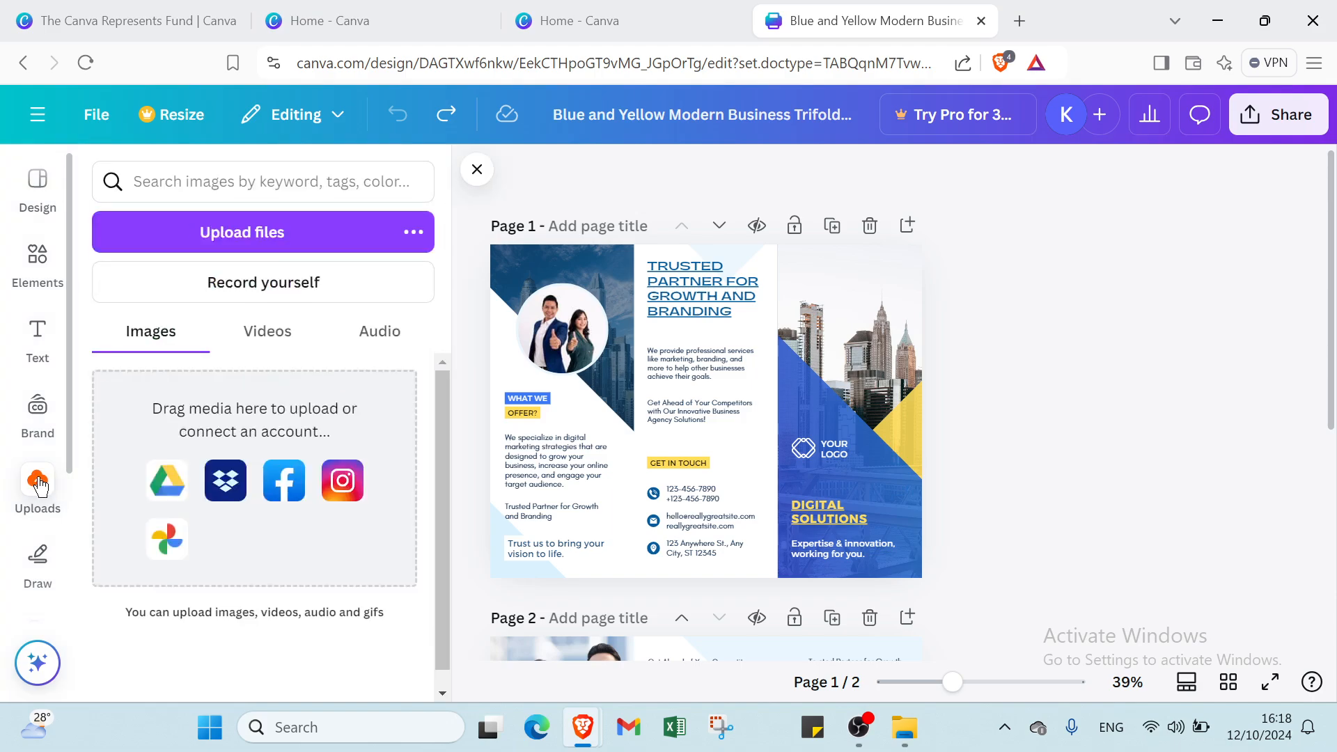
click(302, 282)
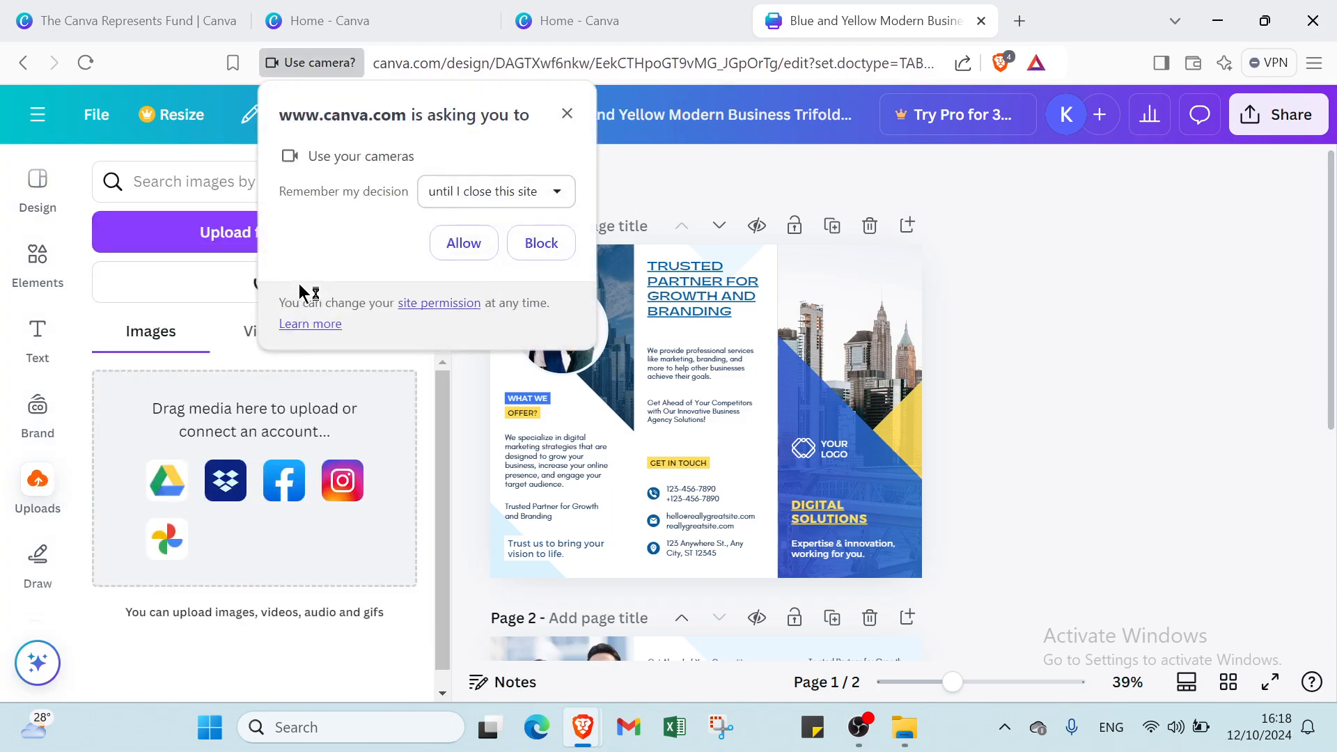
click(473, 246)
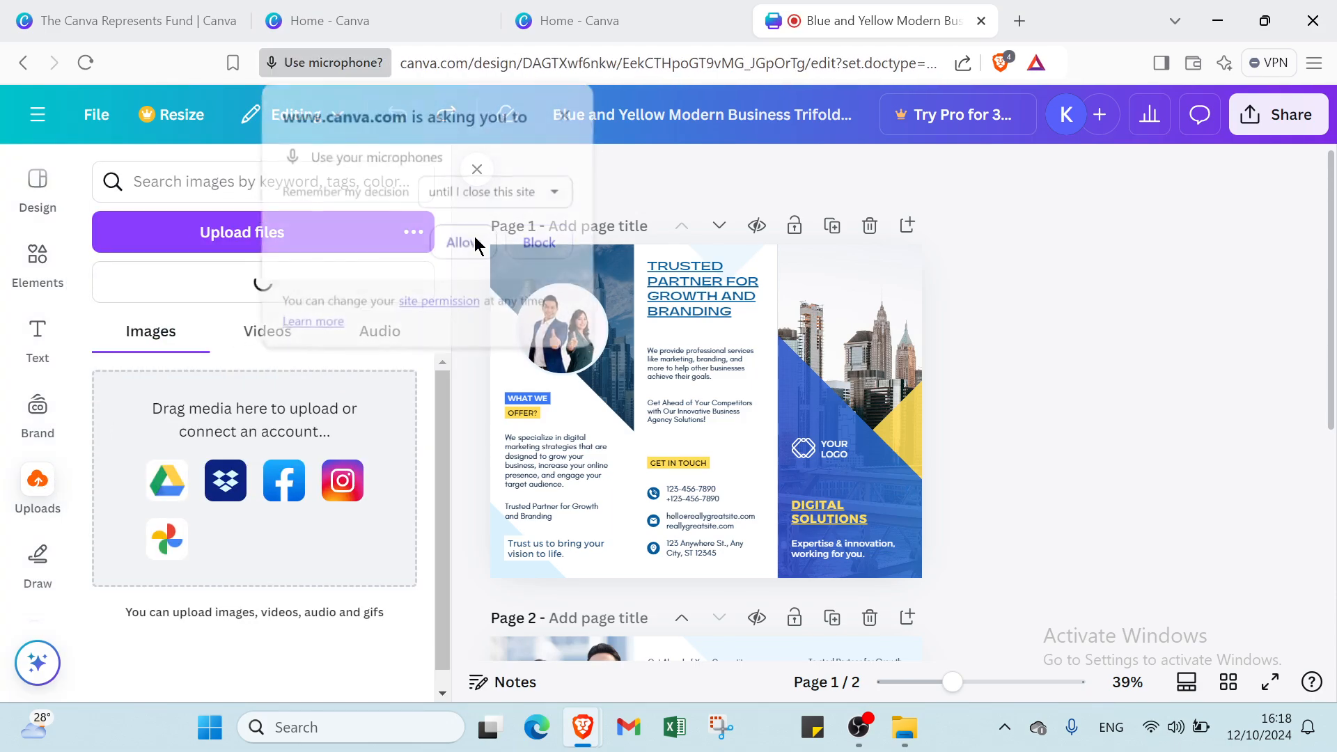
click(465, 243)
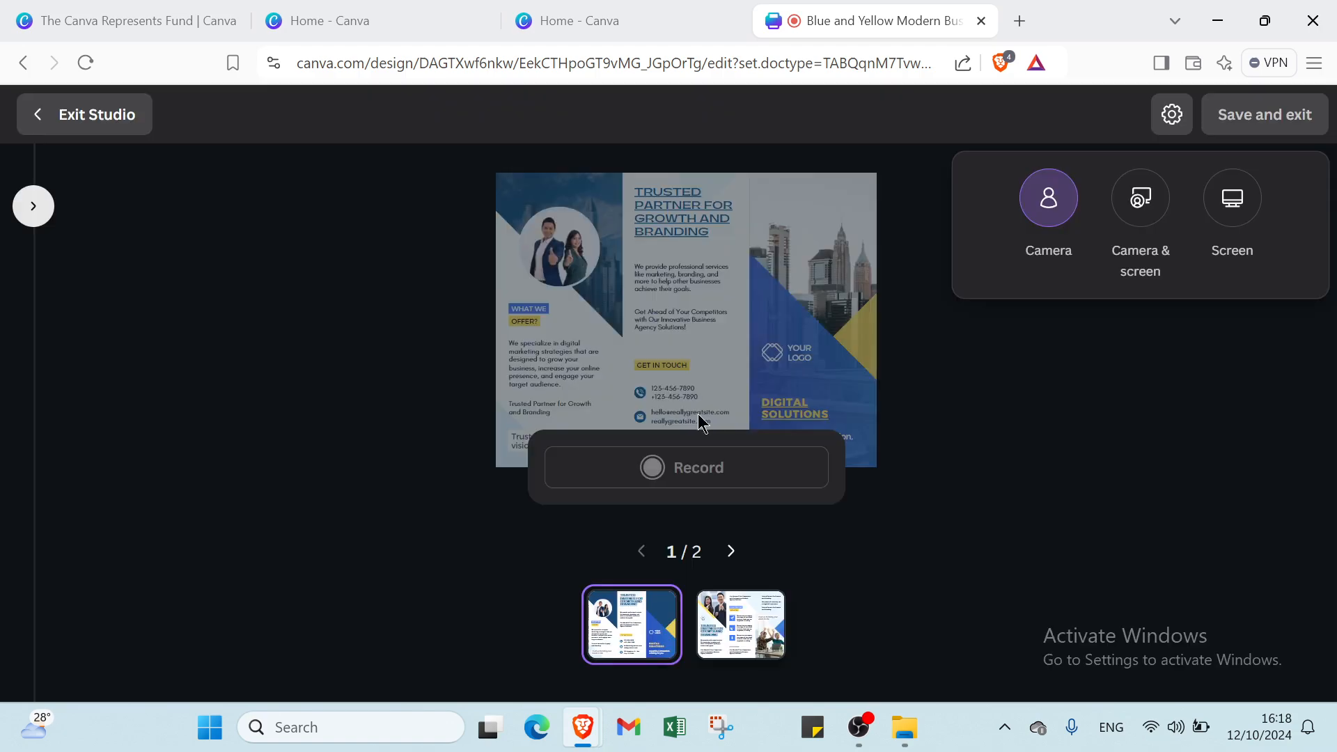
click(718, 478)
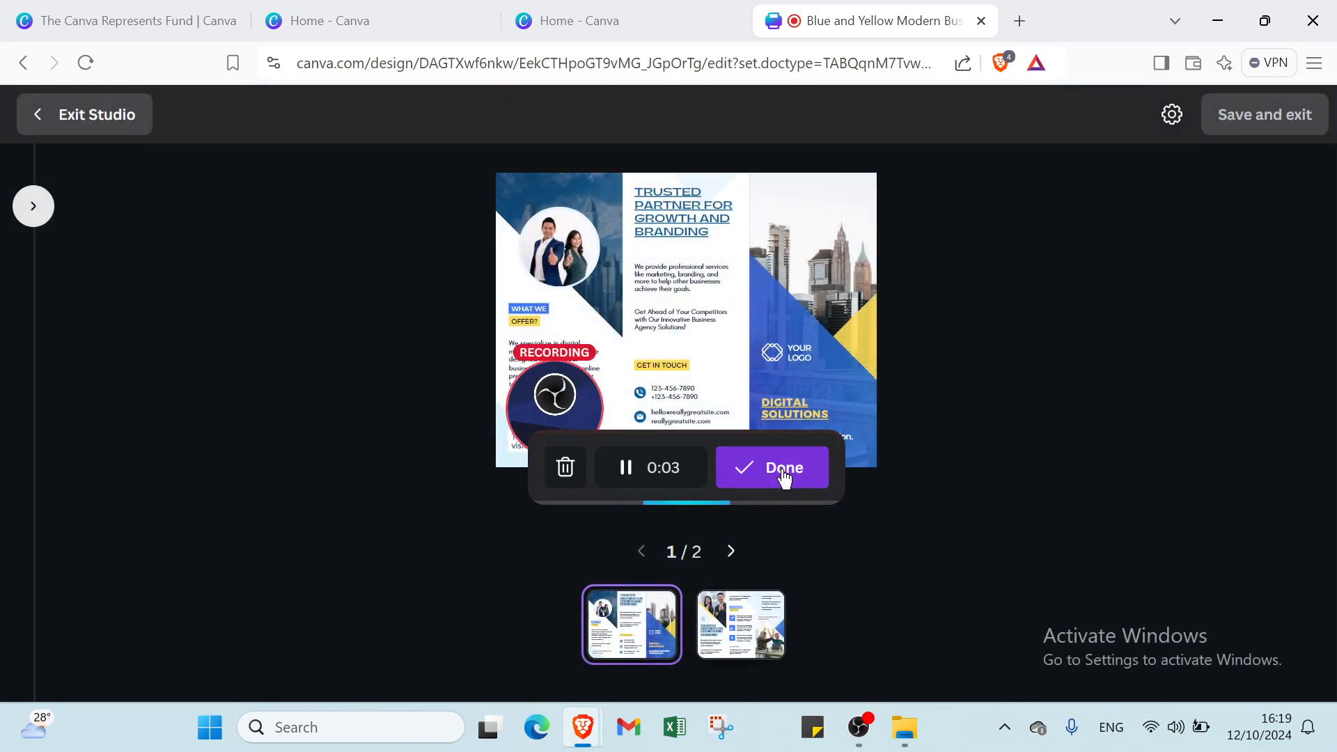
click(784, 477)
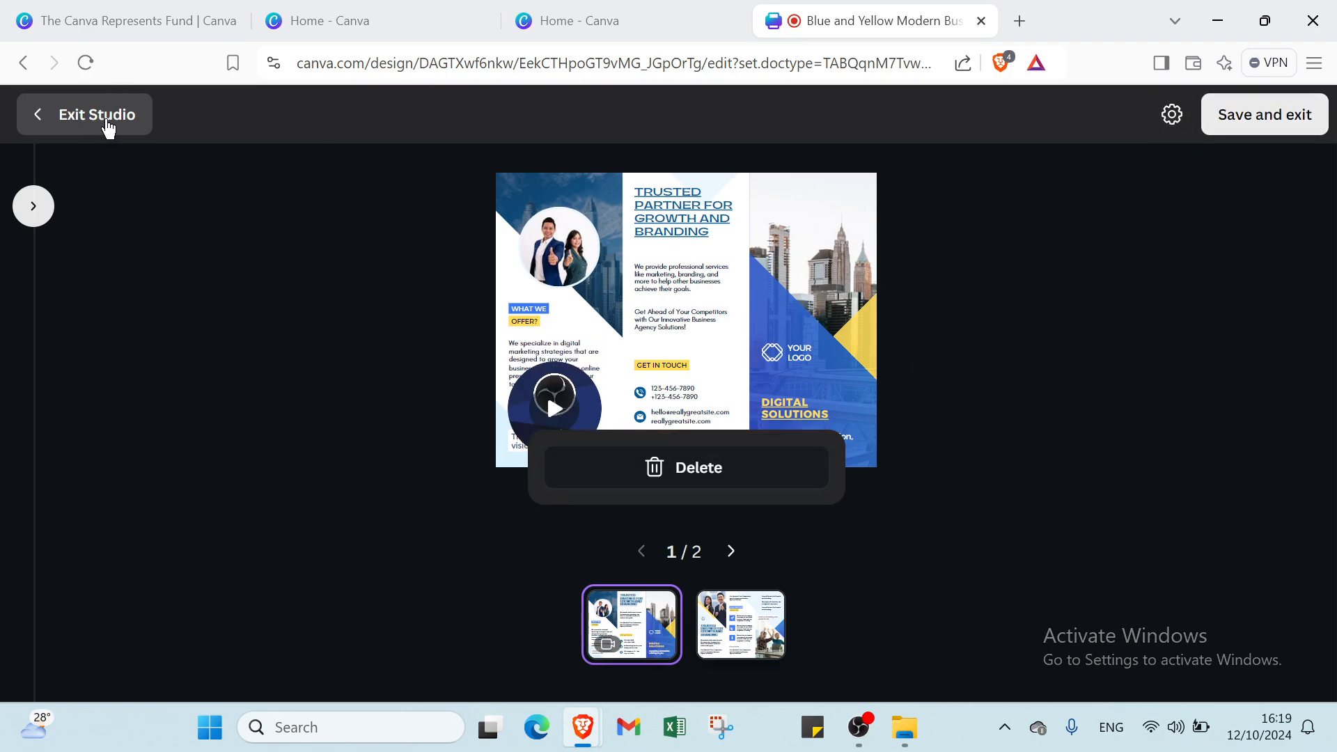
Step: Delete the camera recording from page 1 and exit the recording studio
click(608, 467)
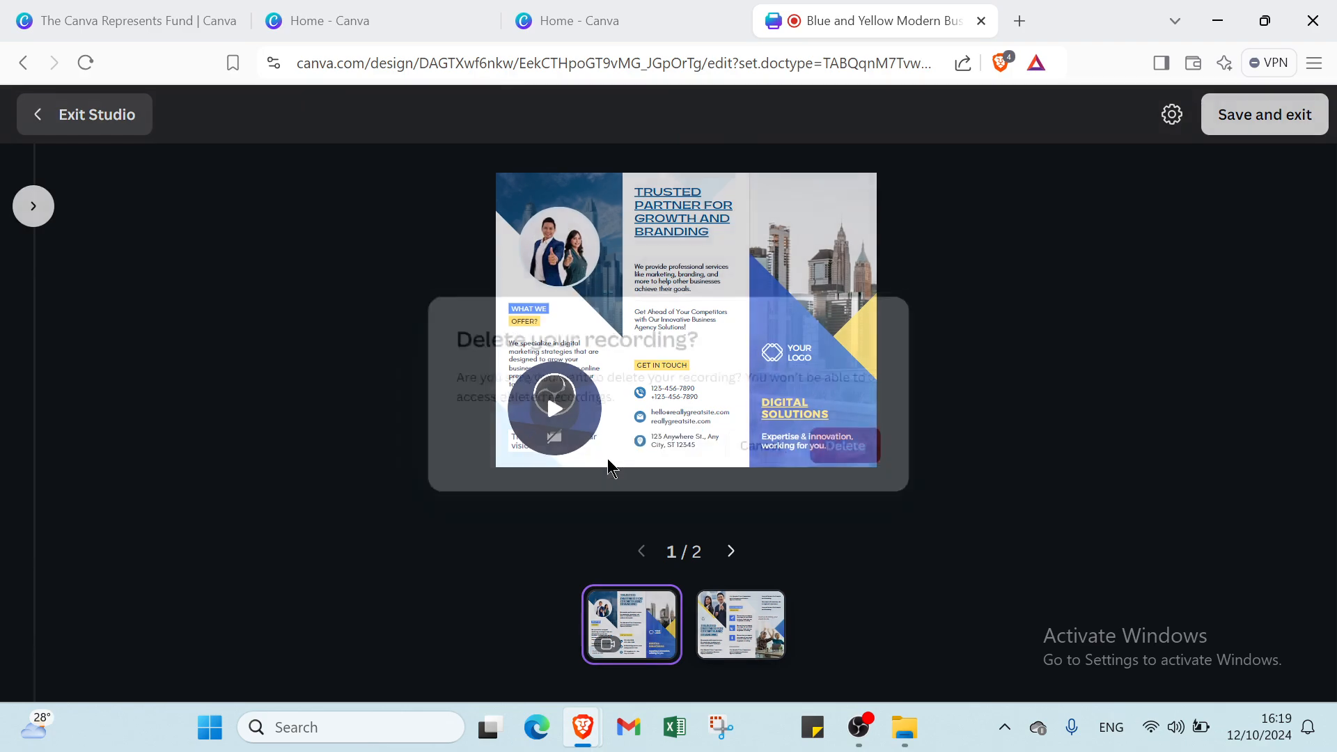
click(876, 461)
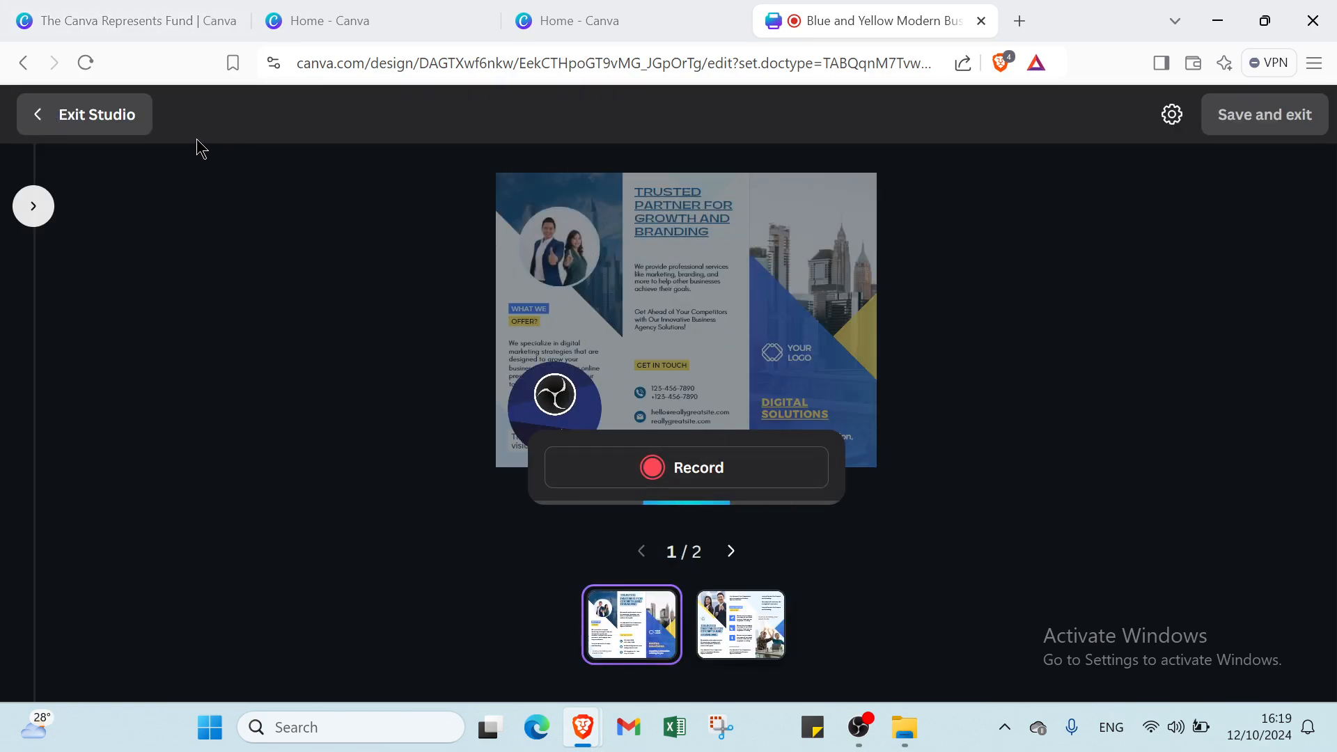
click(141, 123)
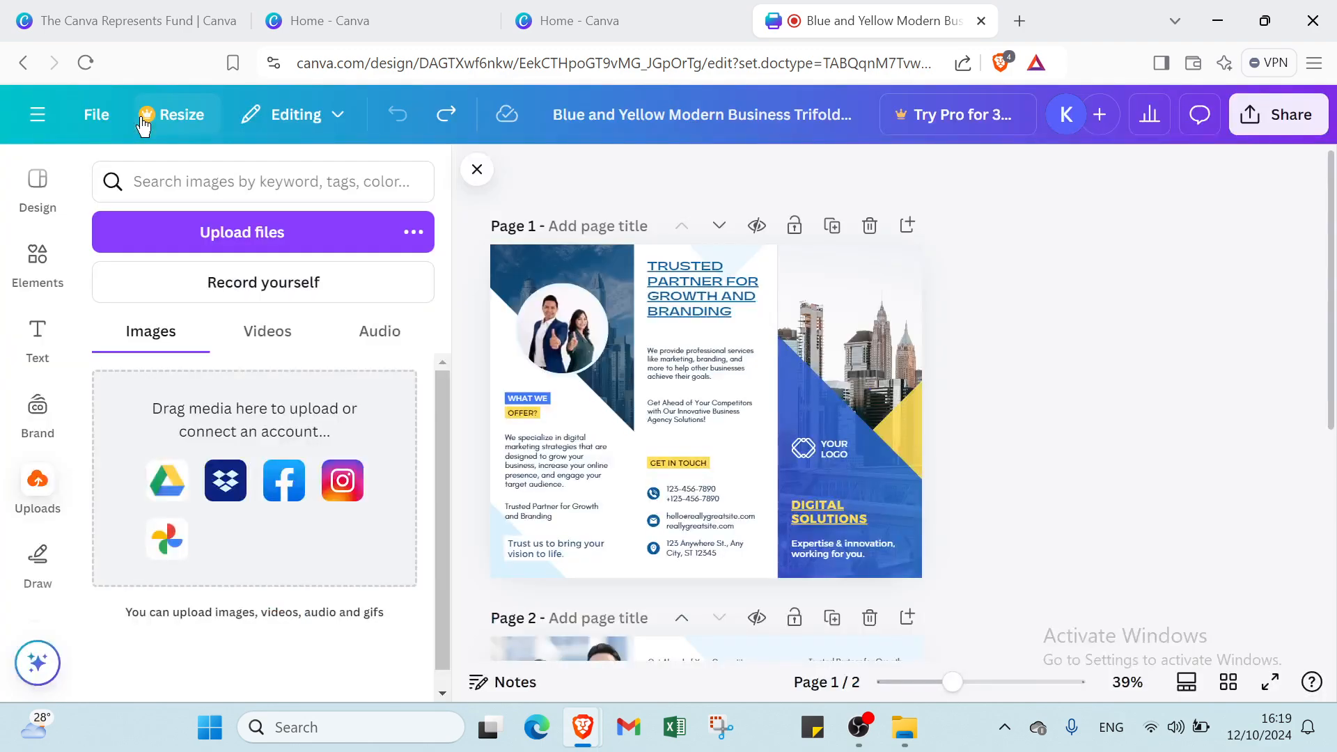
scroll(624, 335, down, 5)
scroll(624, 335, down, 2)
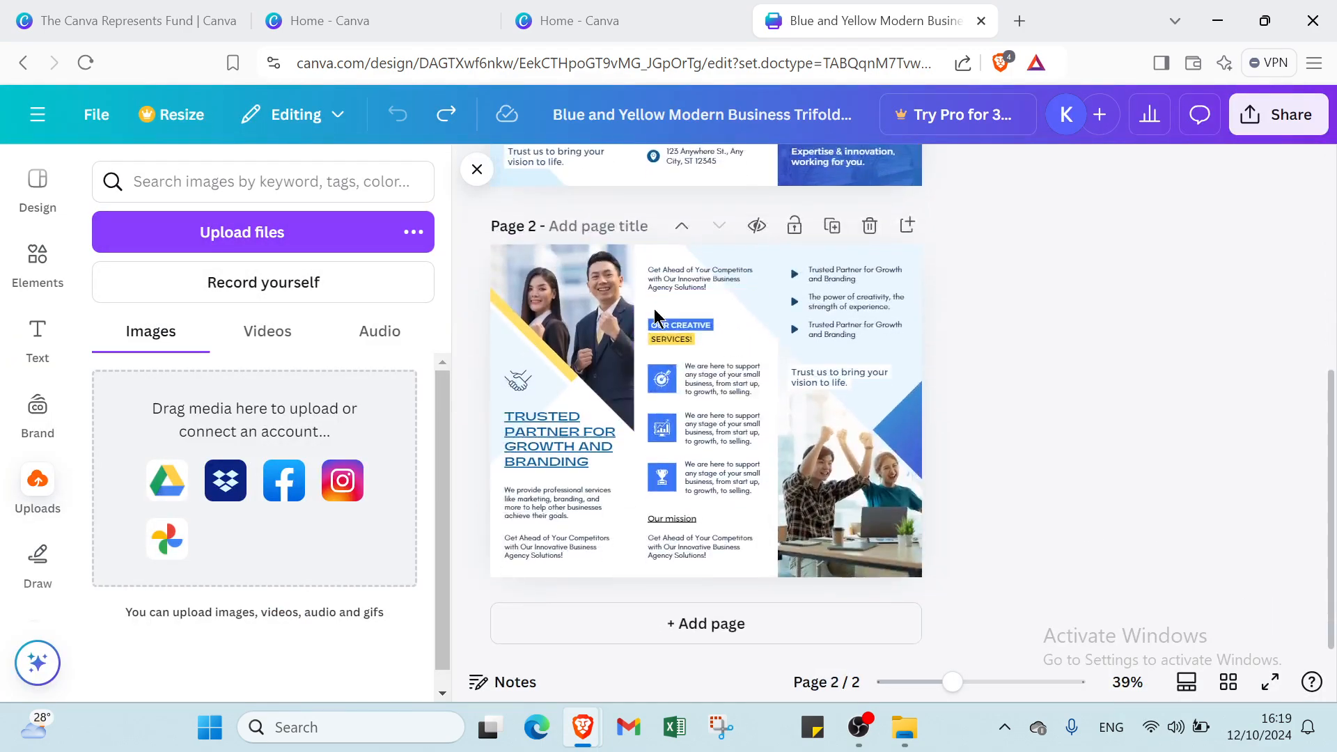
scroll(655, 308, up, 5)
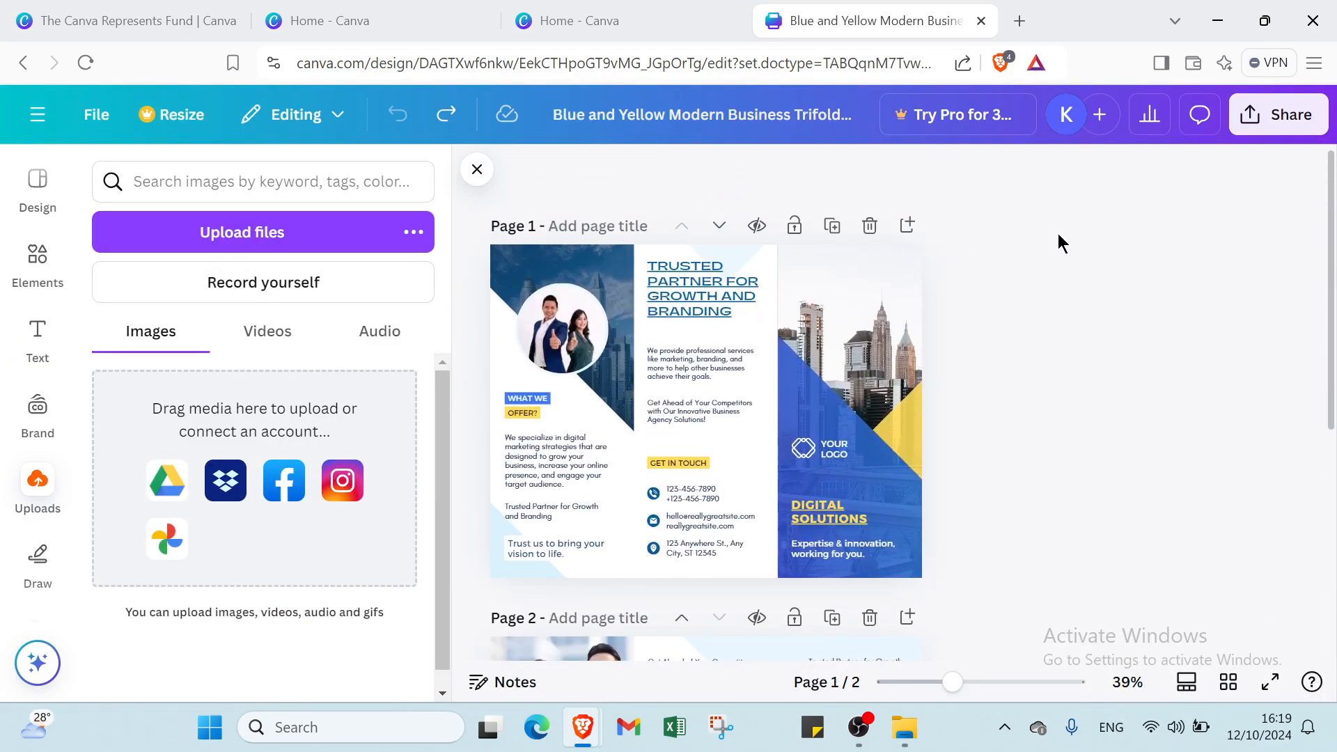
Step: Create a public view link with watermarks for the brochure and return to the main sharing options
click(1274, 133)
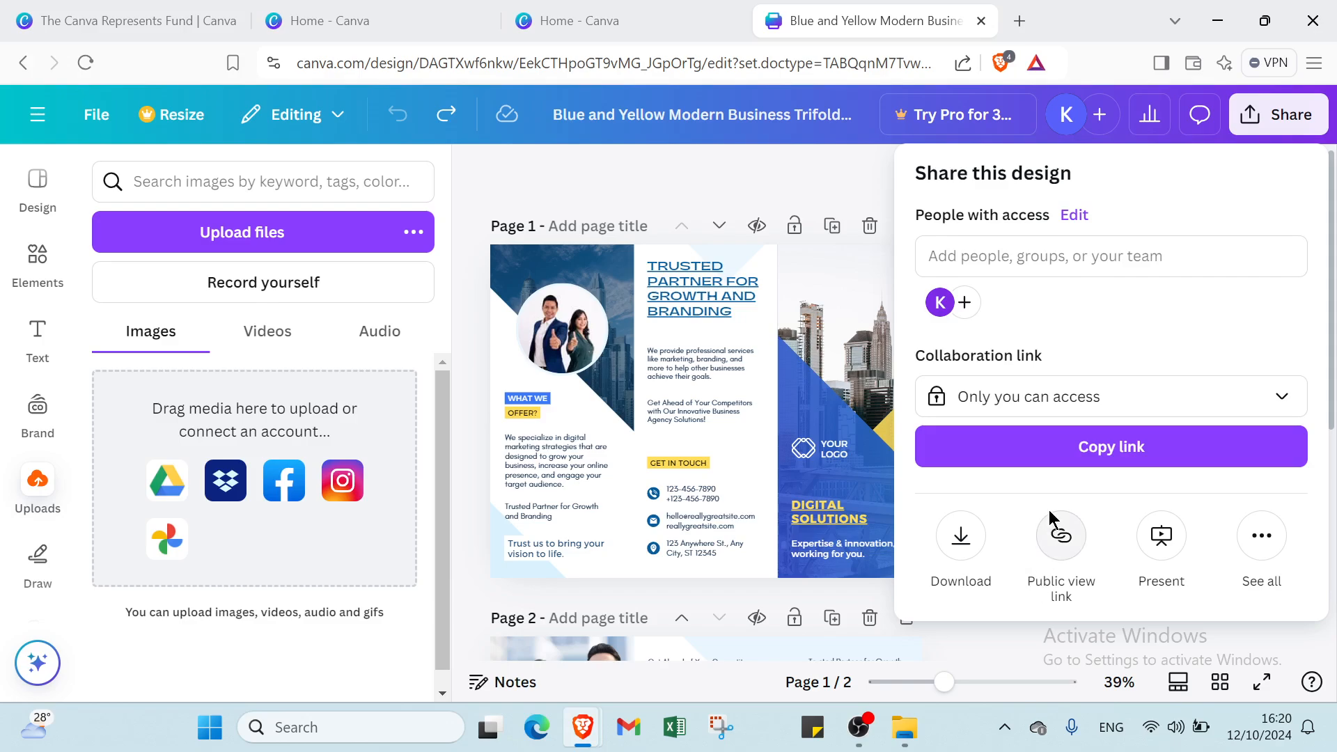
click(1061, 536)
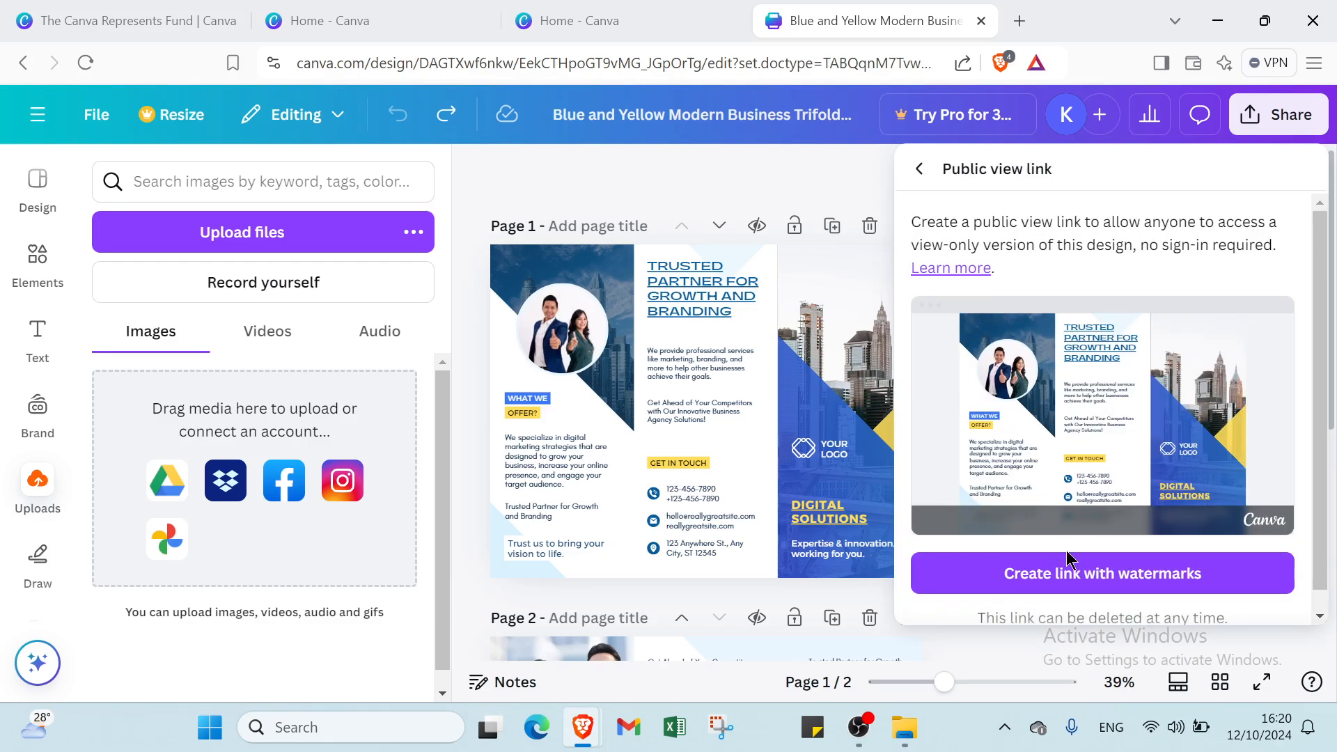
click(1078, 576)
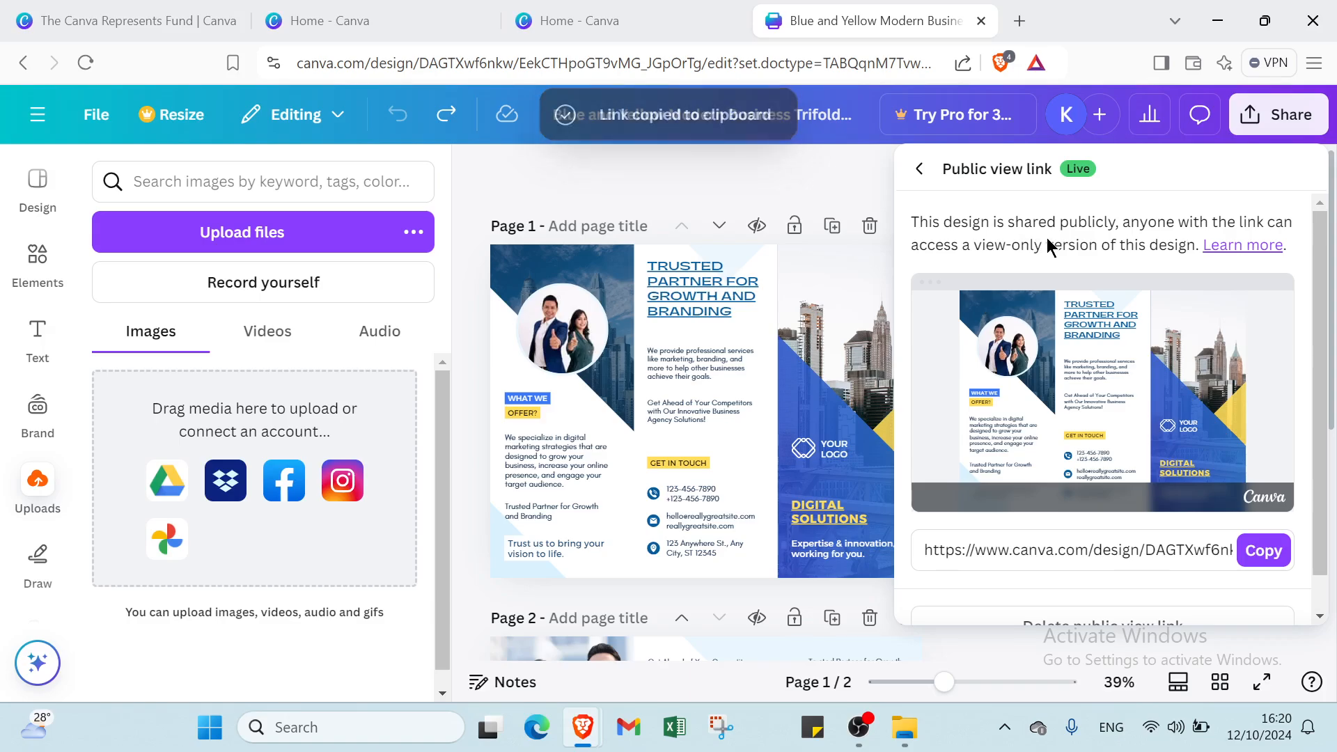
click(919, 169)
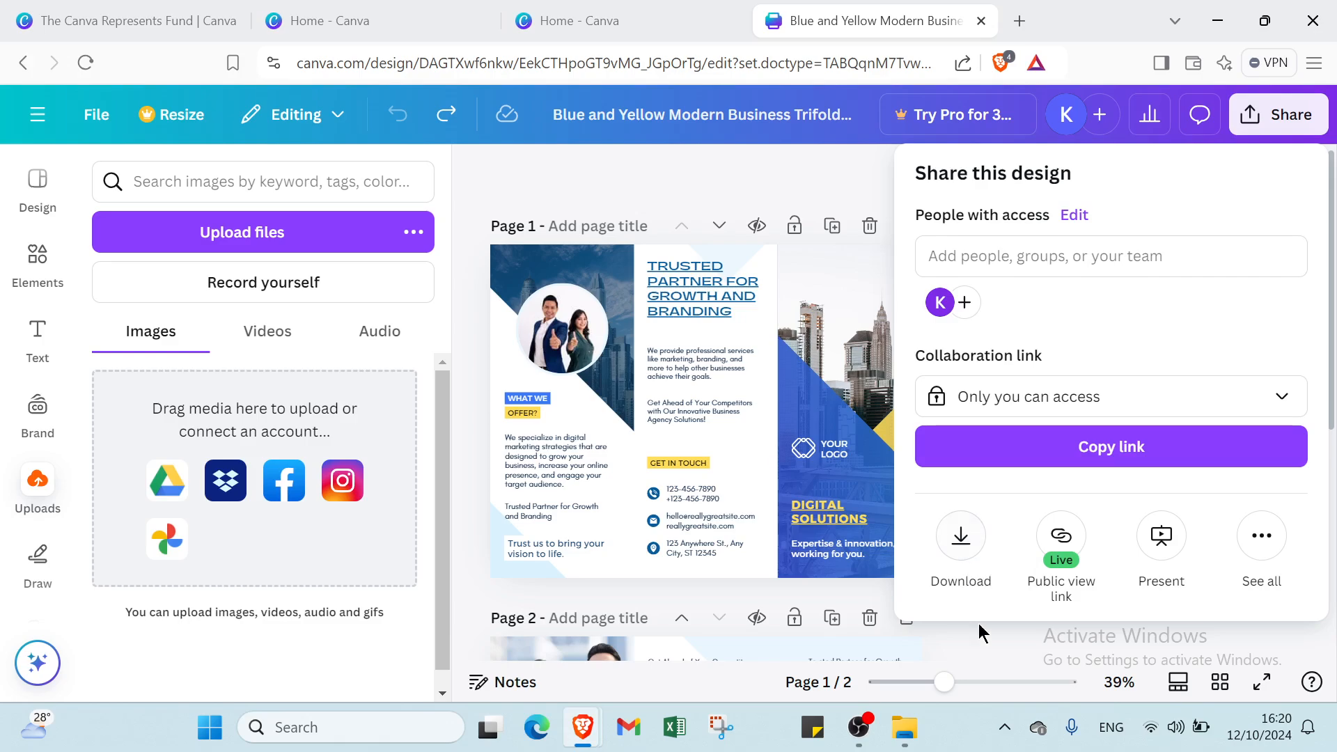
Step: Review the full list of ways to publish the brochure, and close the sharing options and the uploads list
click(1254, 543)
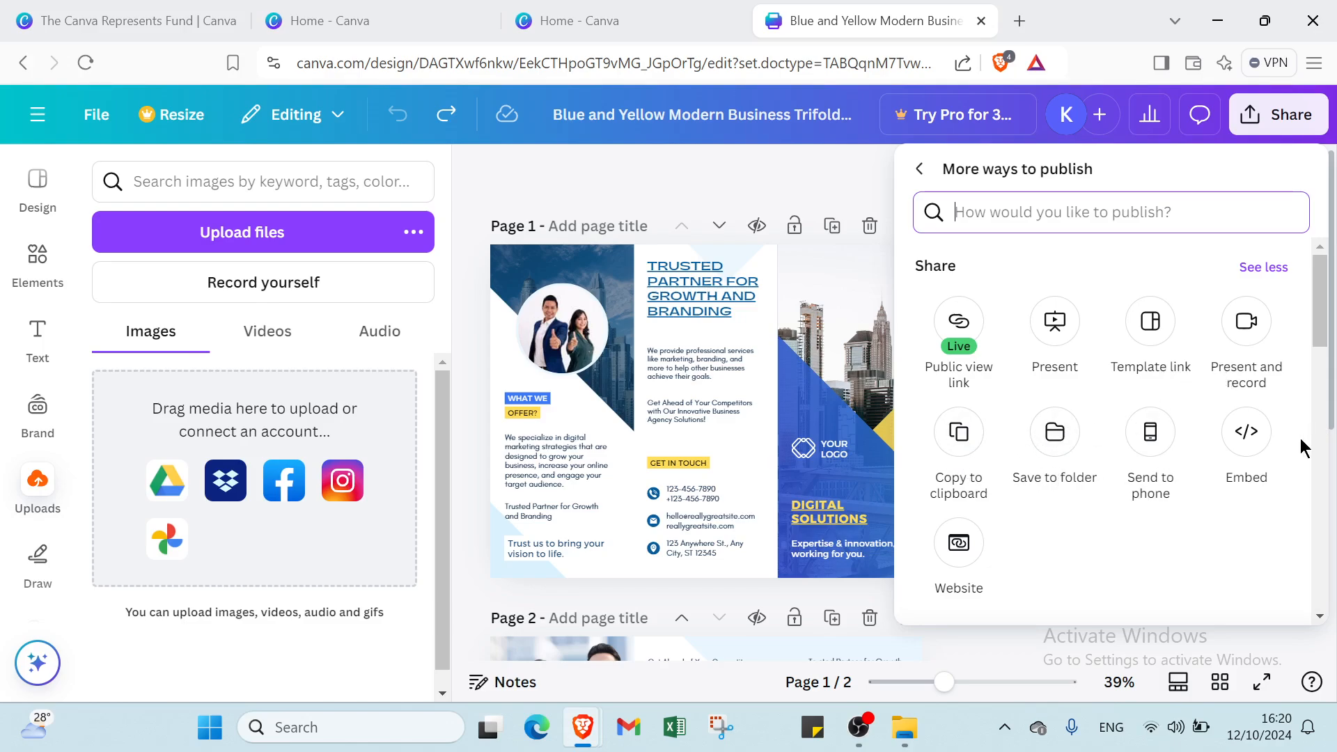
click(918, 169)
click(797, 189)
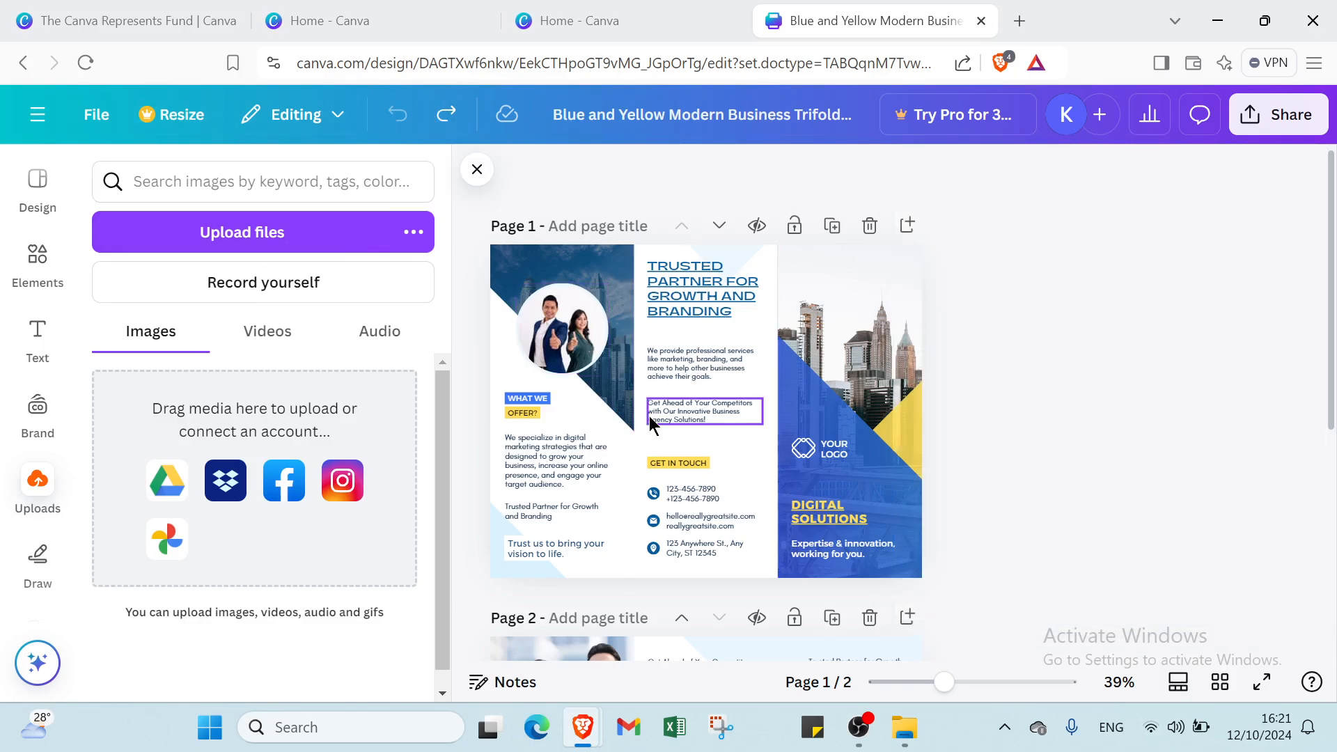
click(478, 170)
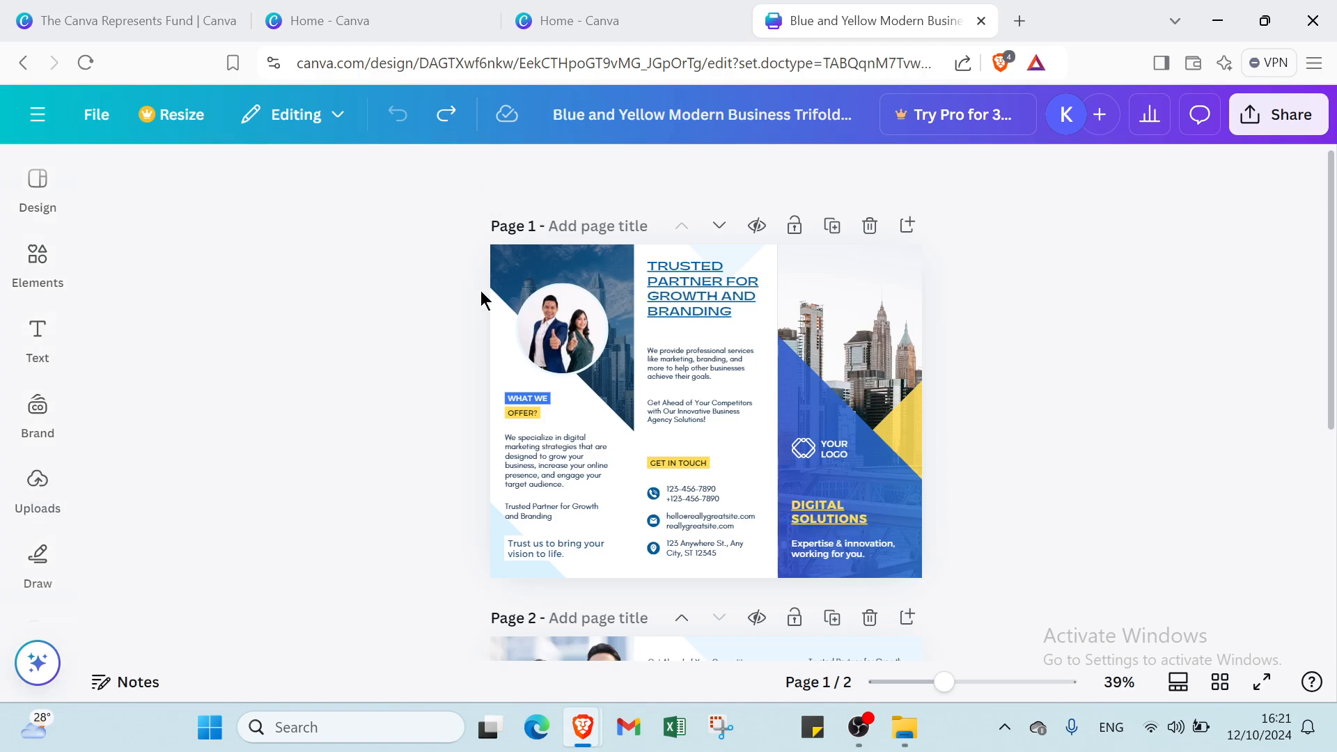
Step: Switch to the Canva home page and search the content for "BRO"
click(605, 27)
click(434, 23)
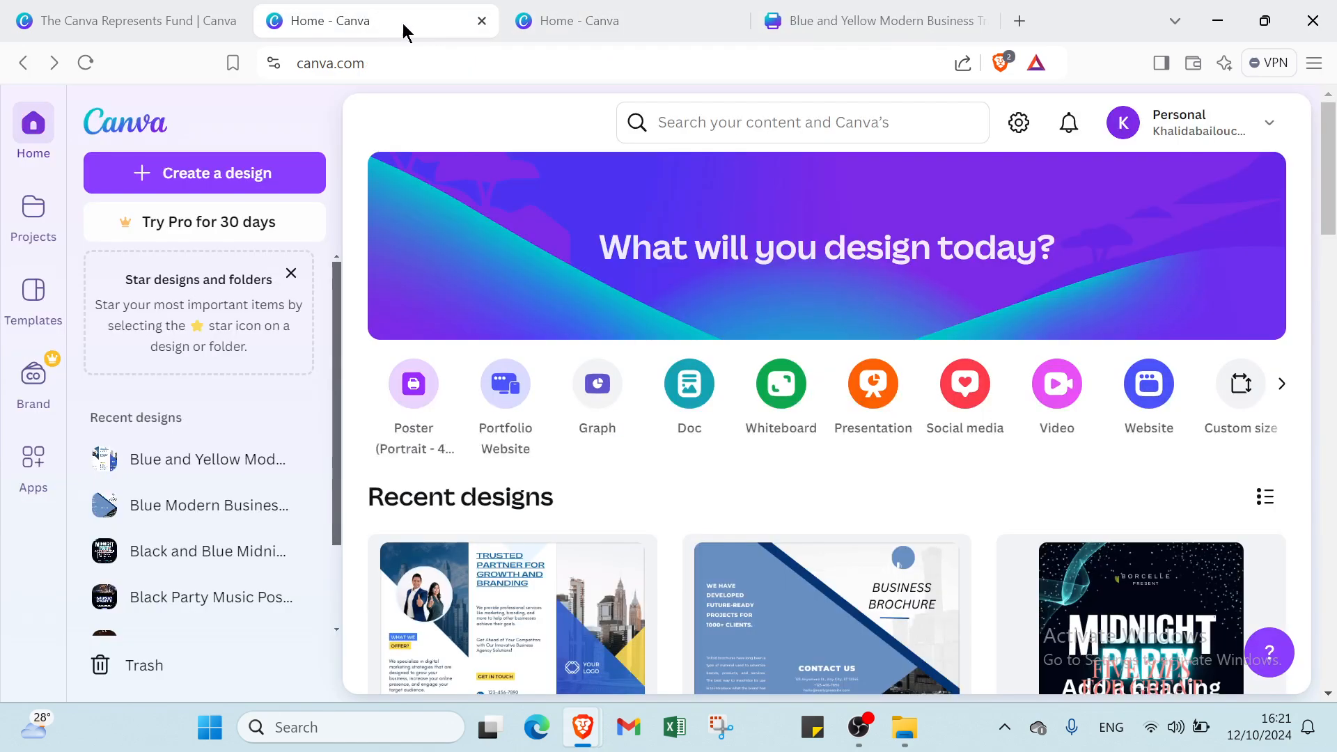
click(526, 27)
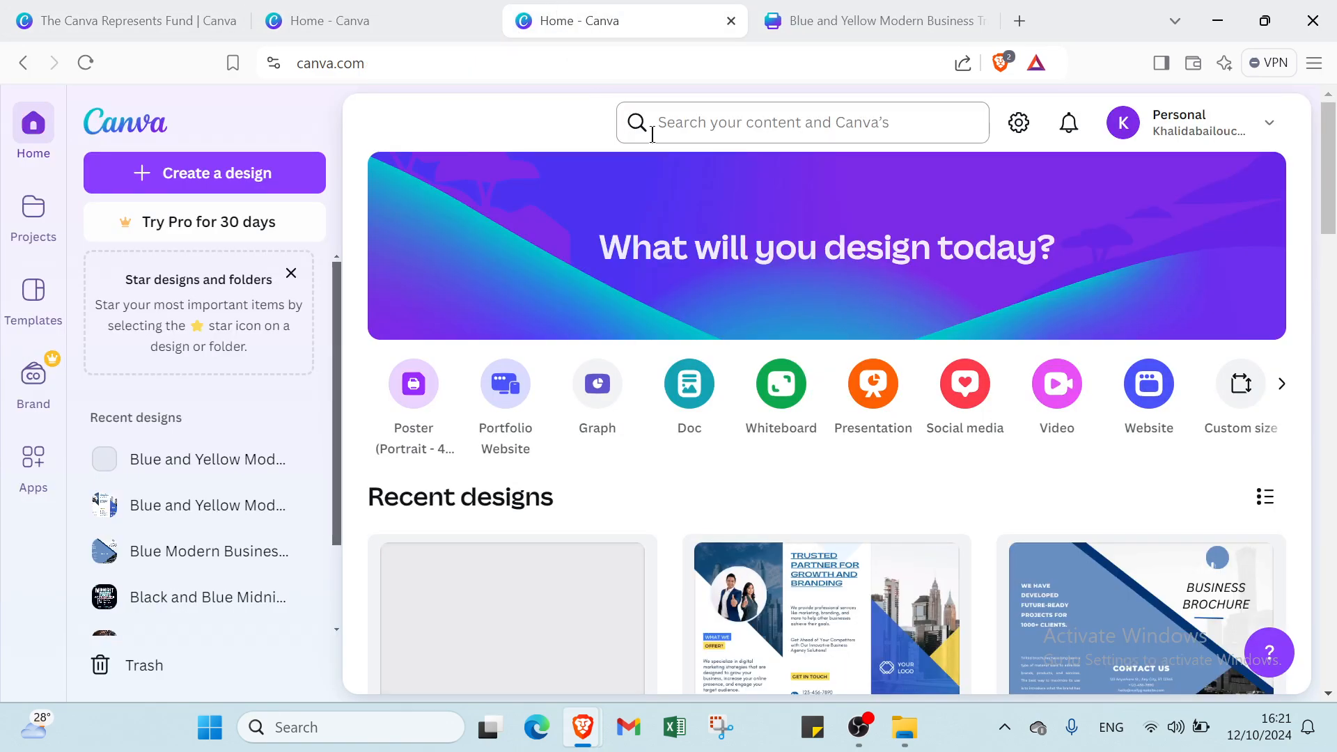
click(694, 121)
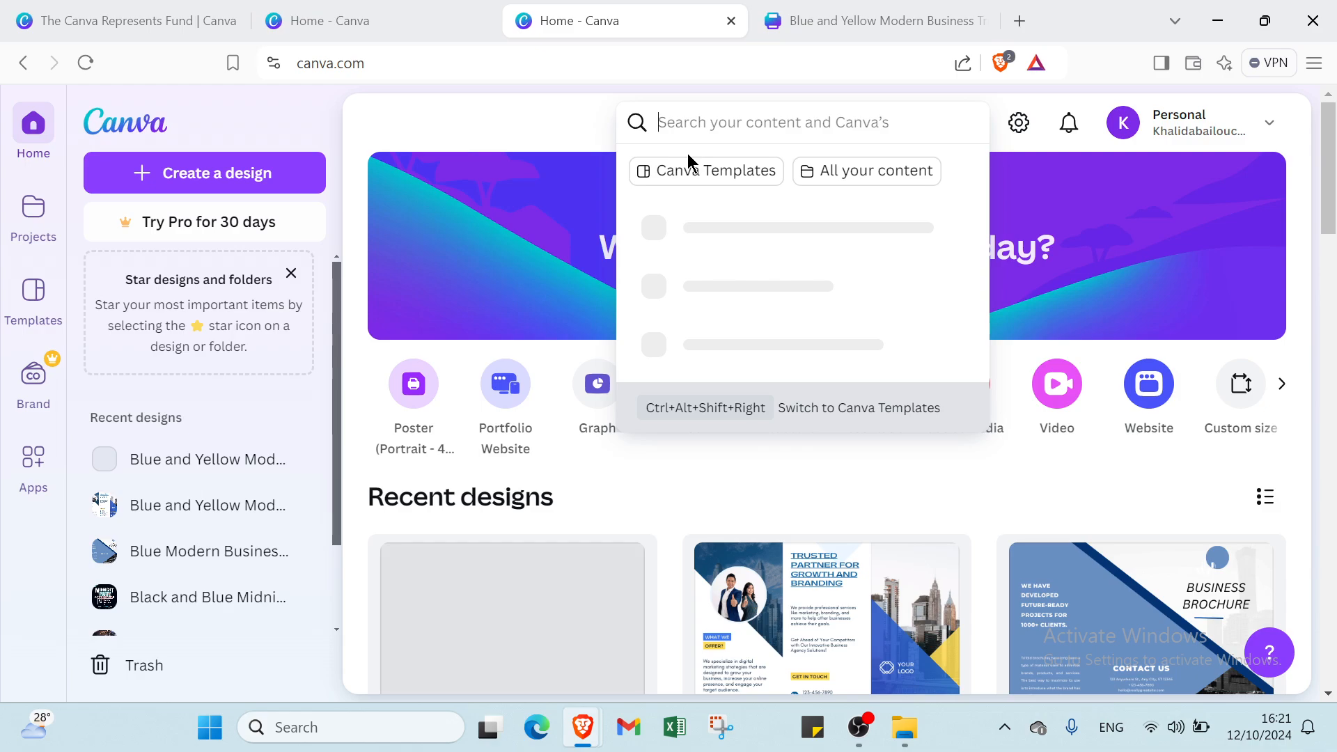
text(BR)
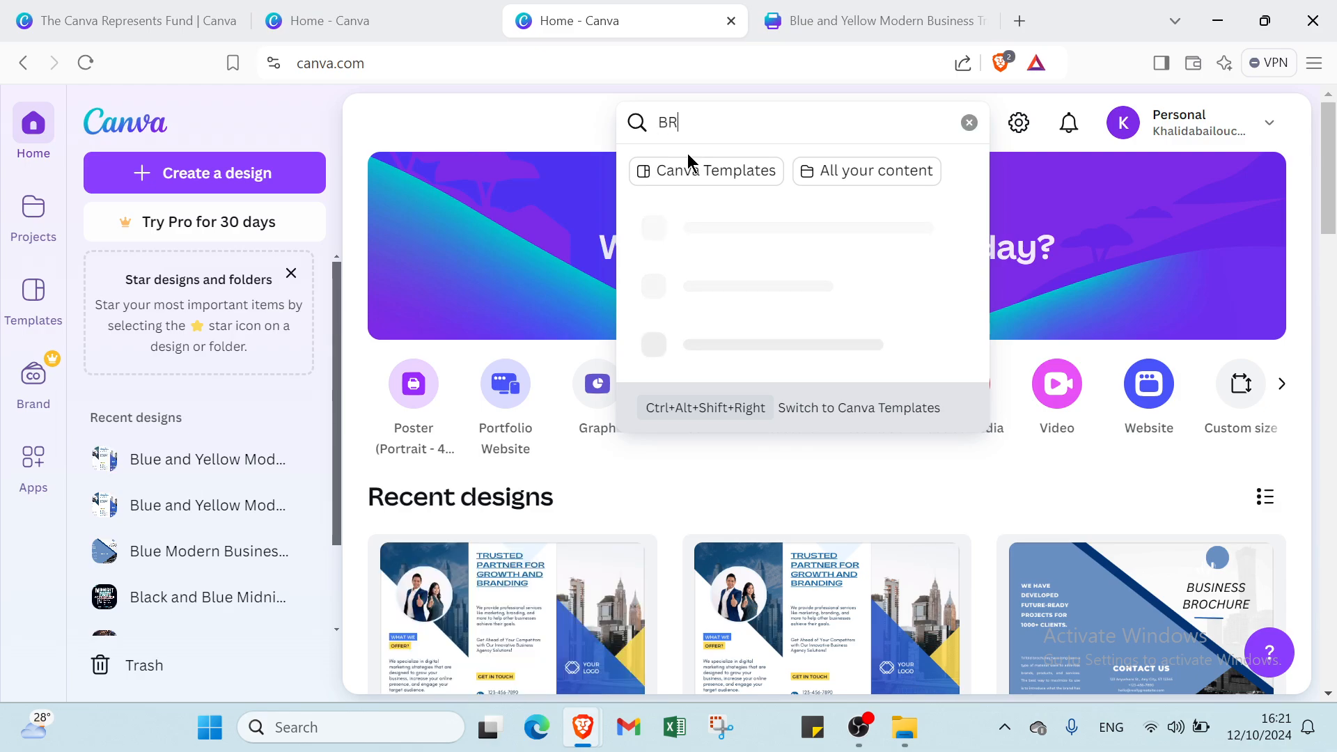
text(O)
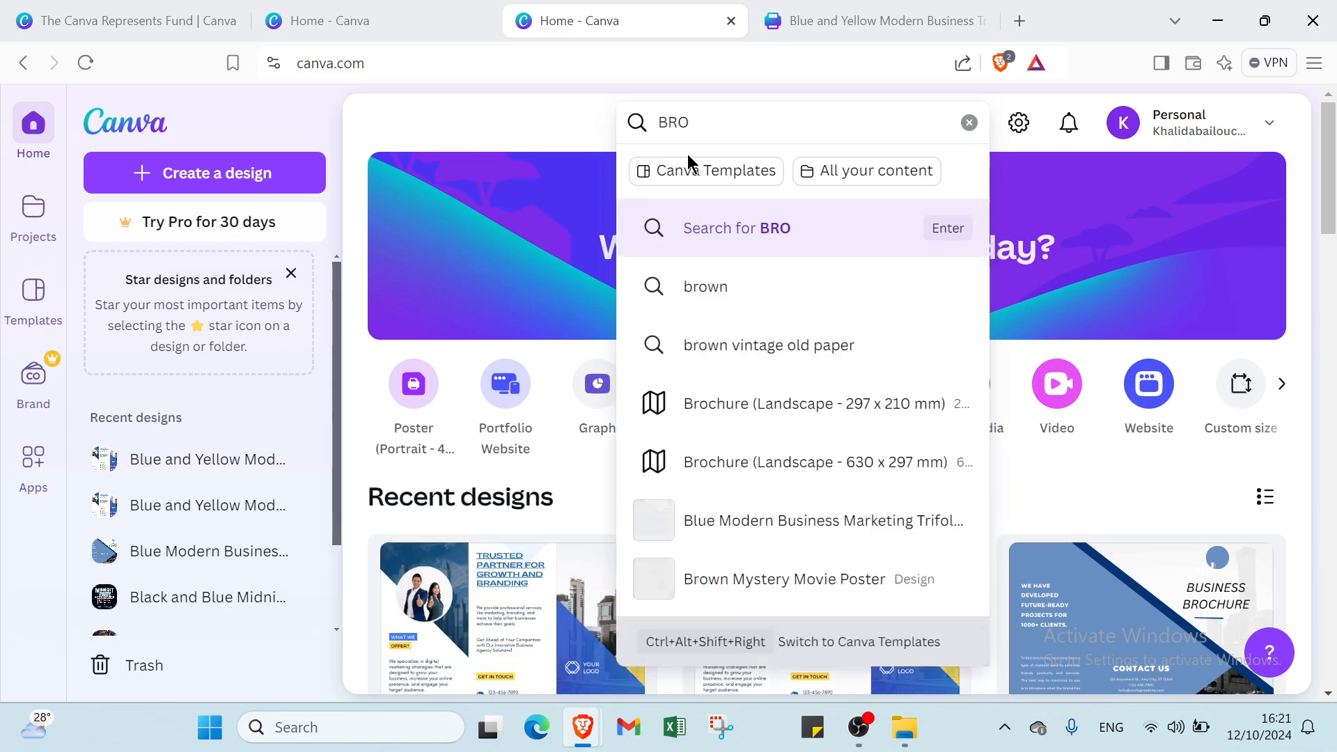